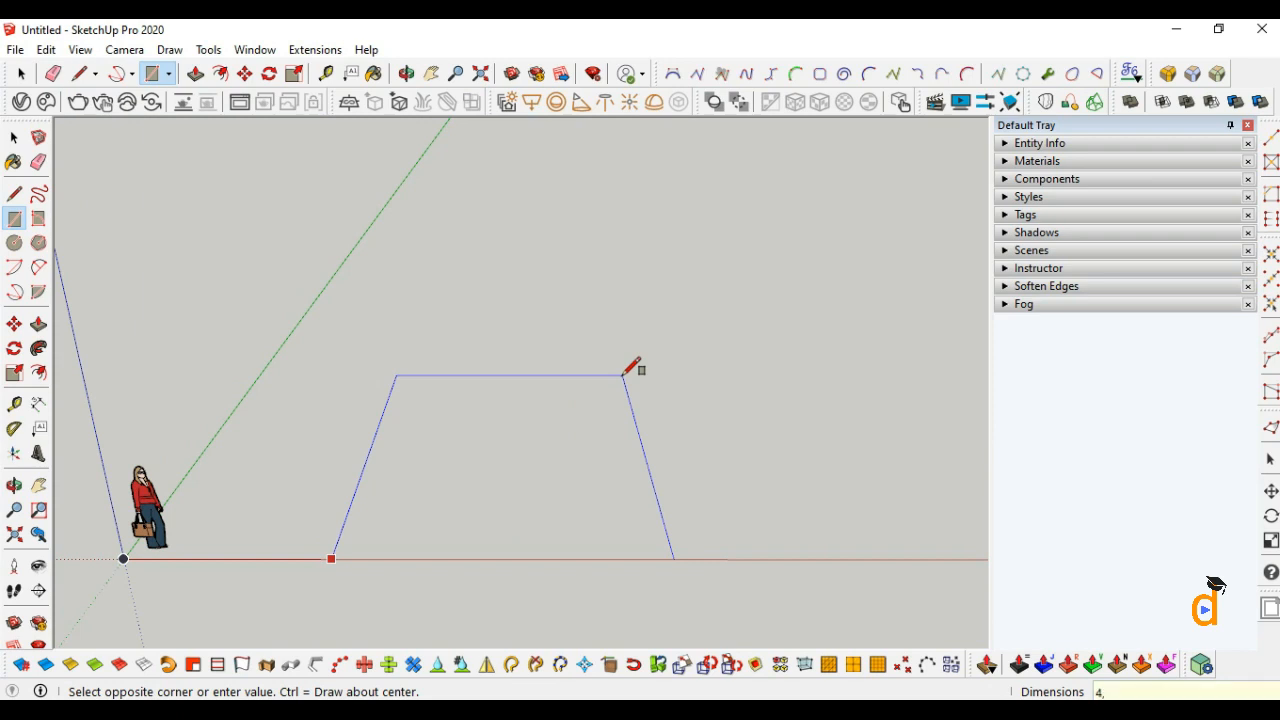
Step: Draw a square with 4 m sides flat on the ground, with one edge along the red axis
{"action": "left_click", "coordinate": [625, 375]}
{"action": "left_click", "coordinate": [14, 485]}
{"action": "left_click_drag", "start_coordinate": [280, 440], "coordinate": [228, 400]}
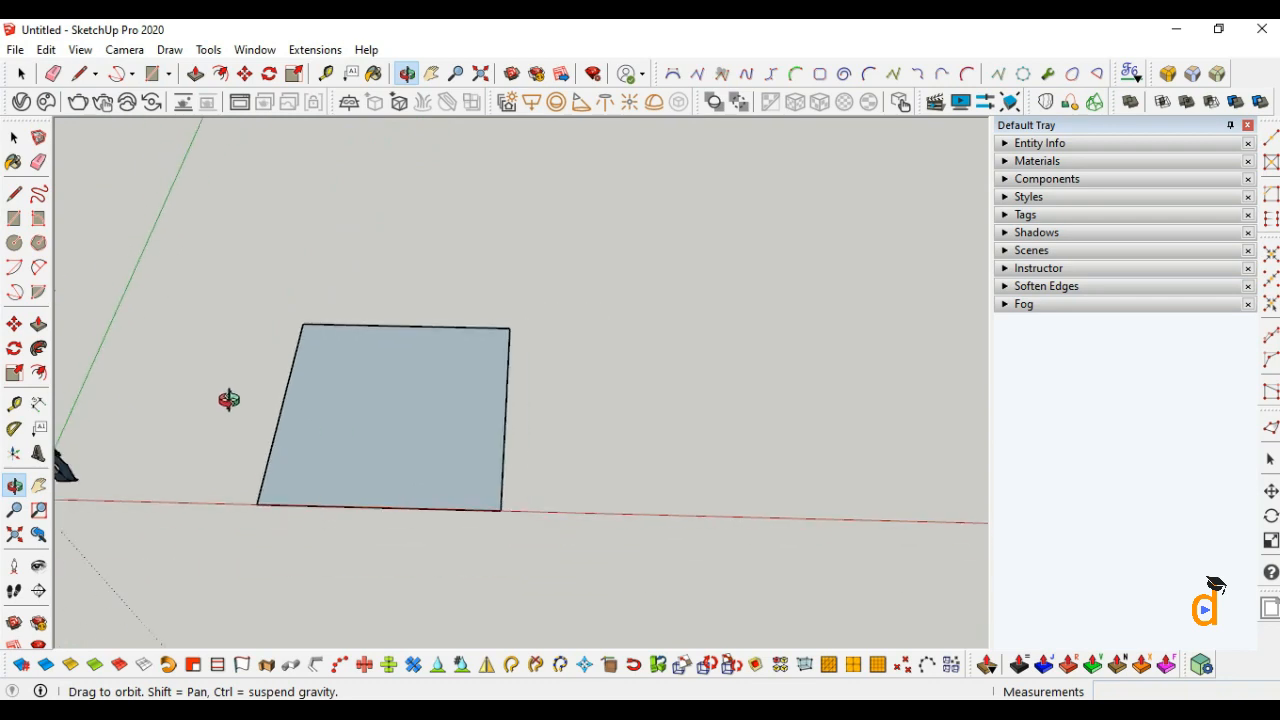
{"action": "left_click_drag", "start_coordinate": [311, 461], "coordinate": [197, 406]}
Step: Copy the square with its edges 6 m along the red axis
{"action": "left_click", "coordinate": [14, 137]}
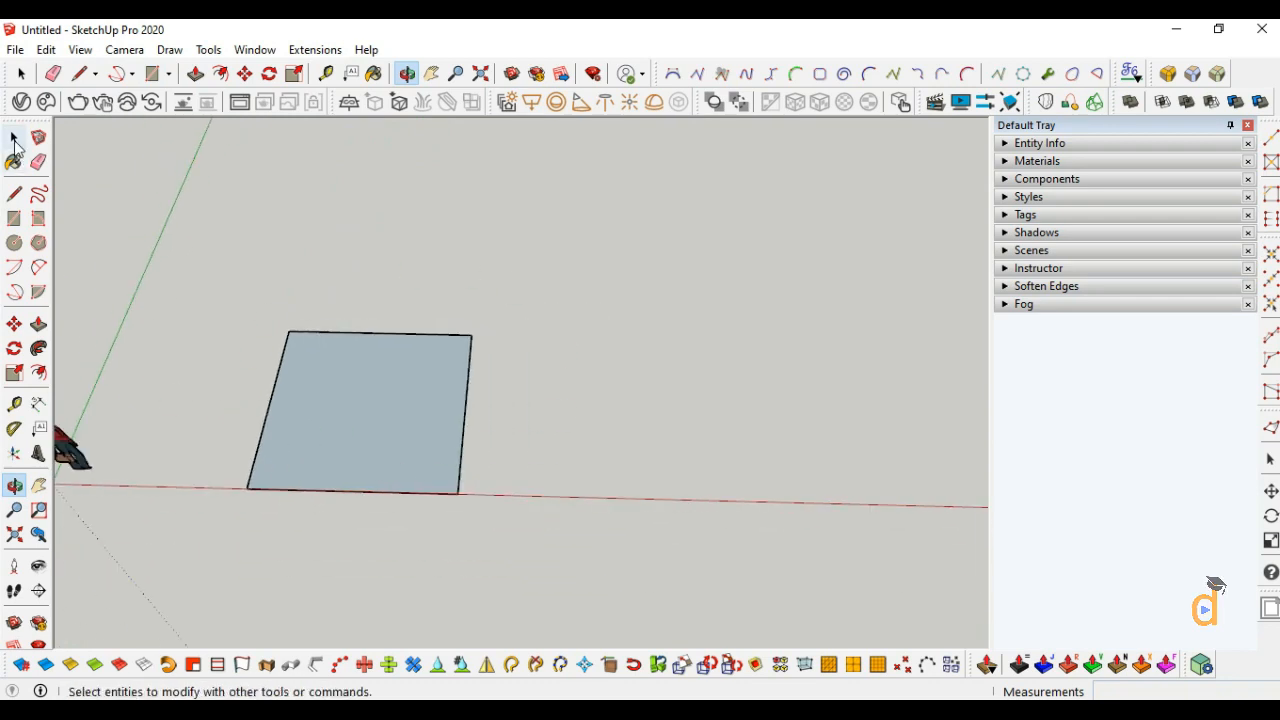
{"action": "left_click", "coordinate": [325, 416]}
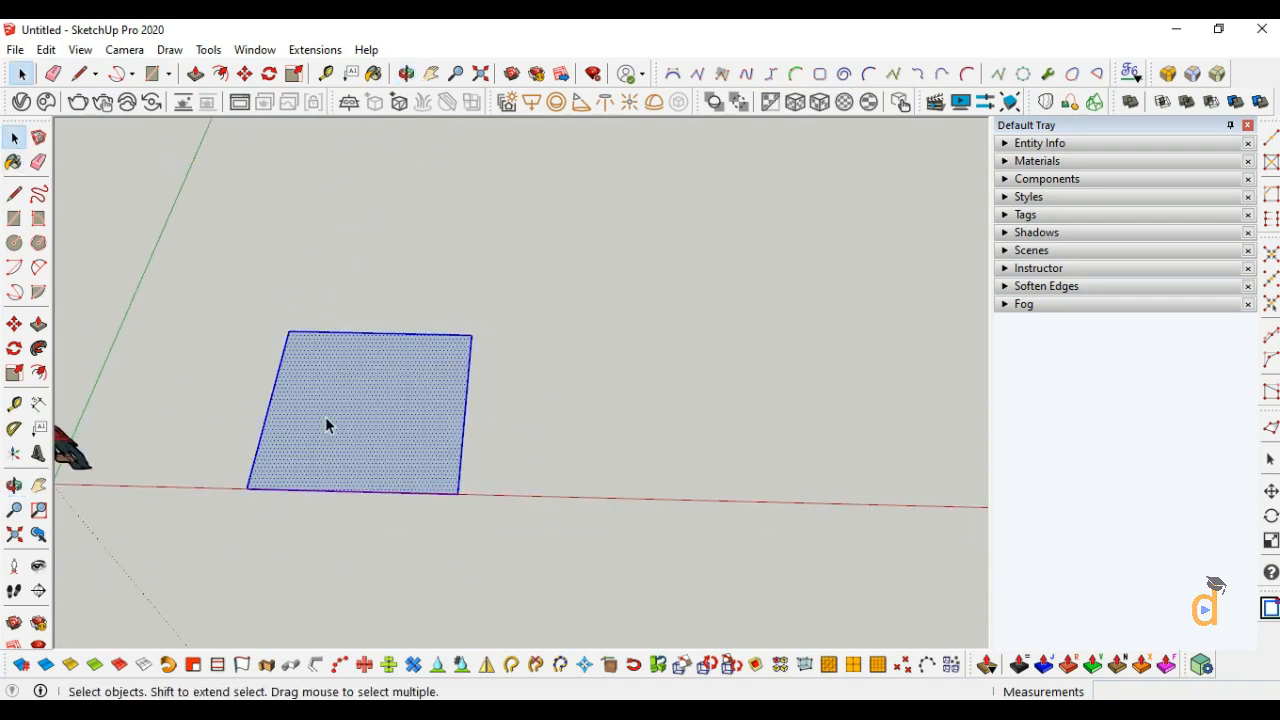
{"action": "left_click", "coordinate": [14, 324]}
{"action": "key", "text": "ctrl"}
{"action": "left_click", "coordinate": [248, 489]}
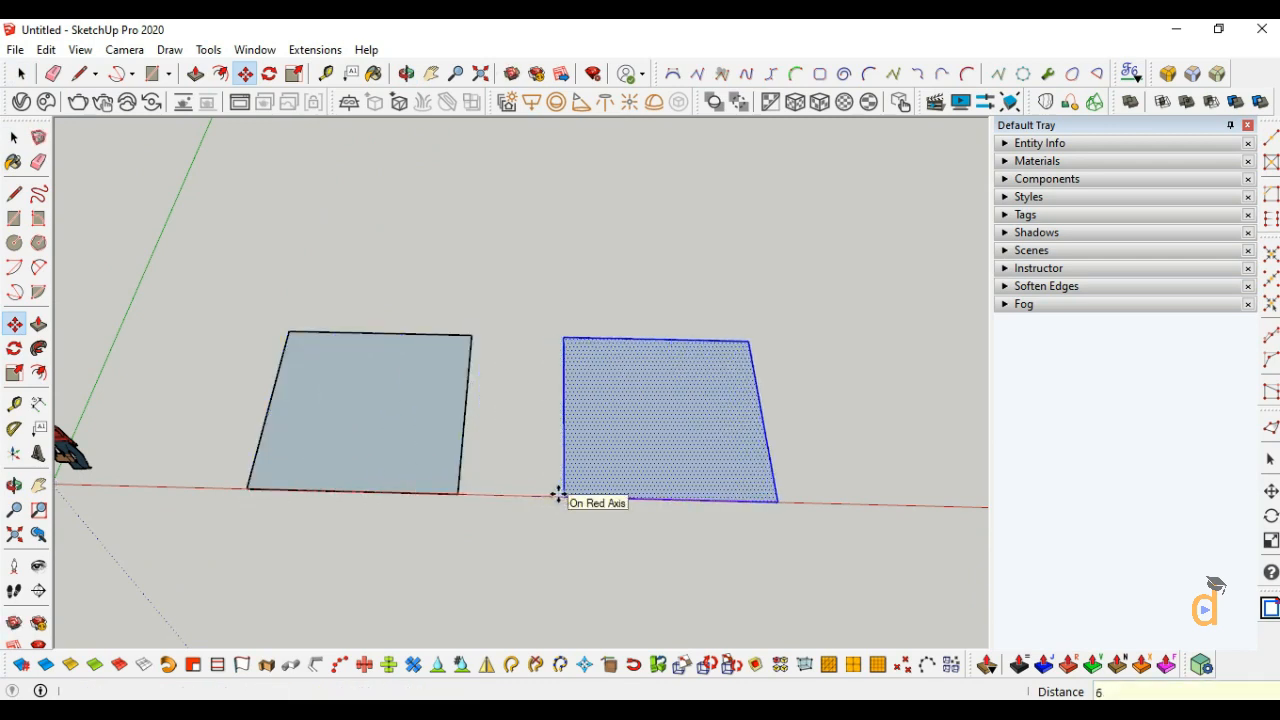
{"action": "left_click", "coordinate": [558, 497]}
Step: Offset the copied square's outline inward by 1 m and delete the inner face to open the centre
{"action": "scroll", "coordinate": [600, 480], "scroll_direction": "down", "scroll_amount": 2}
{"action": "scroll", "coordinate": [660, 463], "scroll_direction": "up", "scroll_amount": 3}
{"action": "left_click", "coordinate": [38, 373]}
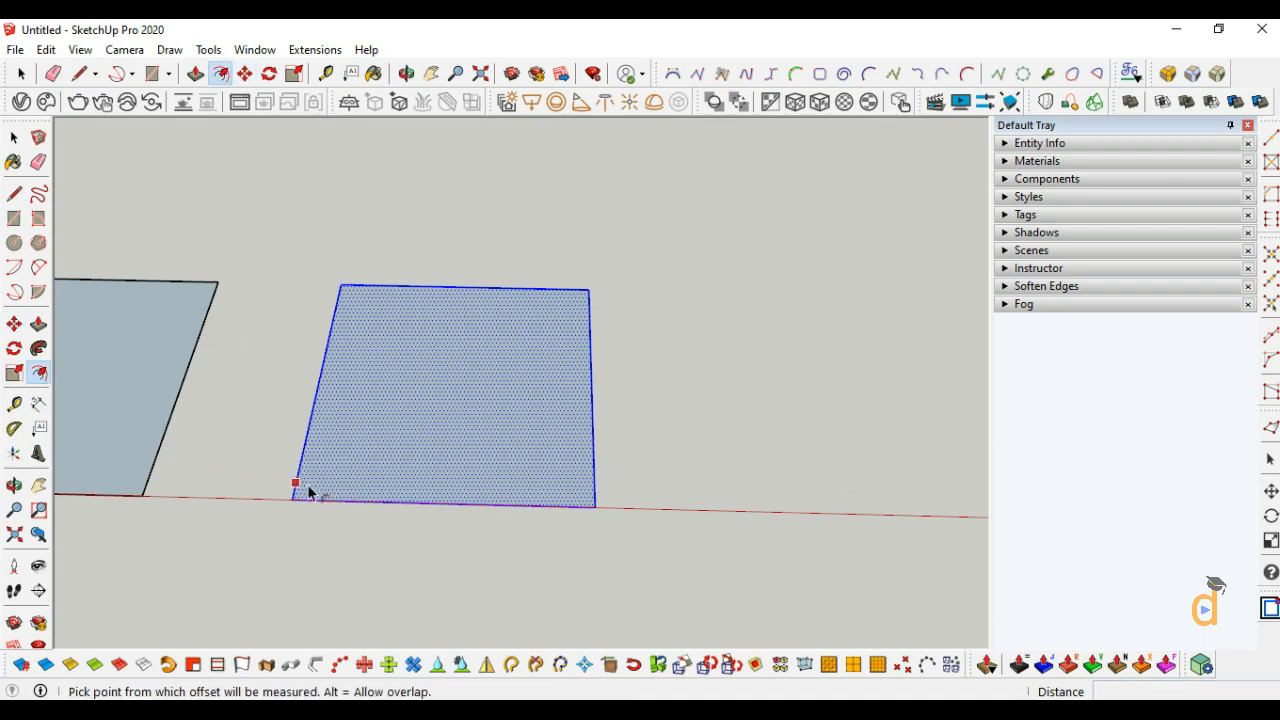
{"action": "left_click", "coordinate": [294, 486]}
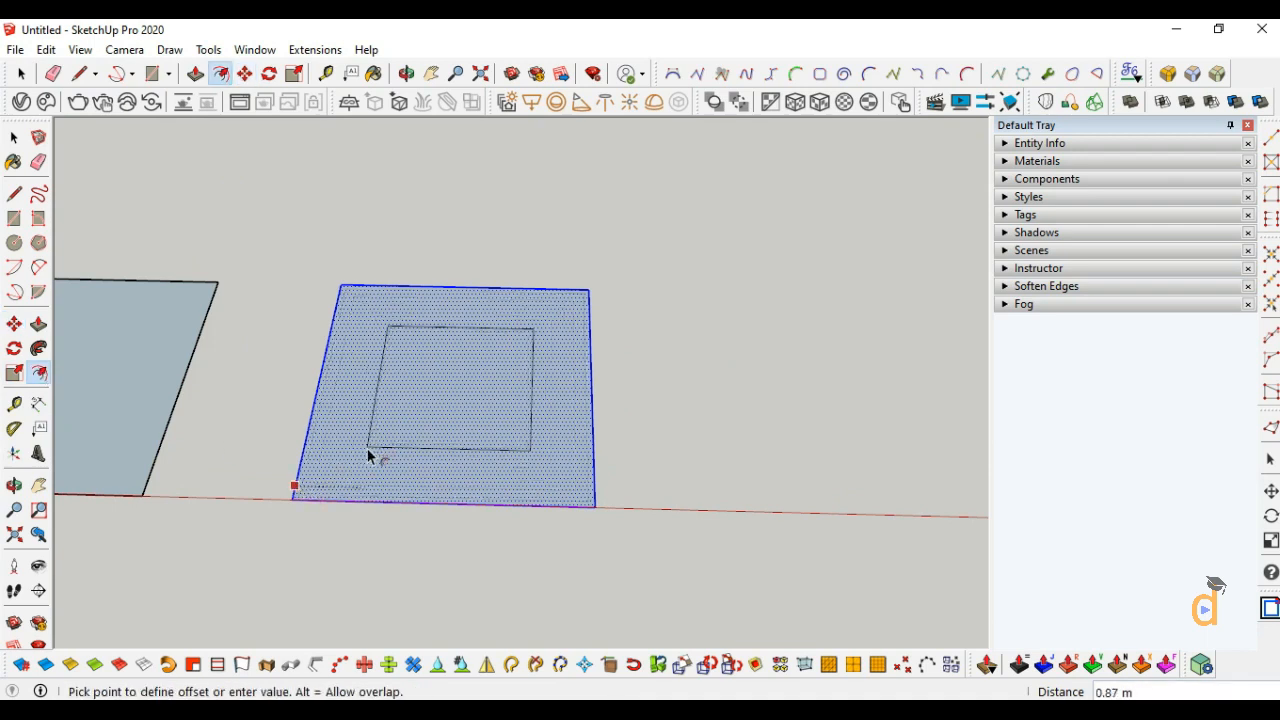
{"action": "key", "text": "Return"}
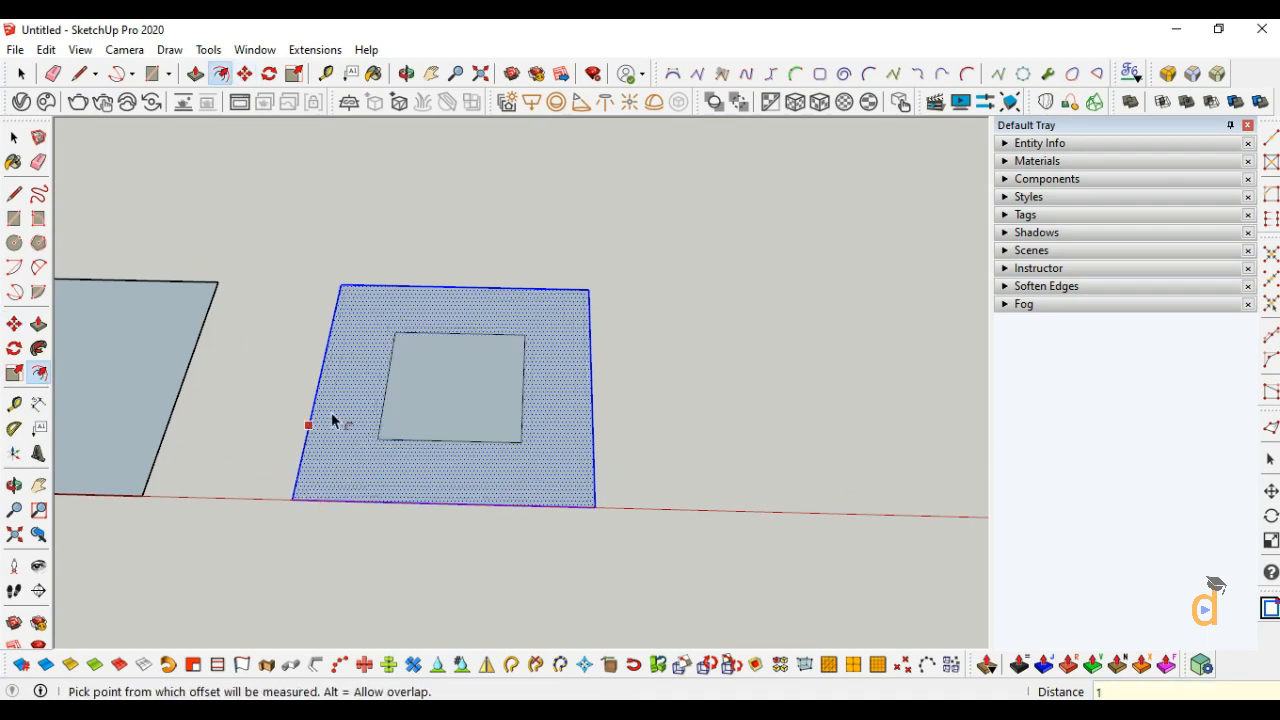
{"action": "key", "text": "space"}
{"action": "left_click", "coordinate": [290, 242]}
{"action": "left_click", "coordinate": [442, 387]}
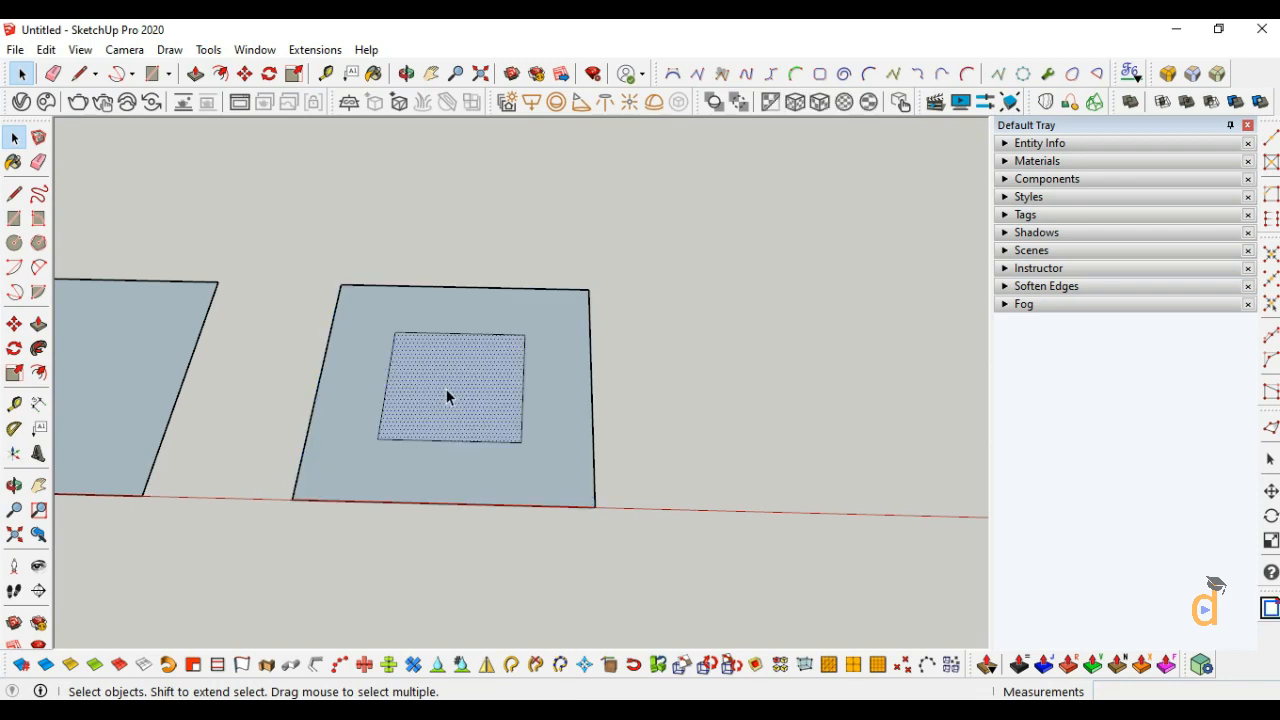
{"action": "key", "text": "Delete"}
Step: Draw four diagonal lines joining each corner of the inner opening to the matching outer corner of the frame
{"action": "middle_click_drag", "start_coordinate": [474, 382], "coordinate": [418, 366]}
{"action": "key", "text": "l"}
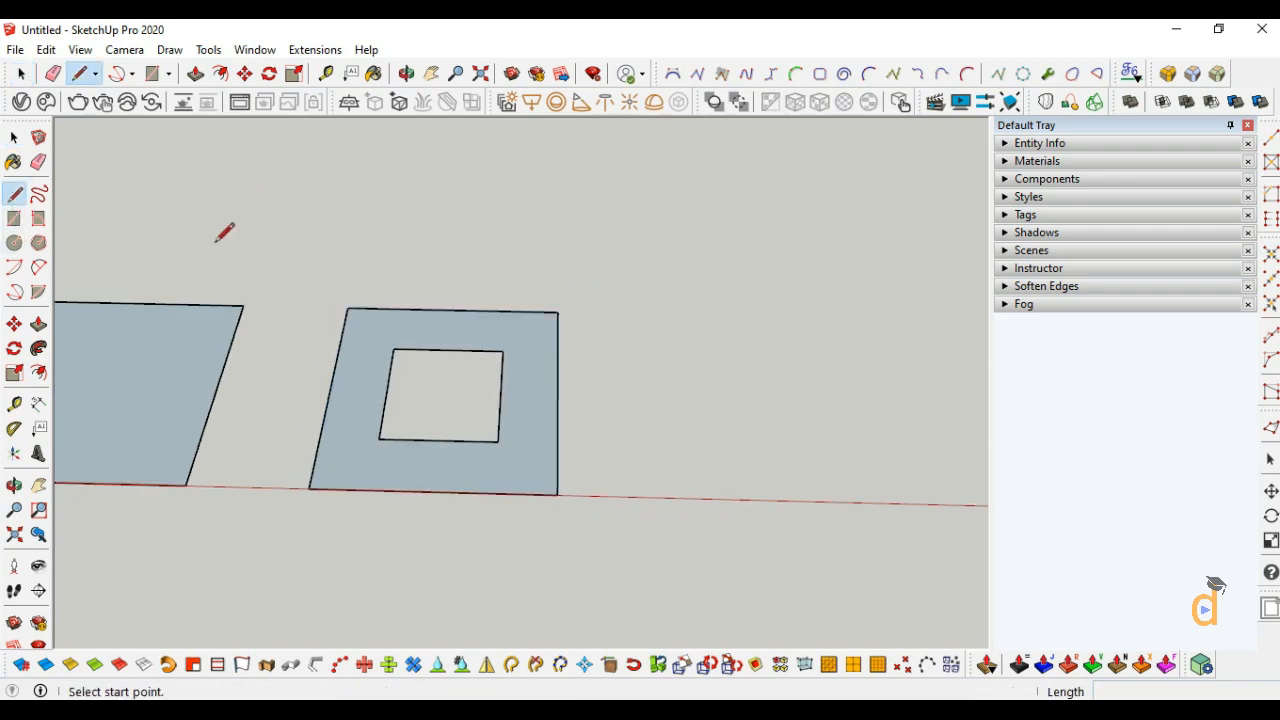
{"action": "left_click", "coordinate": [502, 350]}
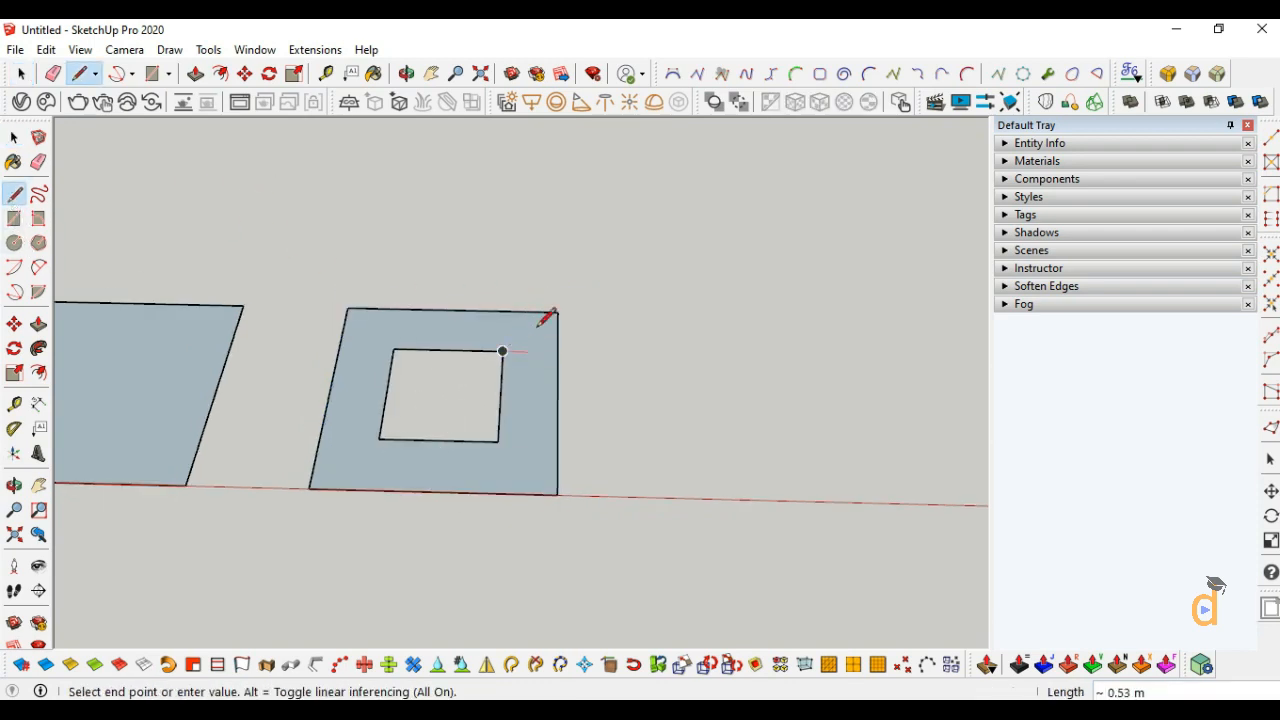
{"action": "left_click", "coordinate": [557, 312]}
{"action": "left_click", "coordinate": [378, 438]}
{"action": "left_click", "coordinate": [309, 488]}
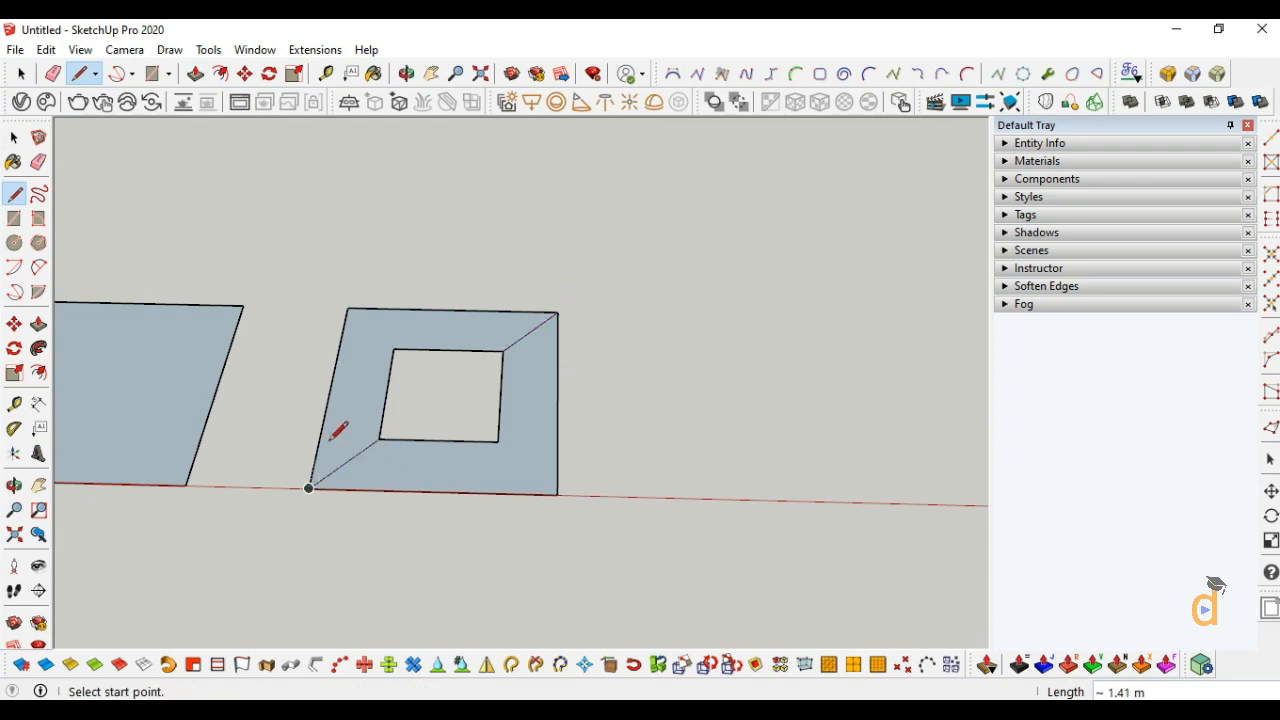
{"action": "left_click", "coordinate": [393, 349]}
{"action": "left_click", "coordinate": [348, 309]}
{"action": "left_click", "coordinate": [497, 441]}
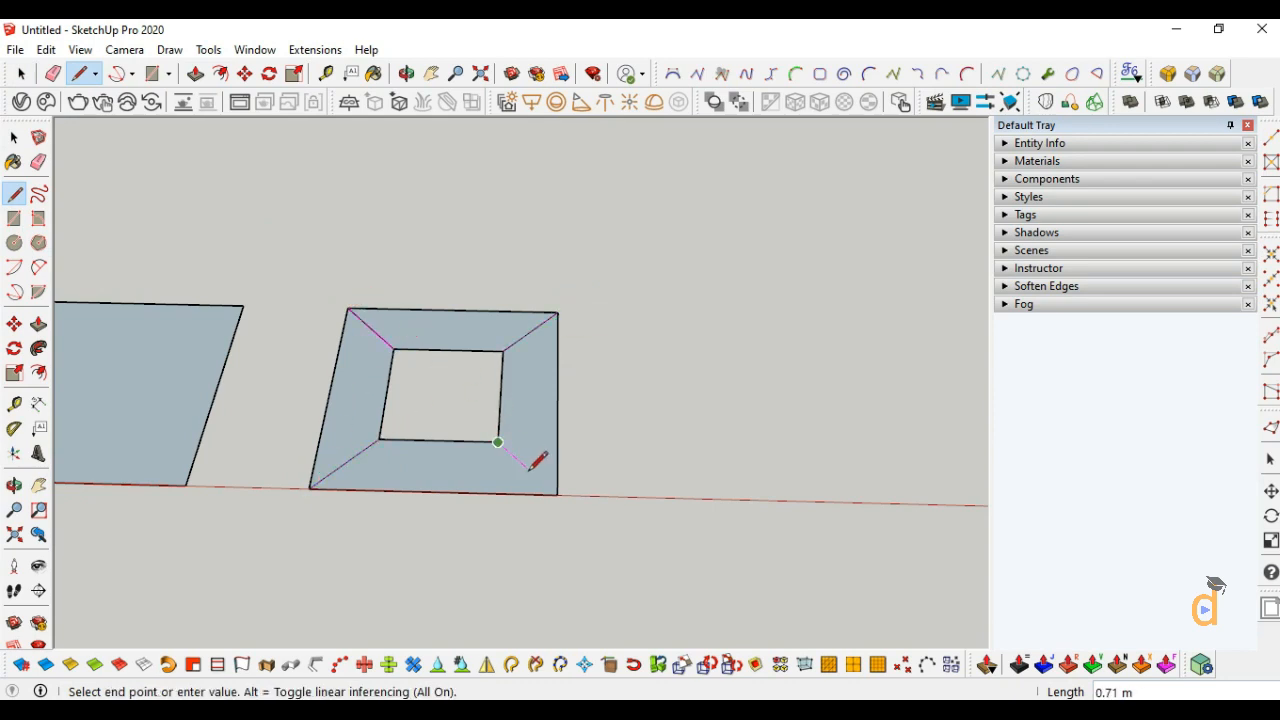
{"action": "left_click", "coordinate": [557, 493]}
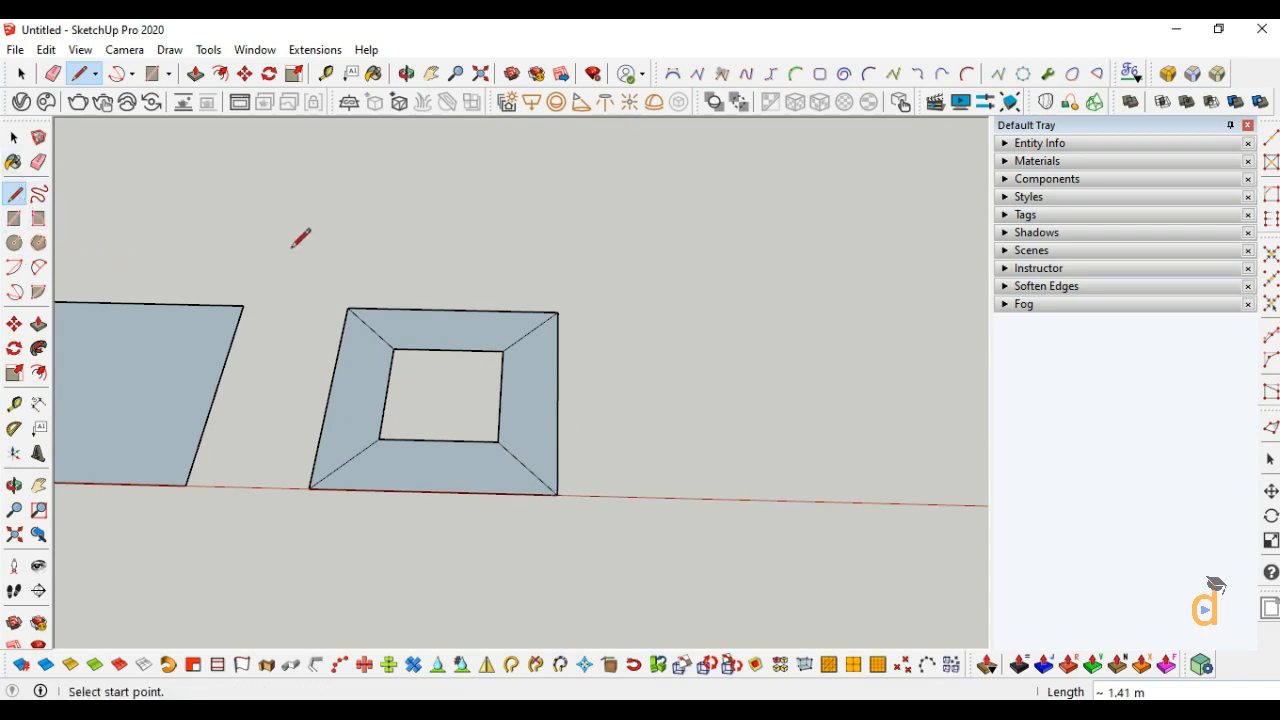
Step: Draw a centre line across the opening between the midpoints of two opposite inner edges, parallel to the green axis
{"action": "left_click", "coordinate": [14, 137]}
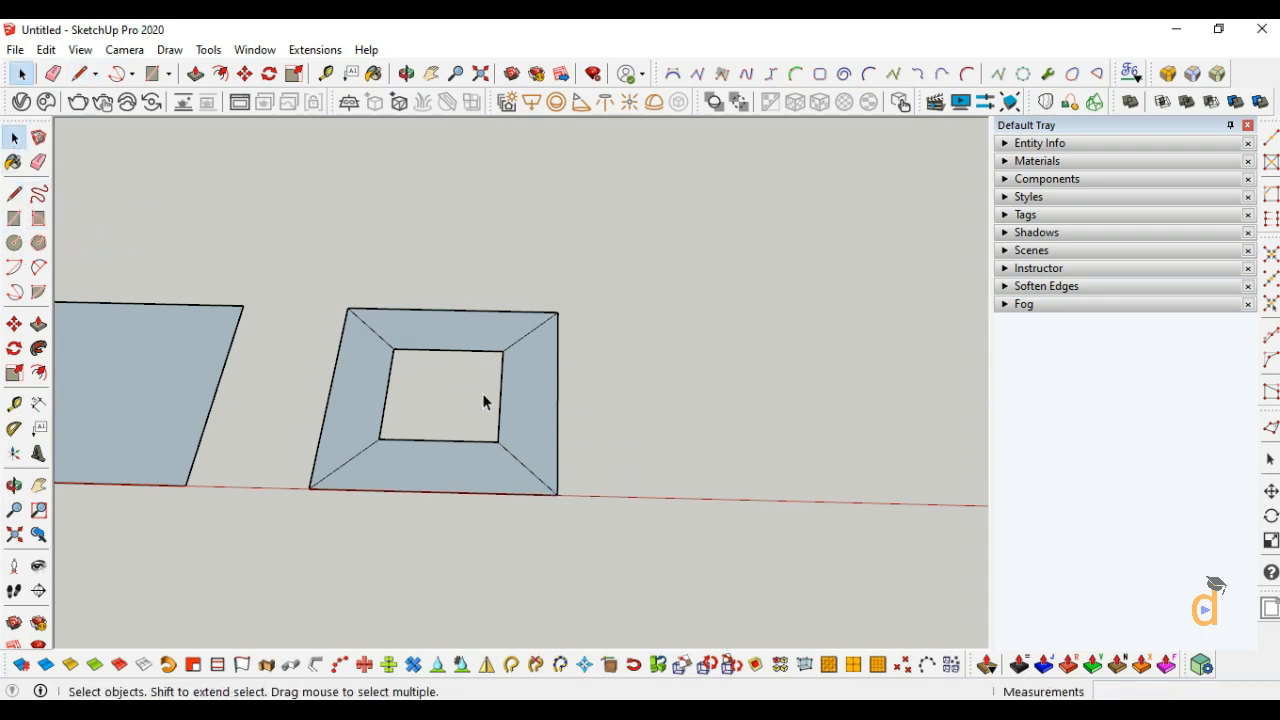
{"action": "scroll", "coordinate": [484, 396], "scroll_direction": "up", "scroll_amount": 2}
{"action": "key", "text": "q"}
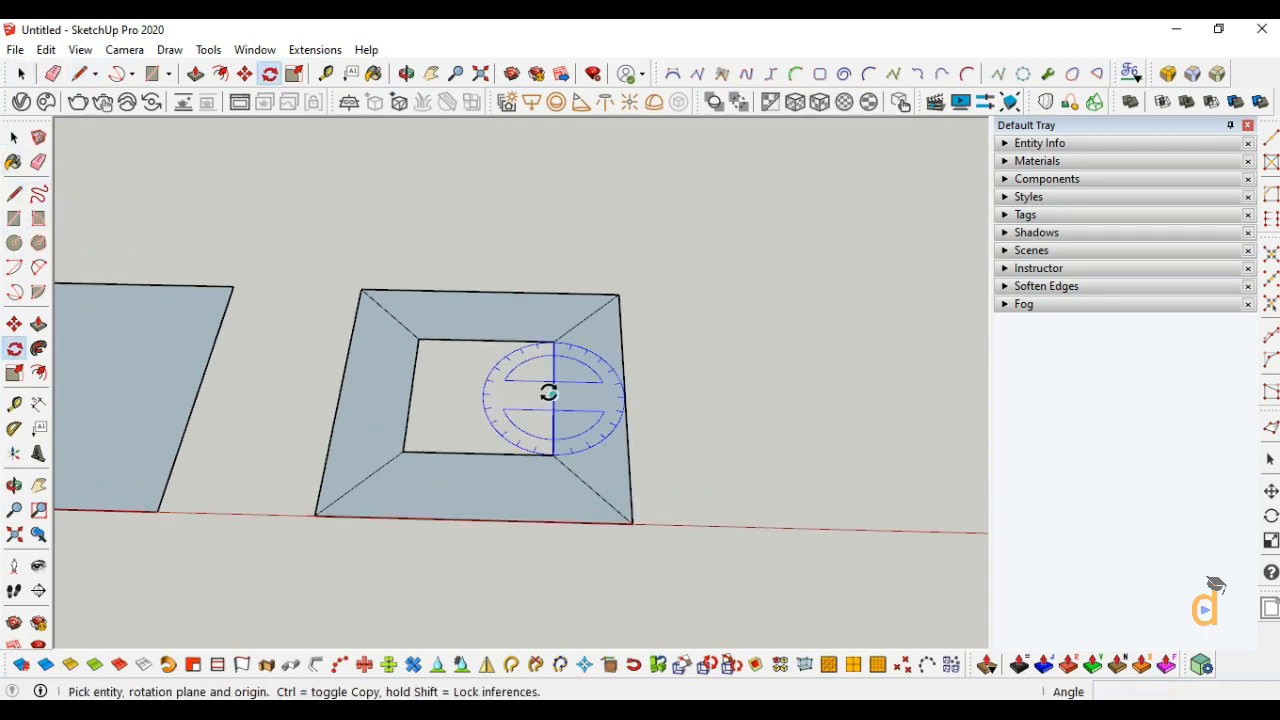
{"action": "key", "text": "l"}
{"action": "left_click", "coordinate": [485, 340]}
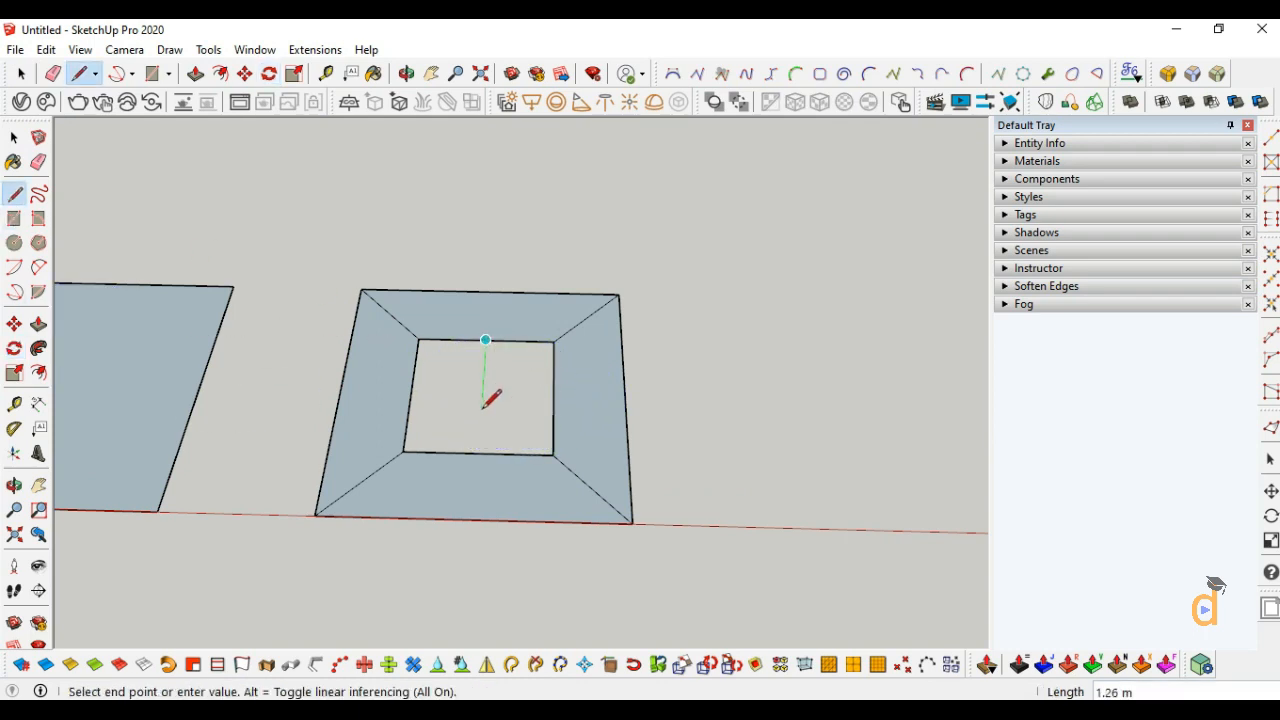
{"action": "left_click", "coordinate": [478, 453]}
{"action": "key", "text": "space"}
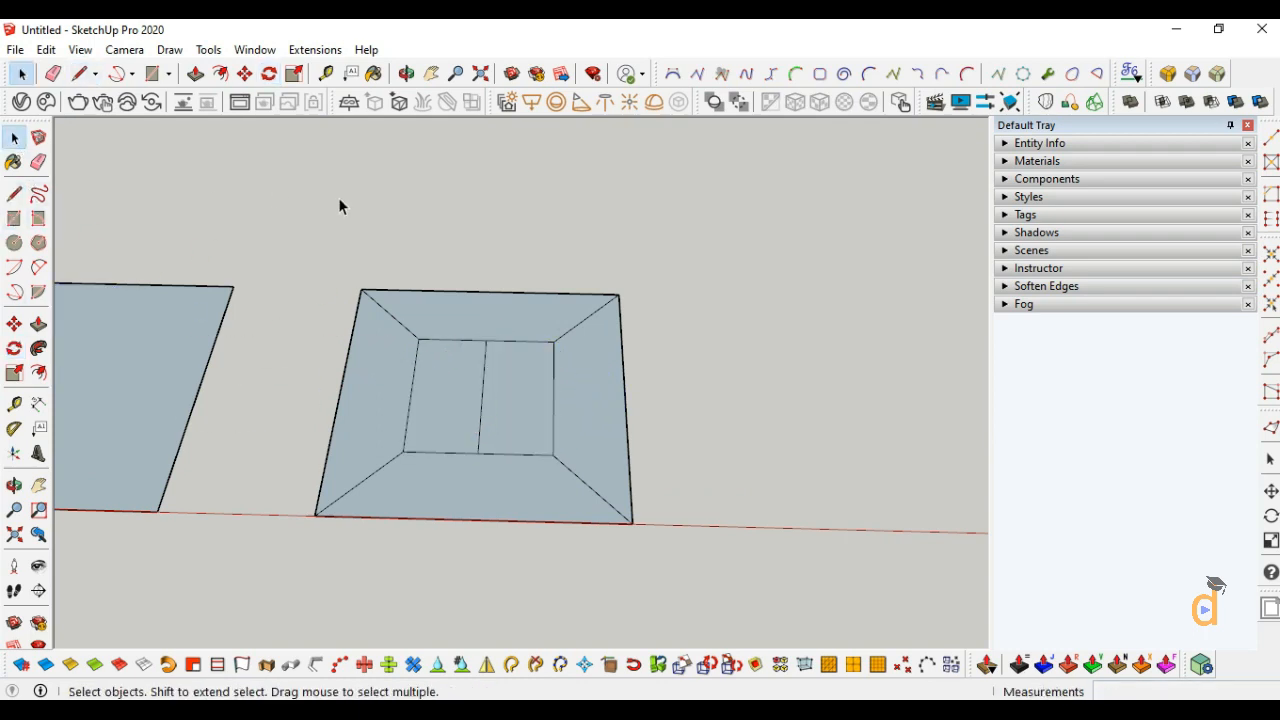
Step: Select the four corner diagonals and rotate them 15 degrees about the centre of the inner square
{"action": "left_click", "coordinate": [586, 323]}
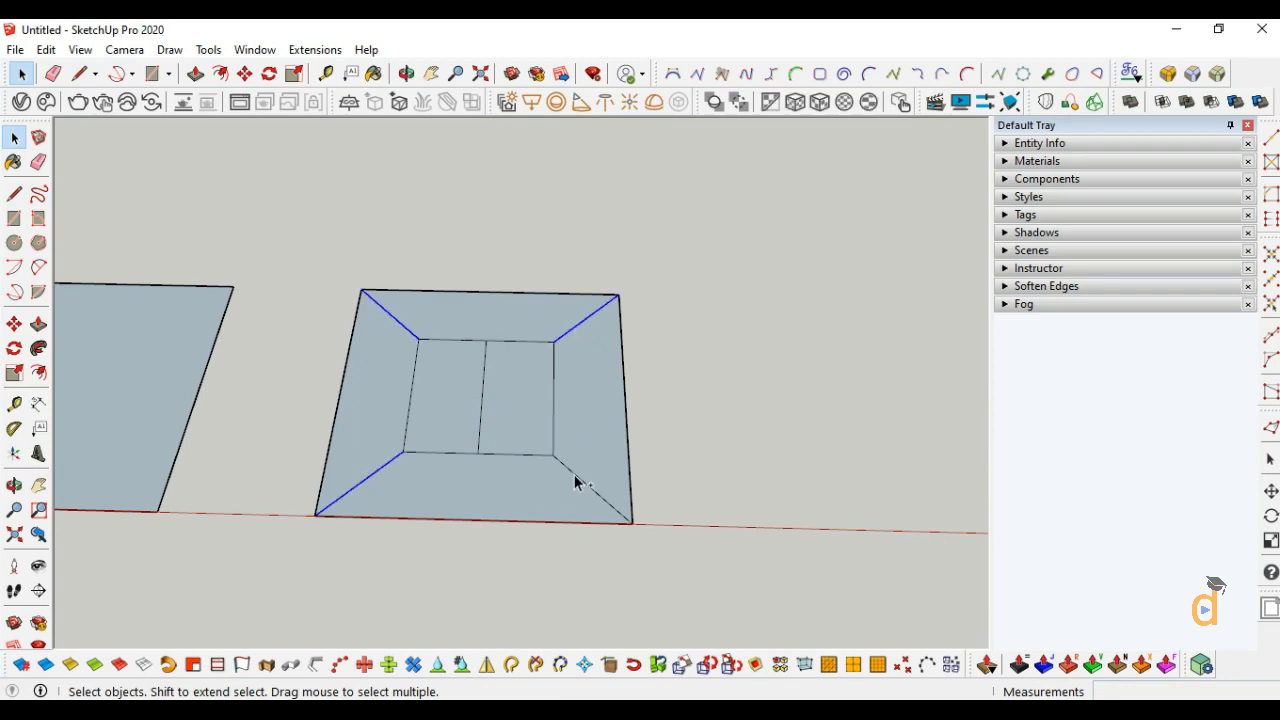
{"action": "left_click", "coordinate": [14, 348]}
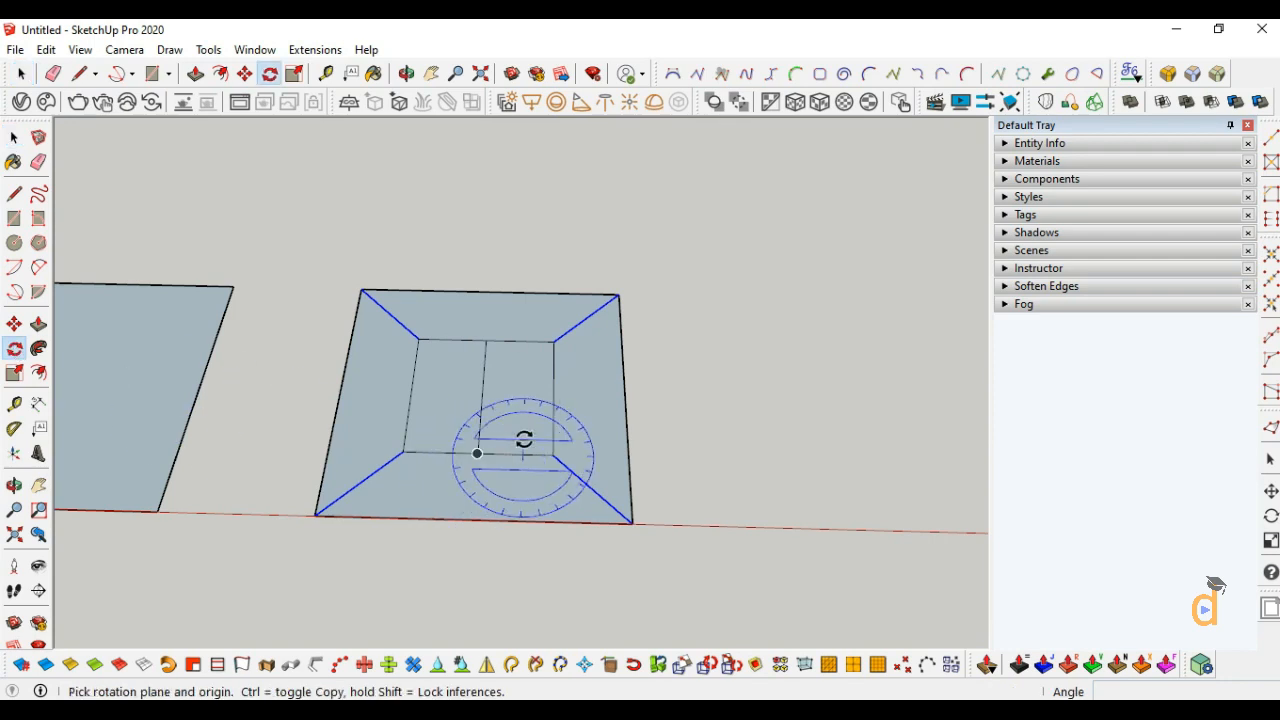
{"action": "left_click", "coordinate": [551, 394]}
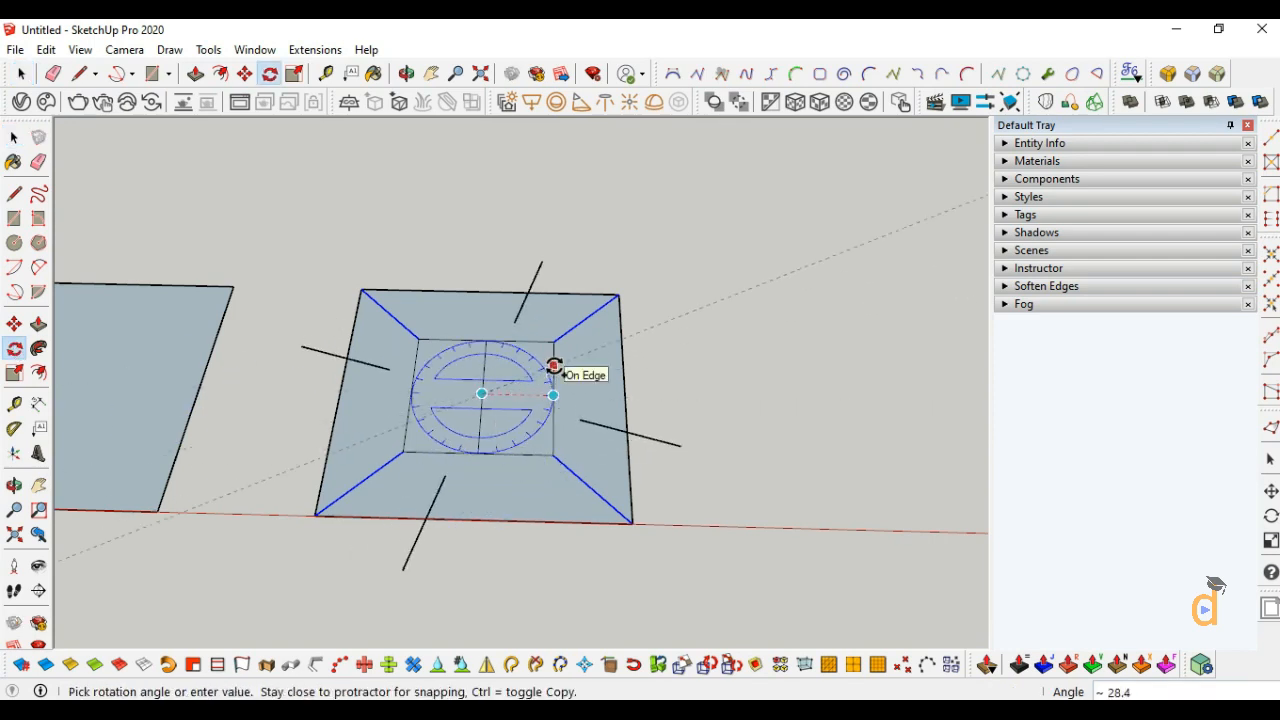
{"action": "left_click", "coordinate": [554, 366]}
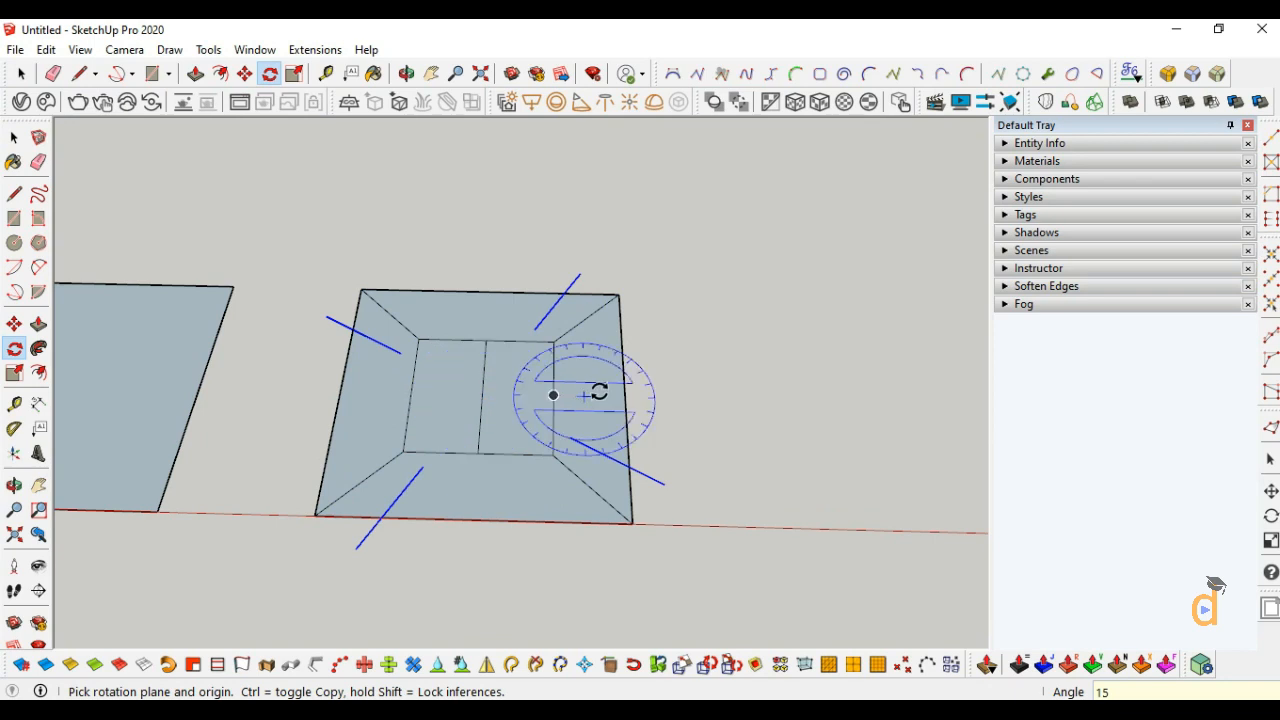
Step: Draw two crossing lines through the centre, each joining the inner ends of opposite rotated lines
{"action": "left_click", "coordinate": [14, 193]}
{"action": "left_click", "coordinate": [534, 328]}
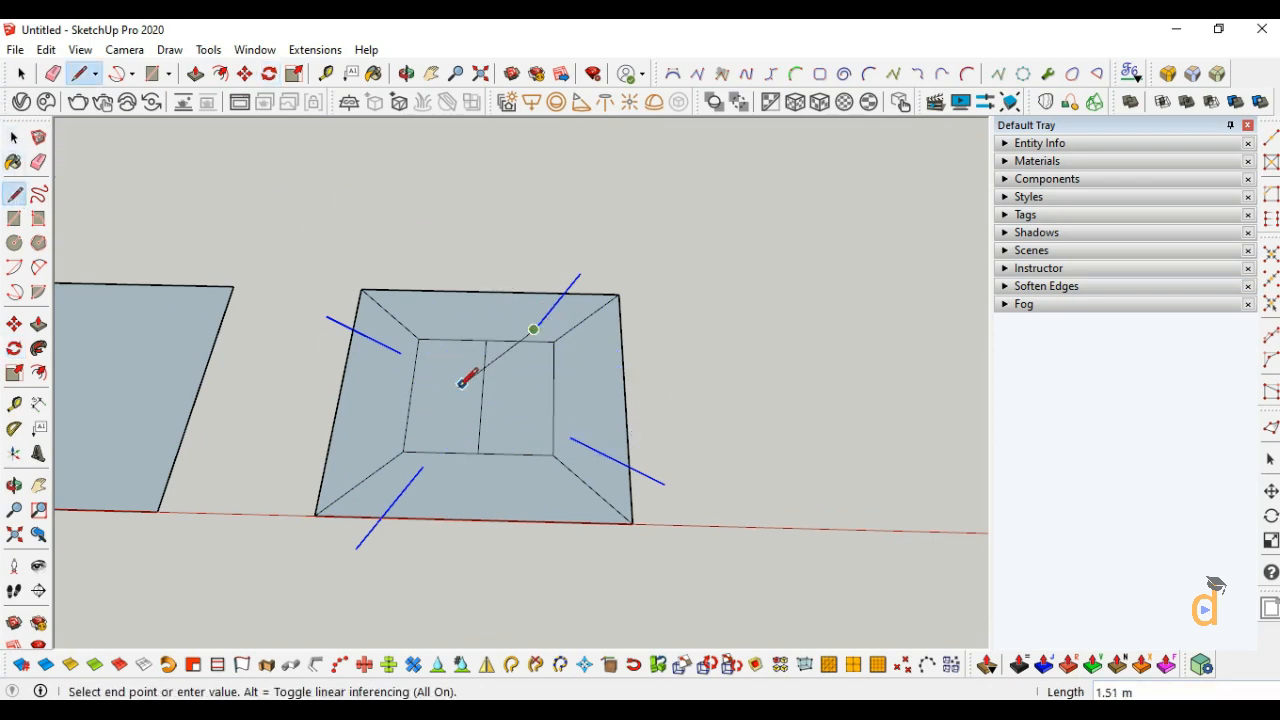
{"action": "left_click", "coordinate": [423, 463]}
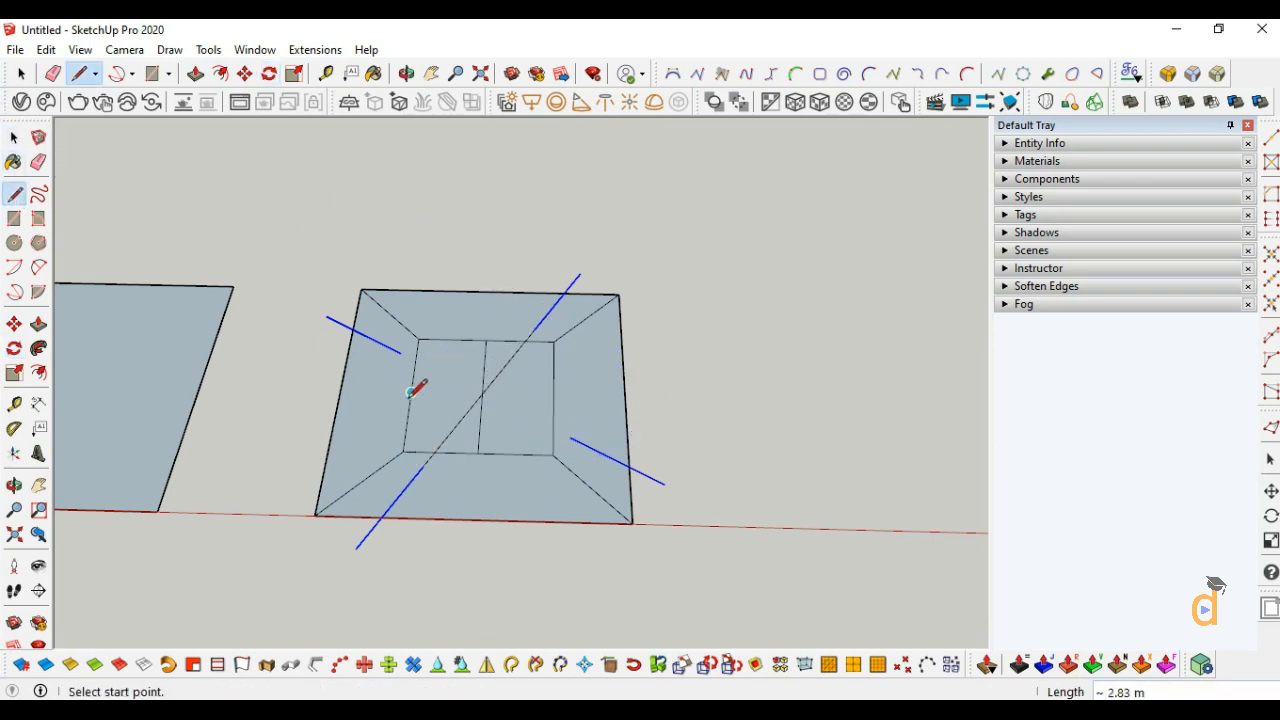
{"action": "left_click", "coordinate": [405, 348]}
{"action": "left_click", "coordinate": [578, 438]}
Step: Delete the lines and faces inside the opening and the line ends overhanging the frame
{"action": "left_click", "coordinate": [14, 137]}
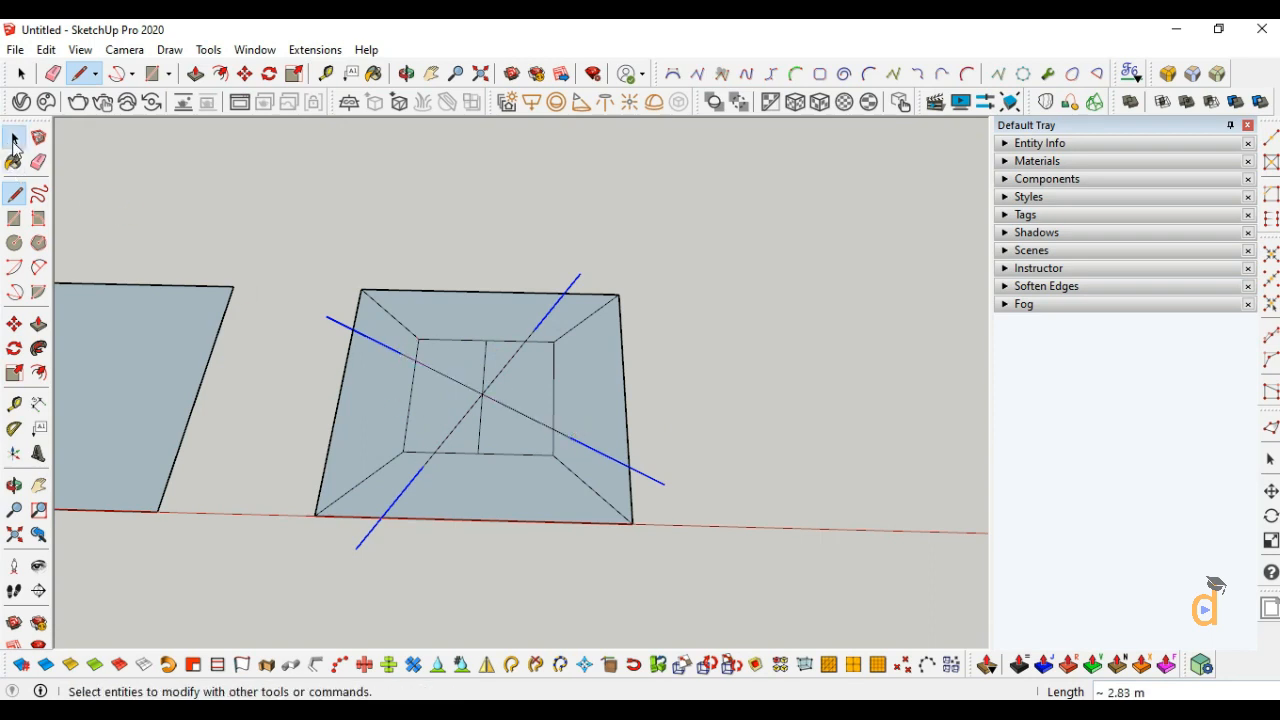
{"action": "left_click", "coordinate": [468, 421]}
{"action": "key", "text": "Delete"}
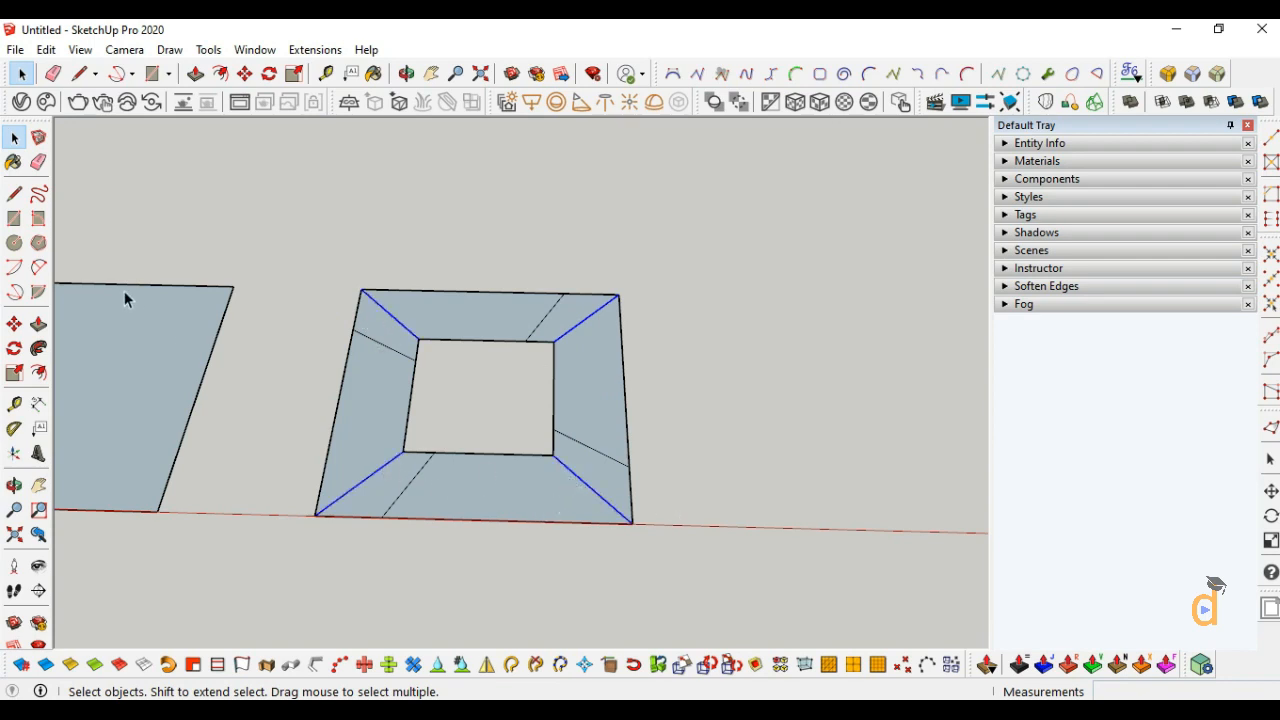
Step: Move the four corner diagonals of the frame up along the blue axis to fold its faces
{"action": "left_click", "coordinate": [14, 324]}
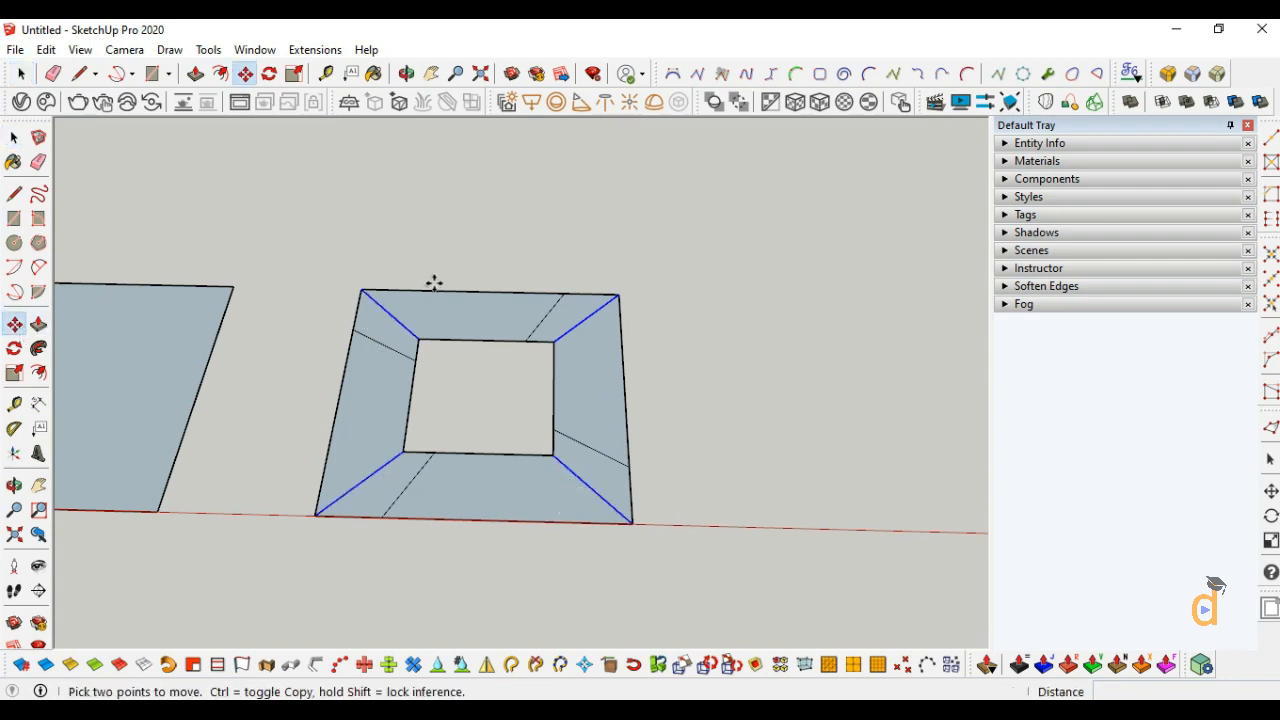
{"action": "left_click", "coordinate": [585, 319]}
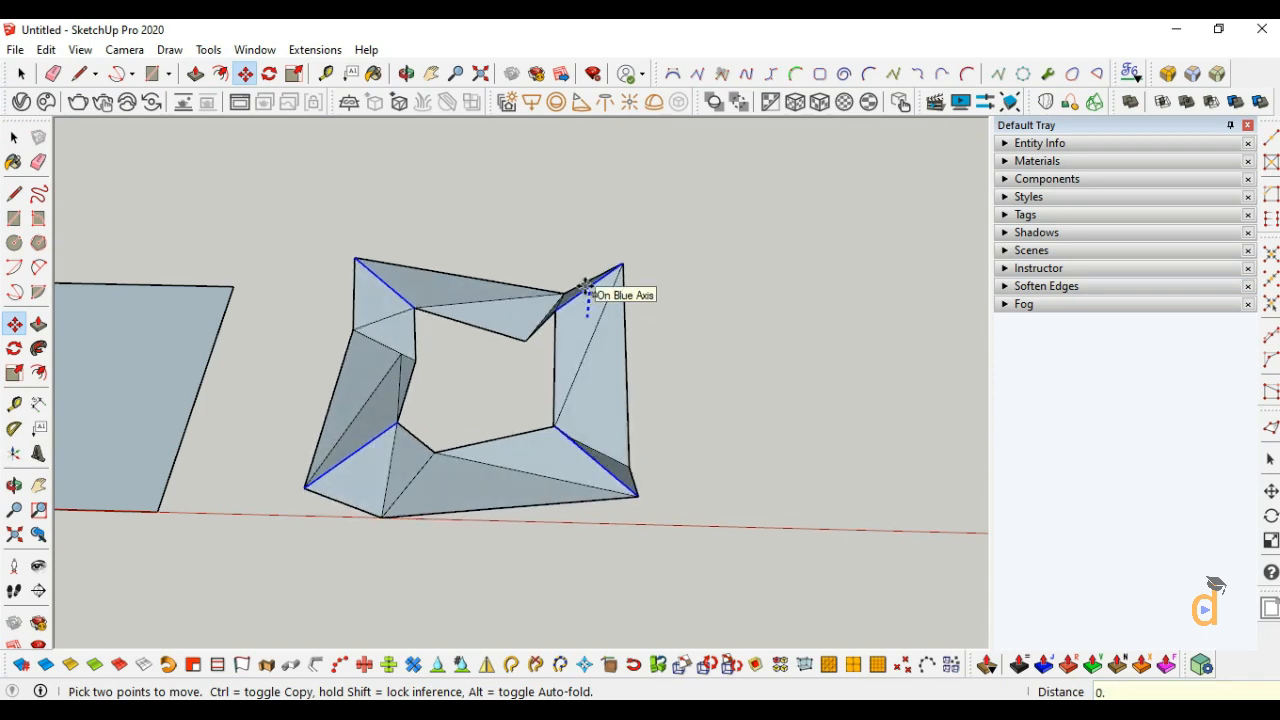
{"action": "key", "text": "Escape"}
{"action": "left_click", "coordinate": [14, 485]}
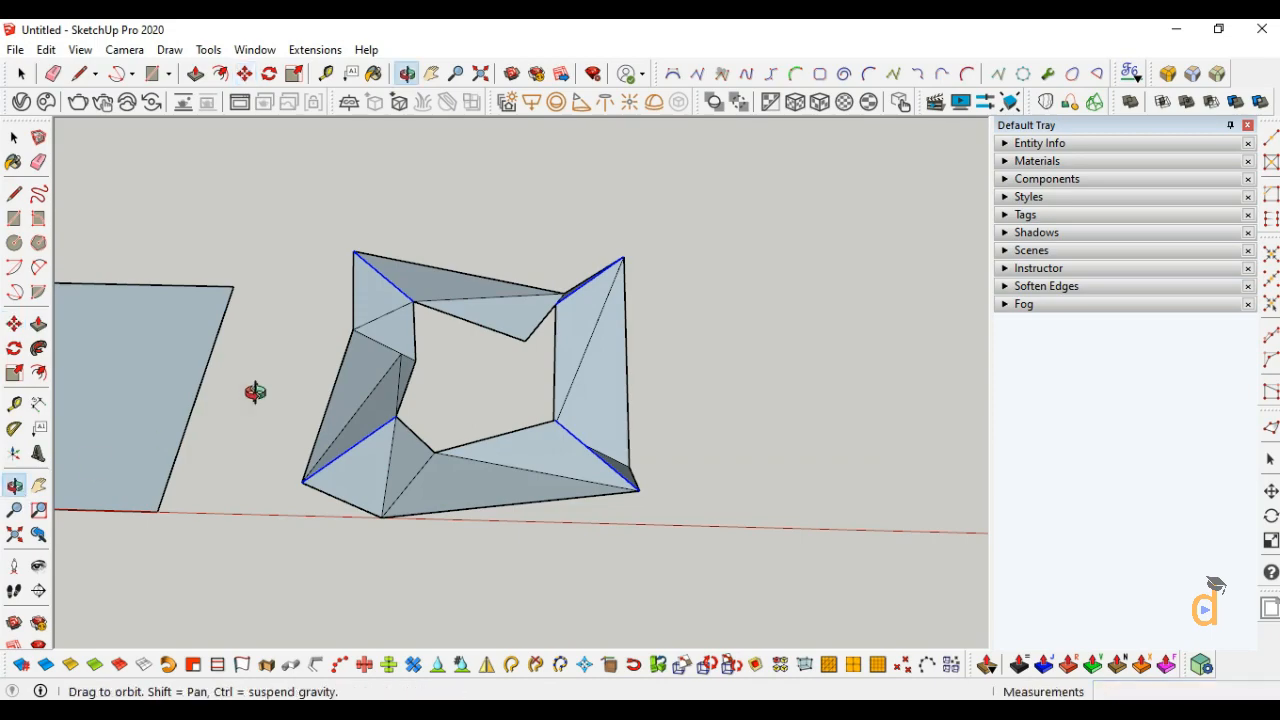
{"action": "left_click_drag", "start_coordinate": [254, 391], "coordinate": [483, 466]}
{"action": "left_click", "coordinate": [13, 138]}
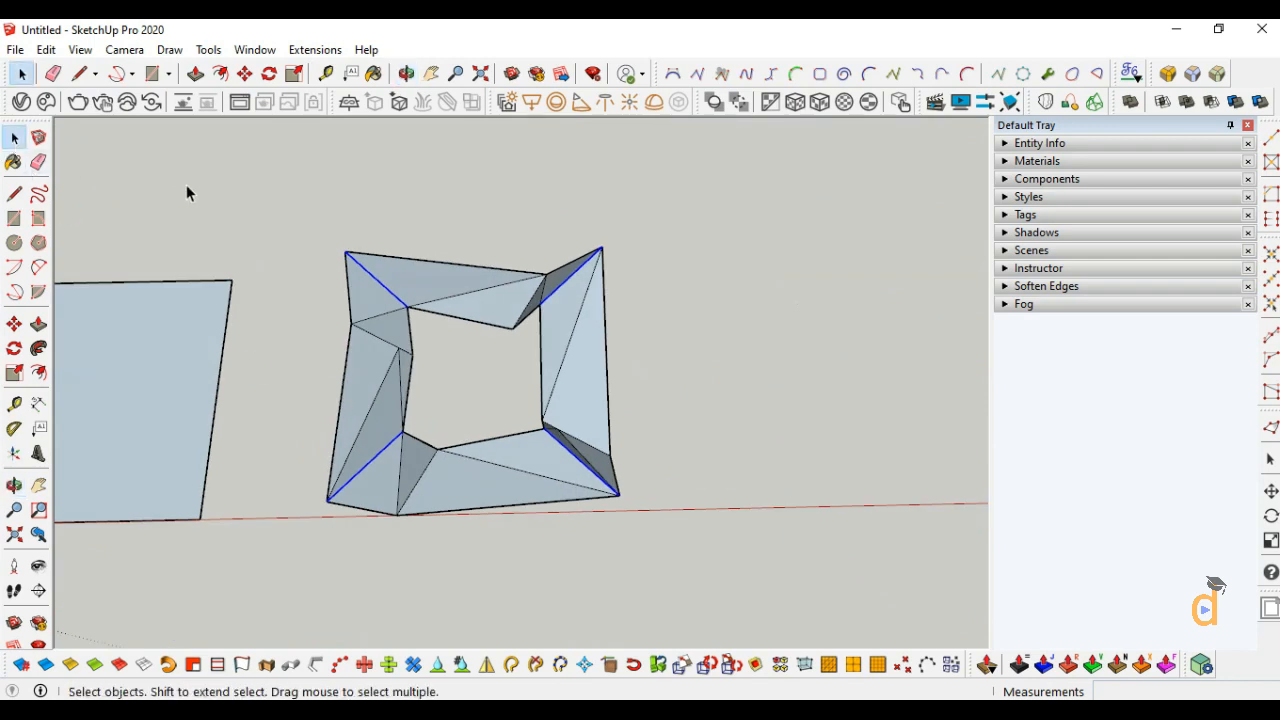
Step: Select the whole folded frame and copy it 6 m along the red axis
{"action": "left_click", "coordinate": [188, 188]}
{"action": "scroll", "coordinate": [280, 316], "scroll_direction": "down", "scroll_amount": 2}
{"action": "scroll", "coordinate": [490, 308], "scroll_direction": "up", "scroll_amount": 2}
{"action": "scroll", "coordinate": [525, 310], "scroll_direction": "down", "scroll_amount": 1}
{"action": "triple_click", "coordinate": [531, 329]}
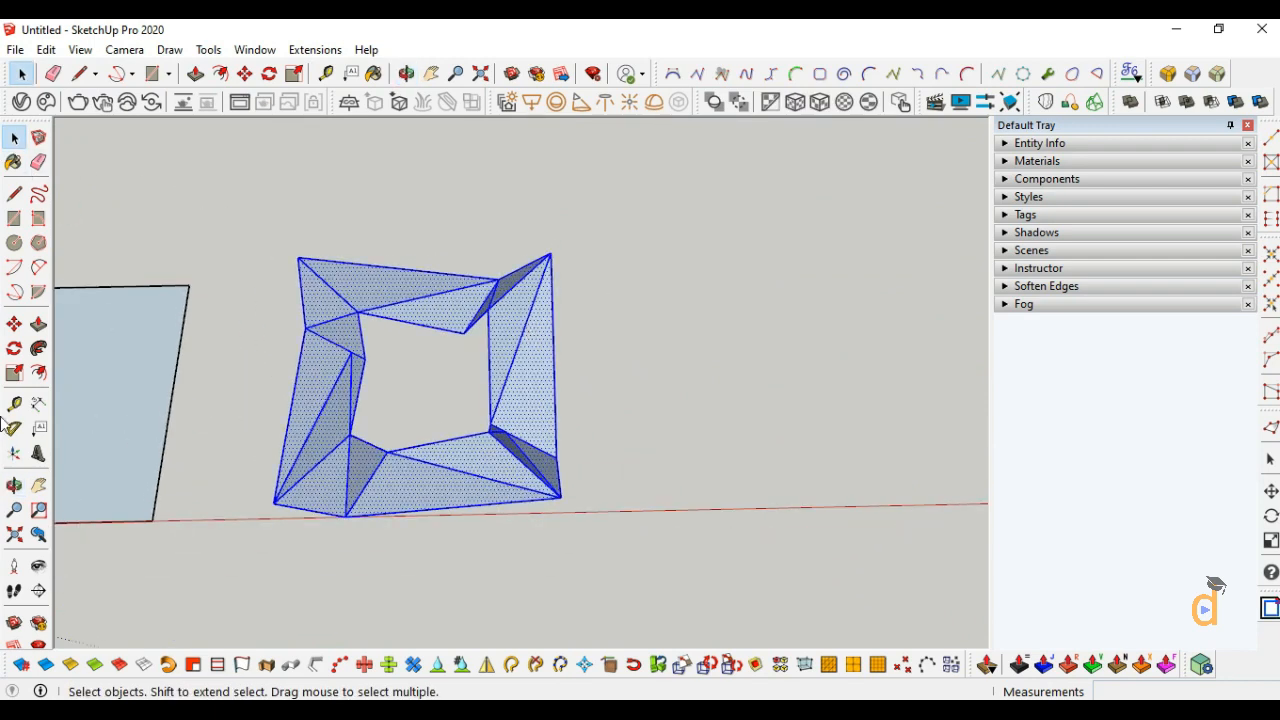
{"action": "left_click", "coordinate": [15, 325]}
{"action": "scroll", "coordinate": [298, 487], "scroll_direction": "down", "scroll_amount": 1}
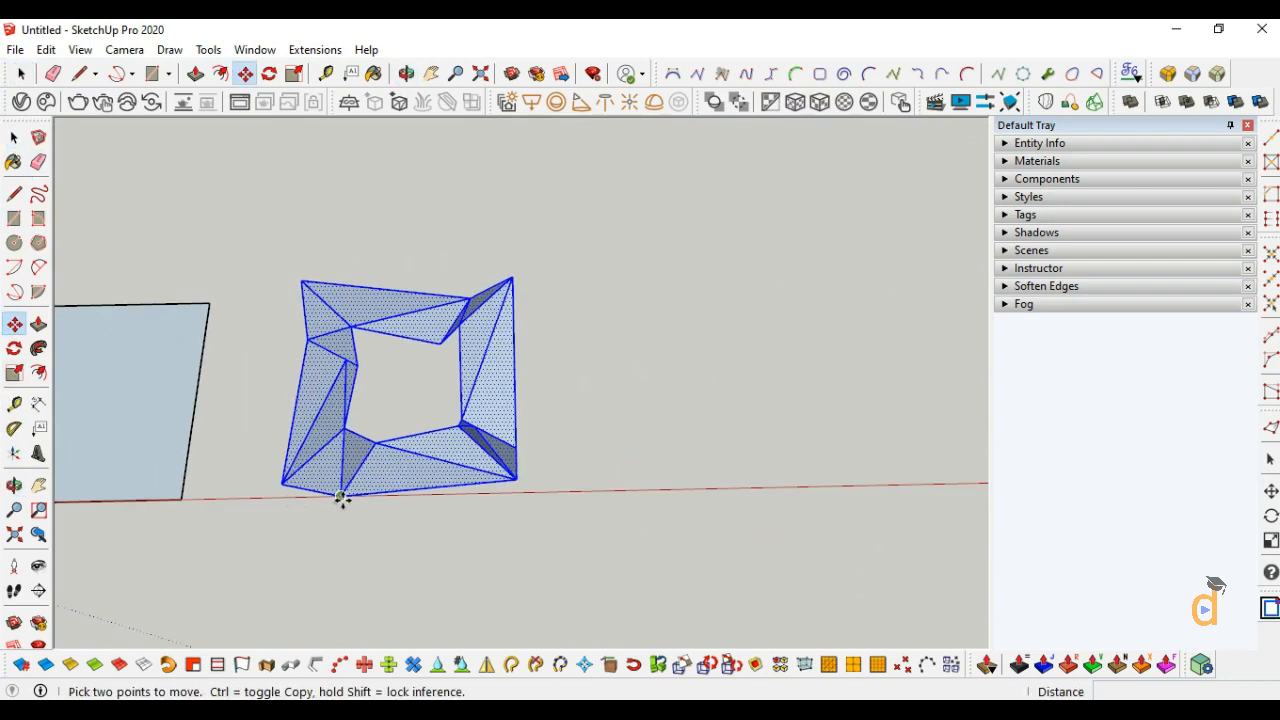
{"action": "key", "text": "ctrl"}
{"action": "left_click", "coordinate": [341, 497]}
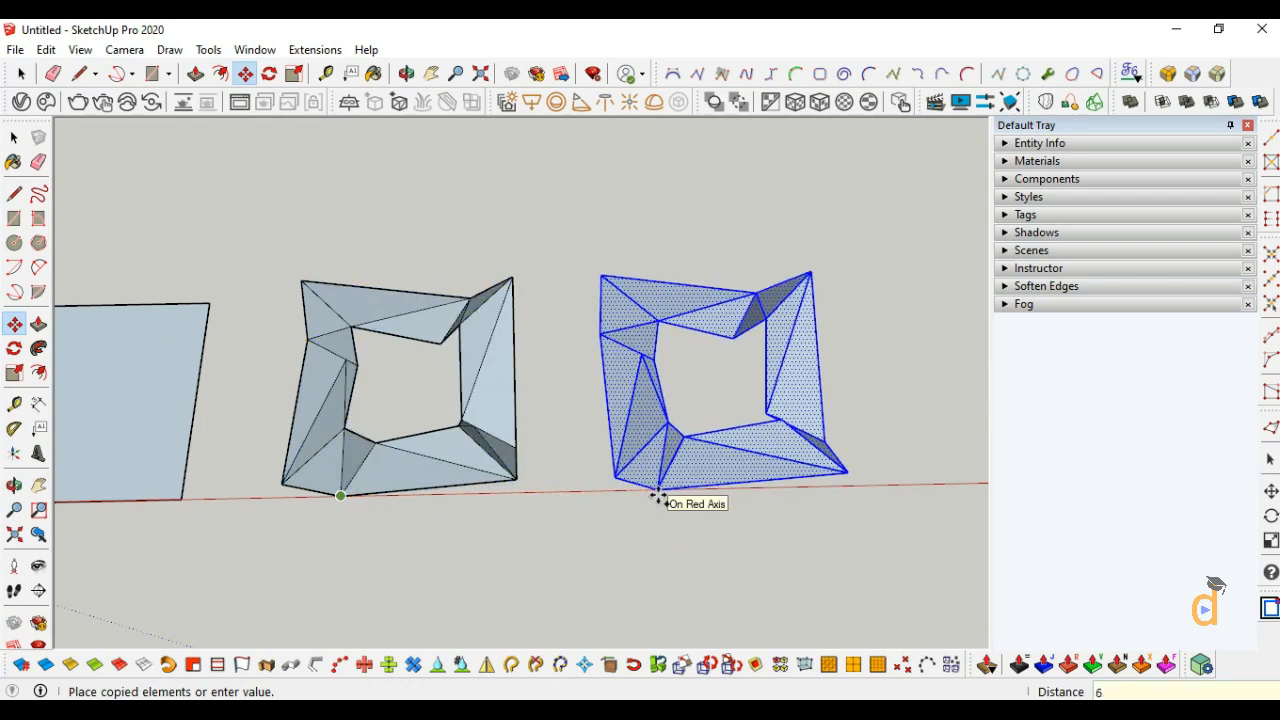
{"action": "left_click", "coordinate": [658, 497]}
Step: Start a Curviloft Loft by Spline on the copied frame and pick the four diagonal edges at its two upper corners as contours
{"action": "middle_click_drag", "start_coordinate": [203, 360], "coordinate": [777, 408]}
{"action": "scroll", "coordinate": [425, 240], "scroll_direction": "up", "scroll_amount": 2}
{"action": "left_click", "coordinate": [15, 138]}
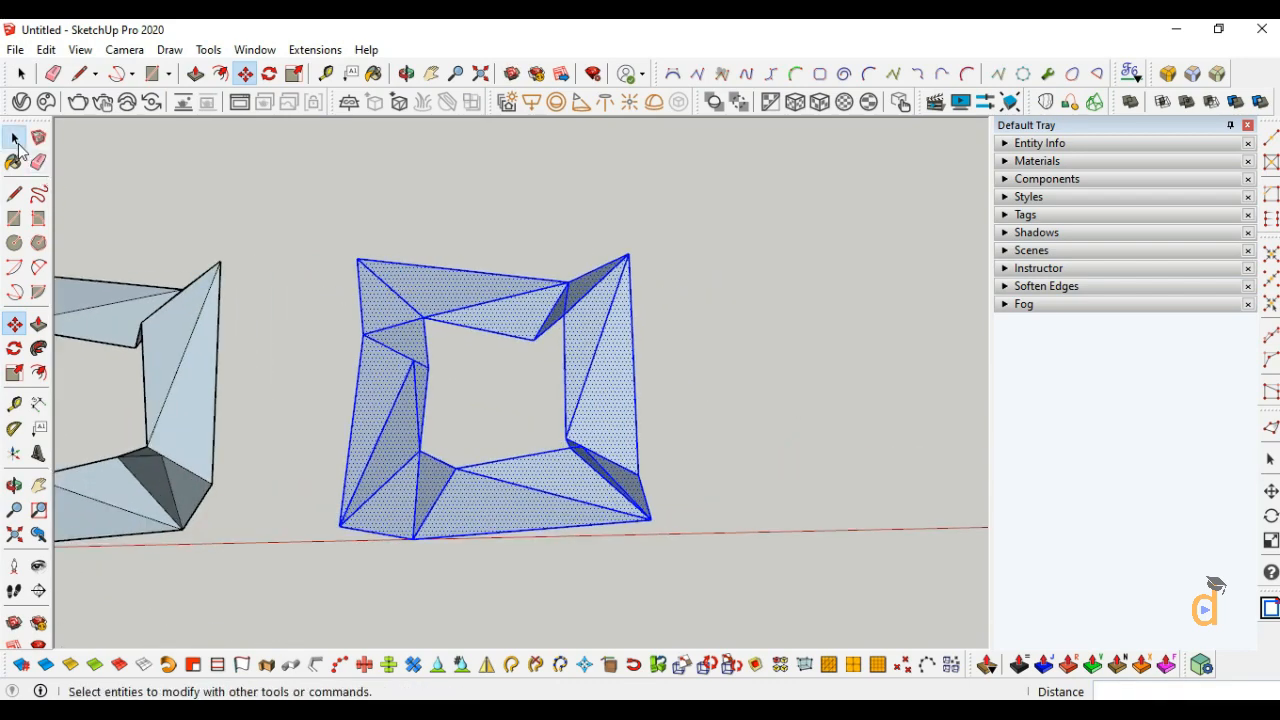
{"action": "left_click", "coordinate": [349, 301]}
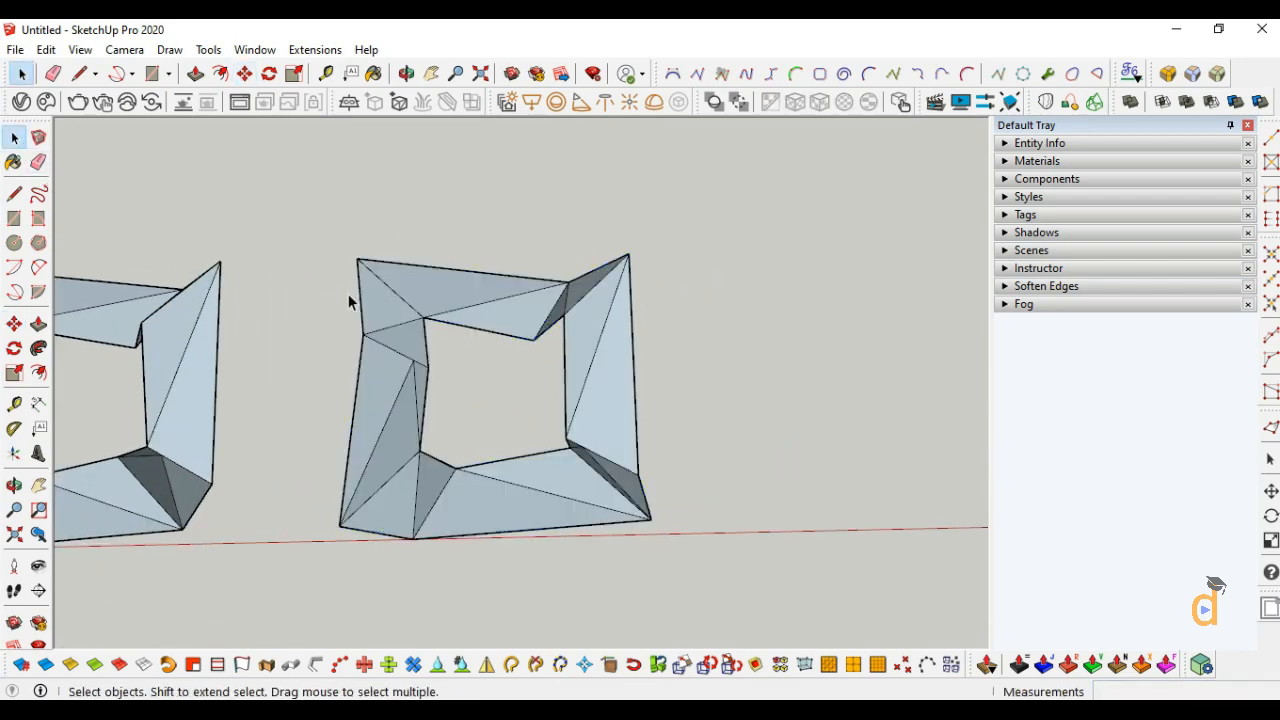
{"action": "left_click", "coordinate": [1046, 104]}
{"action": "scroll", "coordinate": [600, 334], "scroll_direction": "up", "scroll_amount": 2}
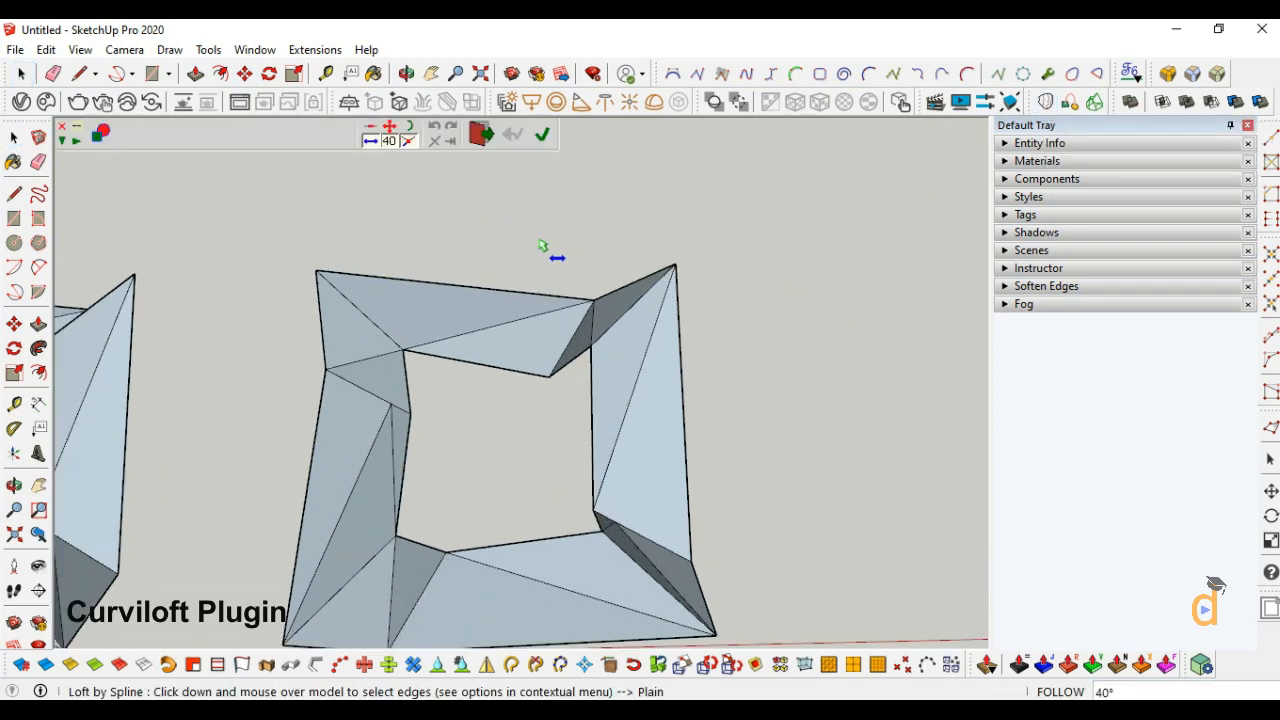
{"action": "left_click", "coordinate": [572, 339]}
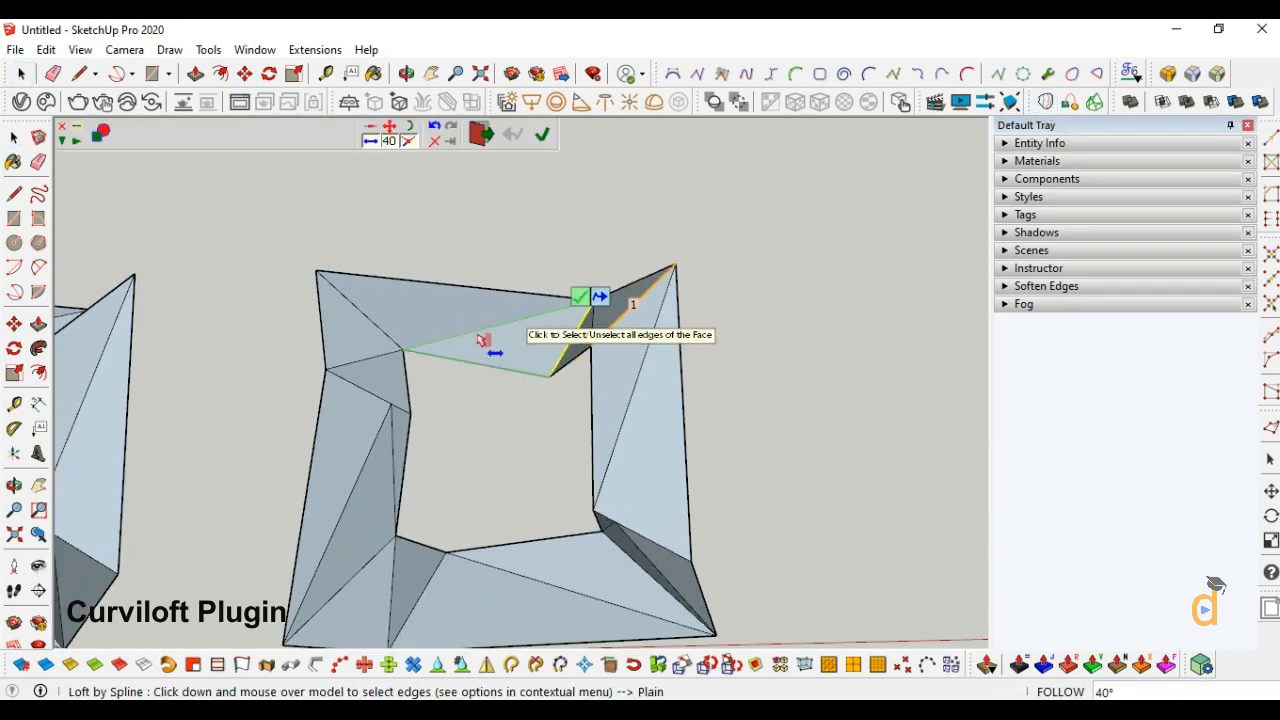
{"action": "left_click", "coordinate": [363, 316]}
{"action": "left_click", "coordinate": [356, 386]}
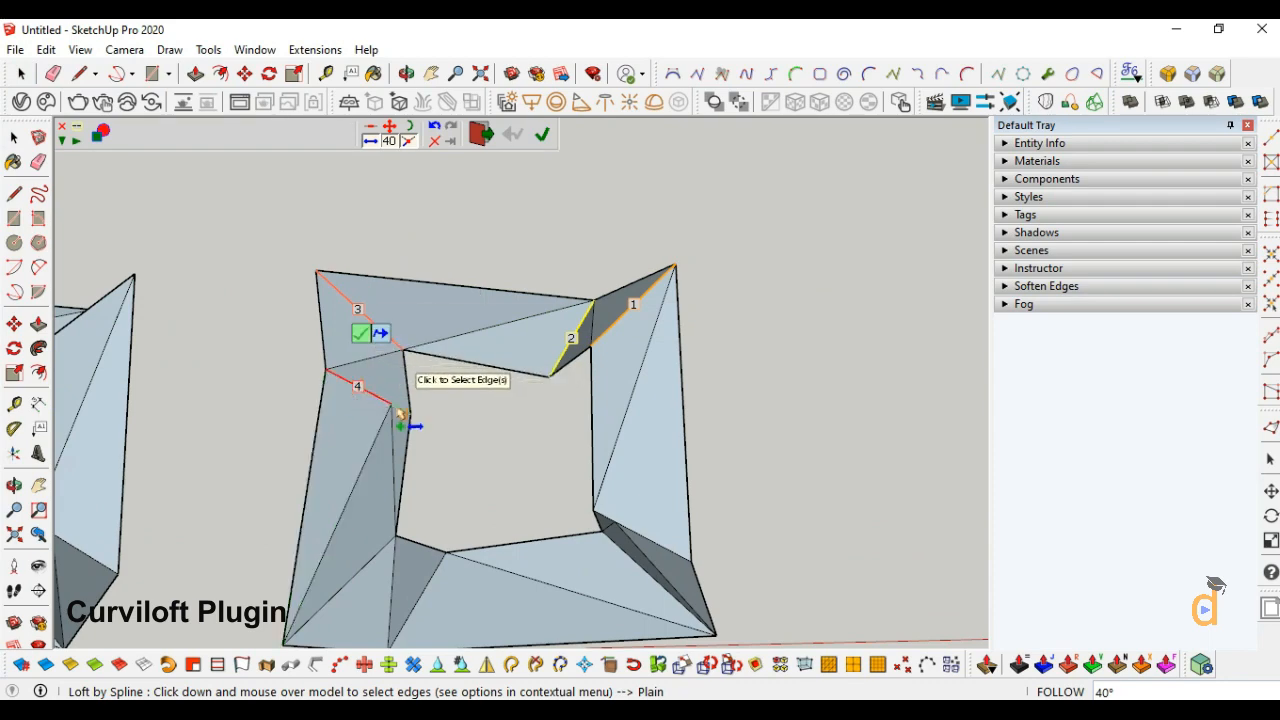
Step: Add the four diagonal edges at the copied frame's two lower corners as loft contours and validate the contours
{"action": "scroll", "coordinate": [400, 420], "scroll_direction": "down", "scroll_amount": 2}
{"action": "scroll", "coordinate": [345, 492], "scroll_direction": "up", "scroll_amount": 3}
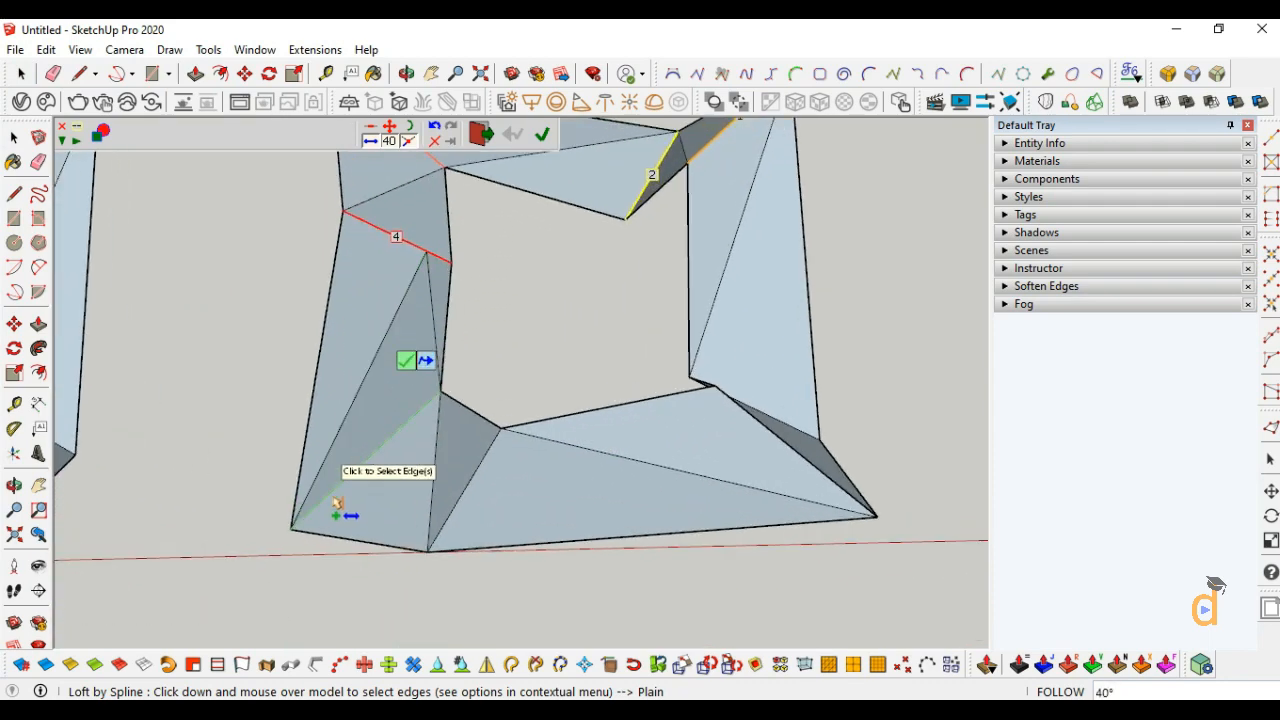
{"action": "left_click", "coordinate": [440, 504]}
{"action": "left_click", "coordinate": [468, 482]}
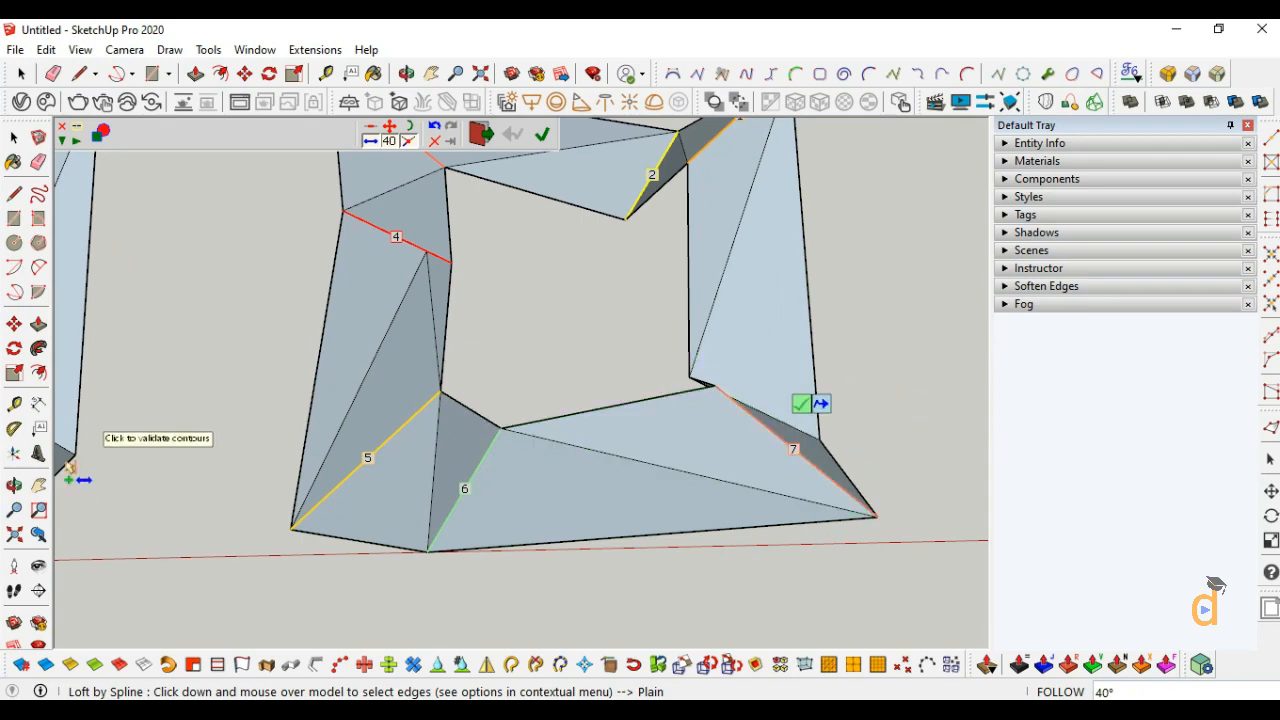
{"action": "mouse_move", "coordinate": [429, 469]}
{"action": "middle_mouse_down"}
{"action": "mouse_move", "coordinate": [278, 349]}
{"action": "mouse_move", "coordinate": [420, 400]}
{"action": "mouse_move", "coordinate": [470, 400]}
{"action": "middle_mouse_up"}
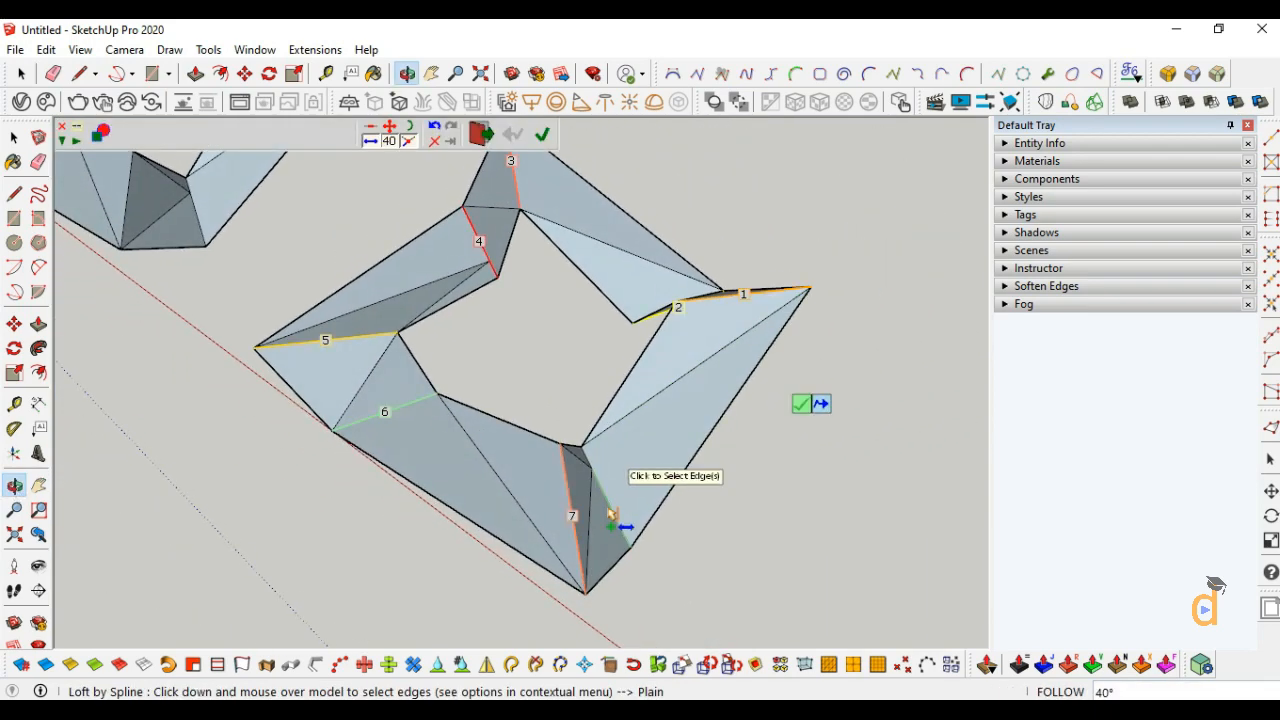
{"action": "middle_click_drag", "start_coordinate": [737, 523], "coordinate": [700, 472]}
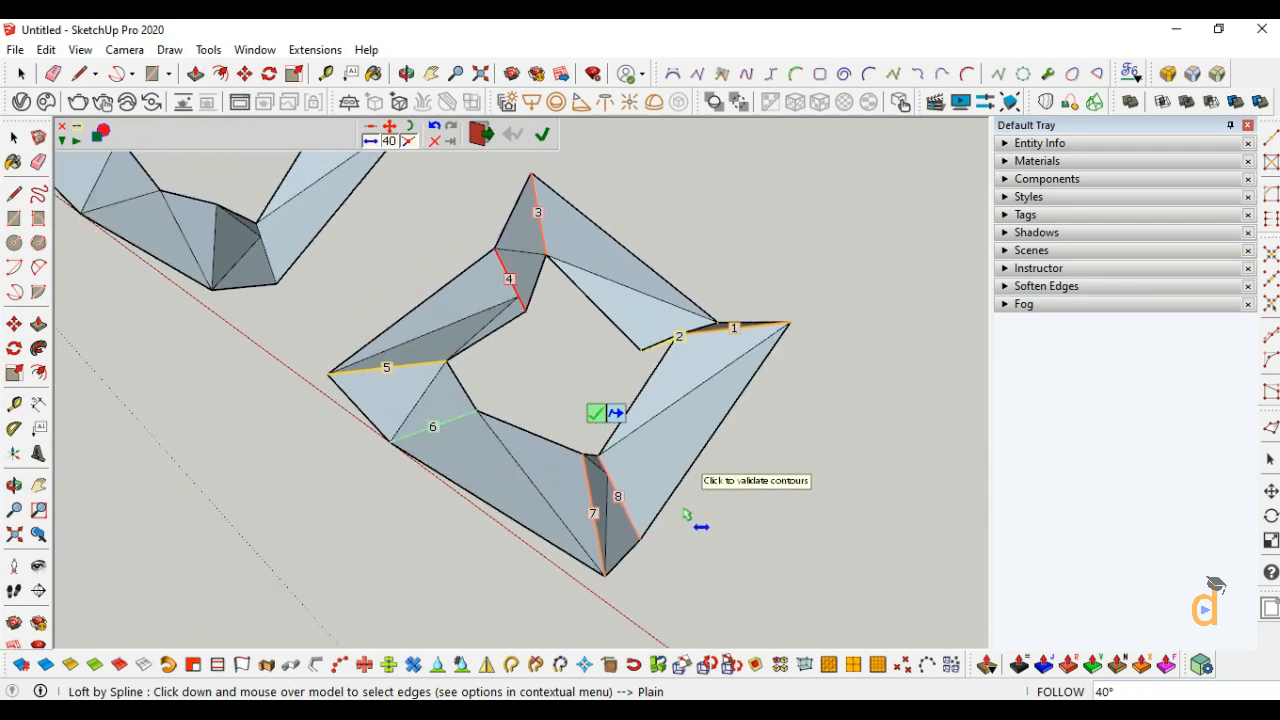
{"action": "middle_click_drag", "start_coordinate": [460, 500], "coordinate": [529, 577]}
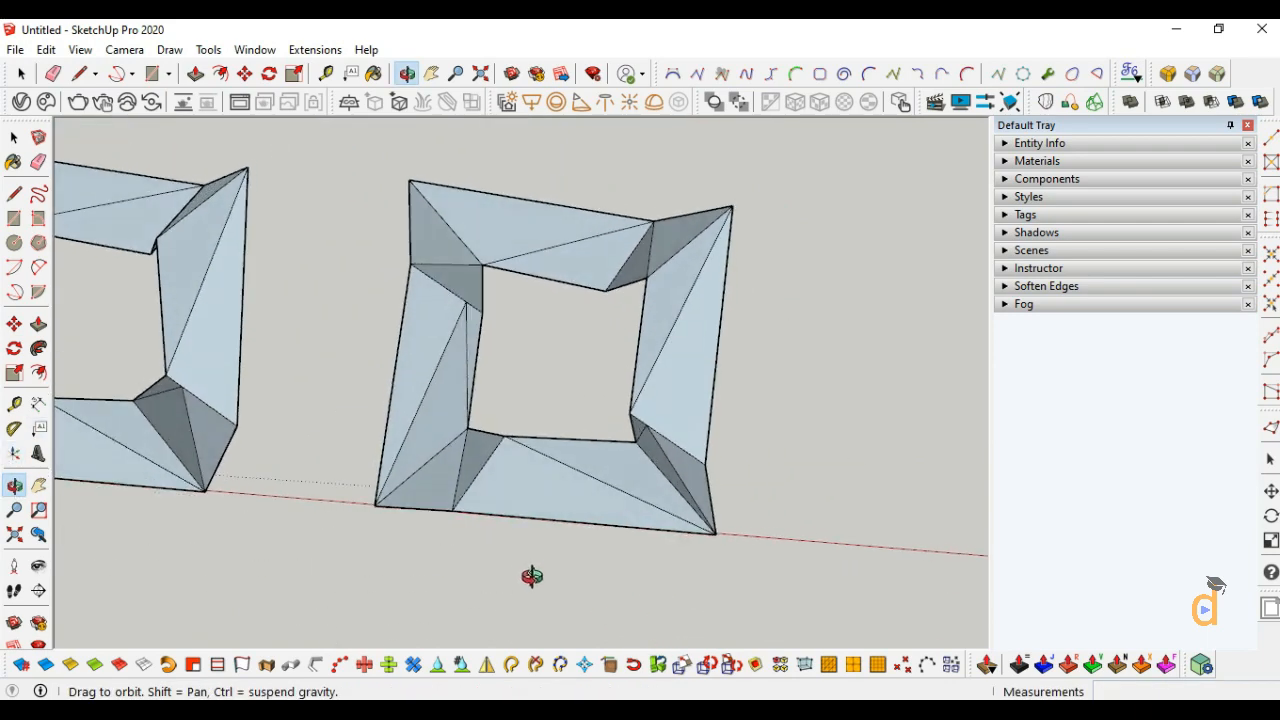
{"action": "left_click", "coordinate": [807, 322]}
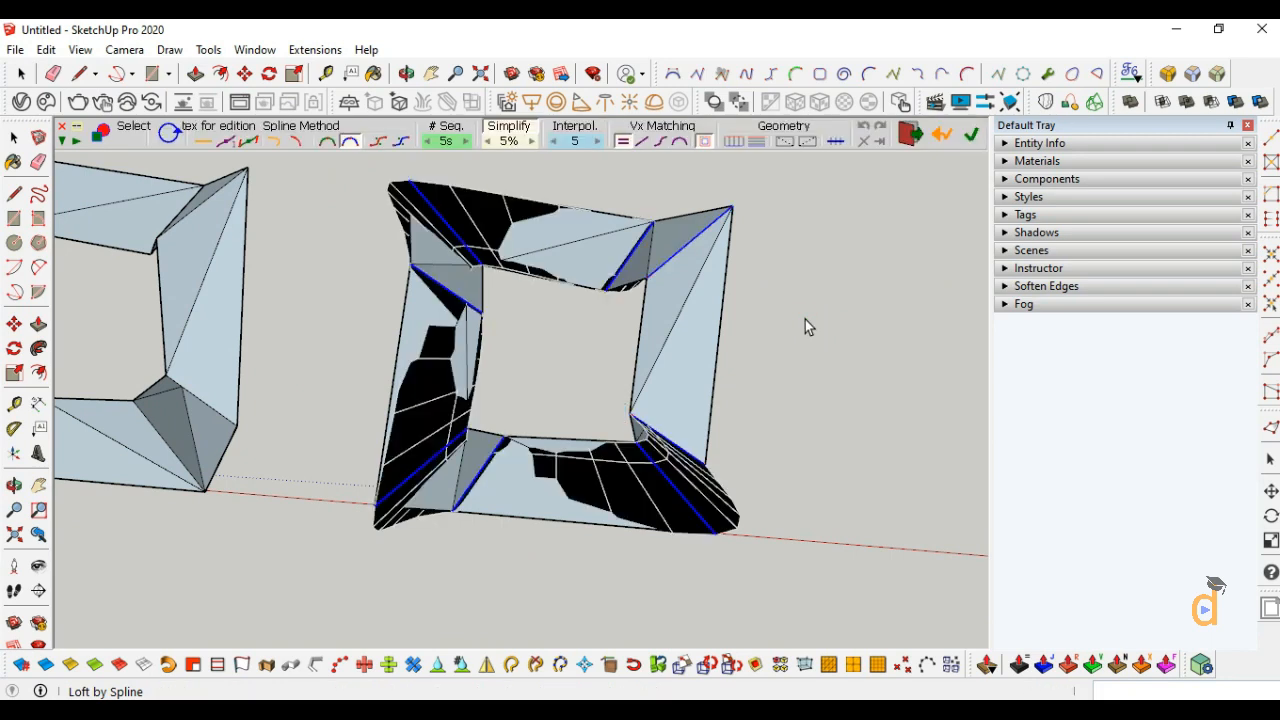
Step: Close the loft into a loop, switch its spline method to straight lines and generate the surface
{"action": "left_click", "coordinate": [172, 142]}
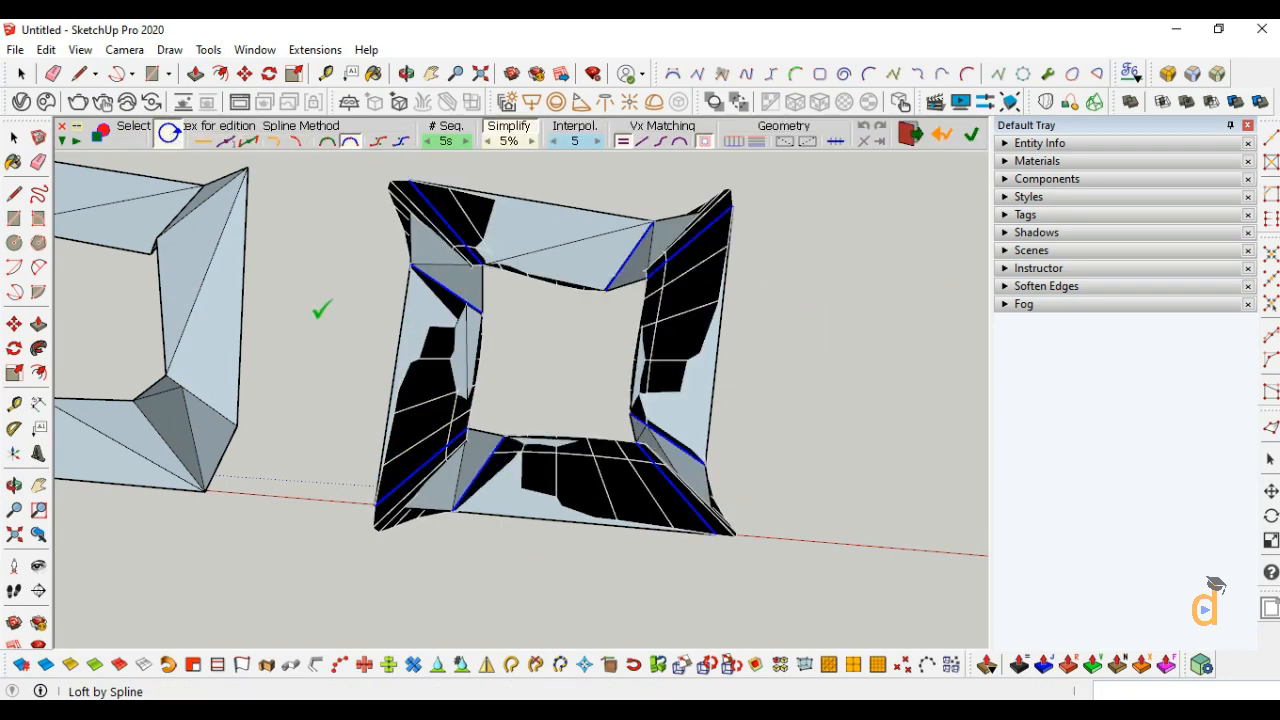
{"action": "left_click", "coordinate": [203, 143]}
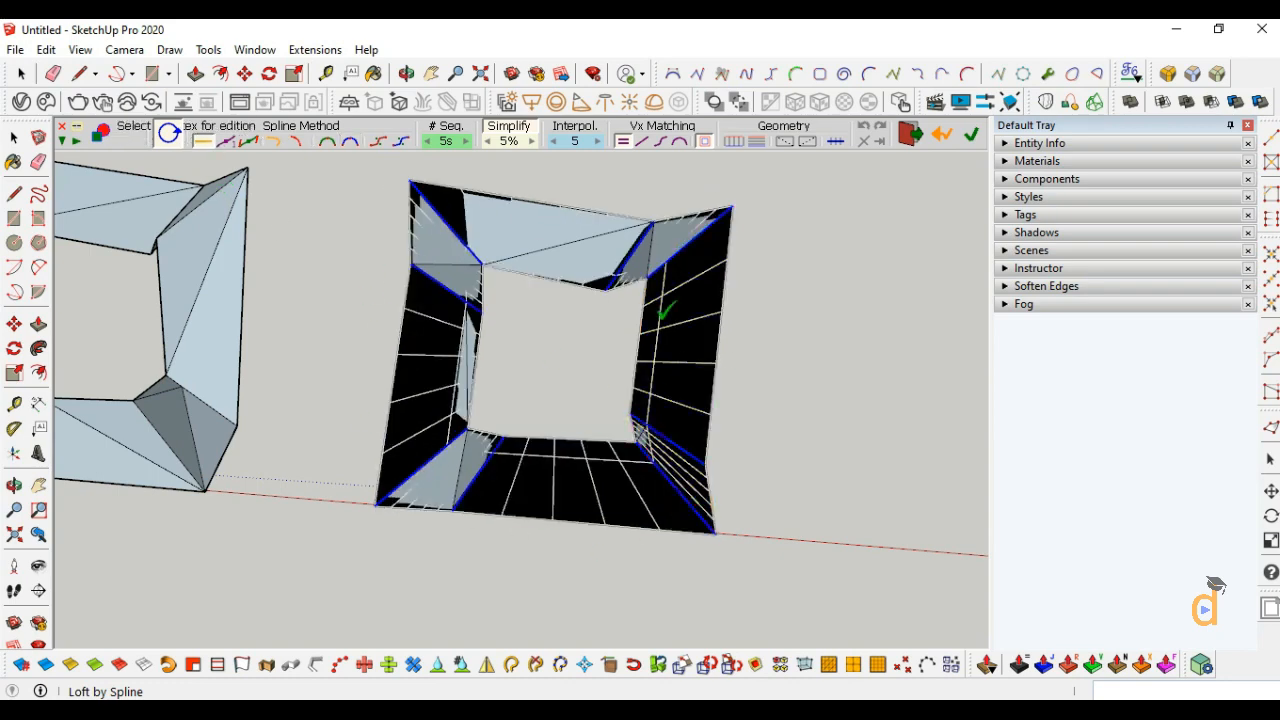
{"action": "left_click", "coordinate": [345, 298]}
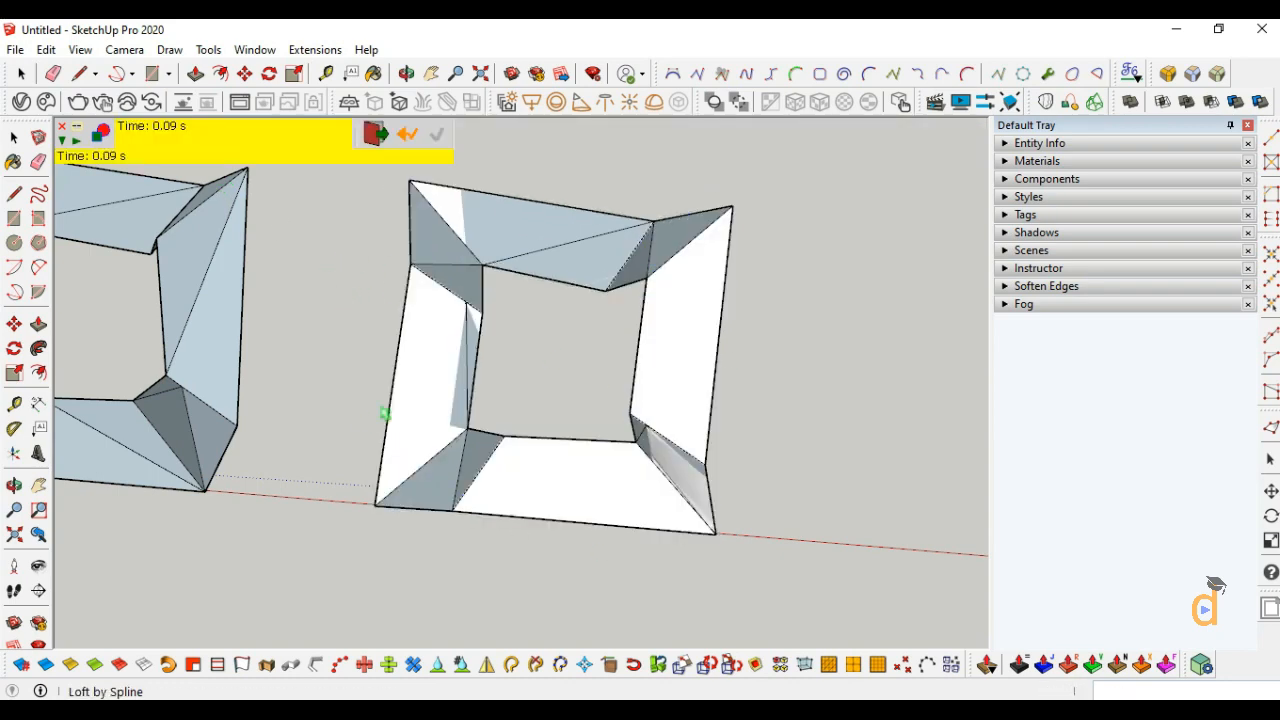
Step: Move the straight-edged lofted group 6 m along the red axis, off the folded frame, and deselect it
{"action": "left_click", "coordinate": [14, 485]}
{"action": "left_click_drag", "start_coordinate": [320, 430], "coordinate": [191, 337]}
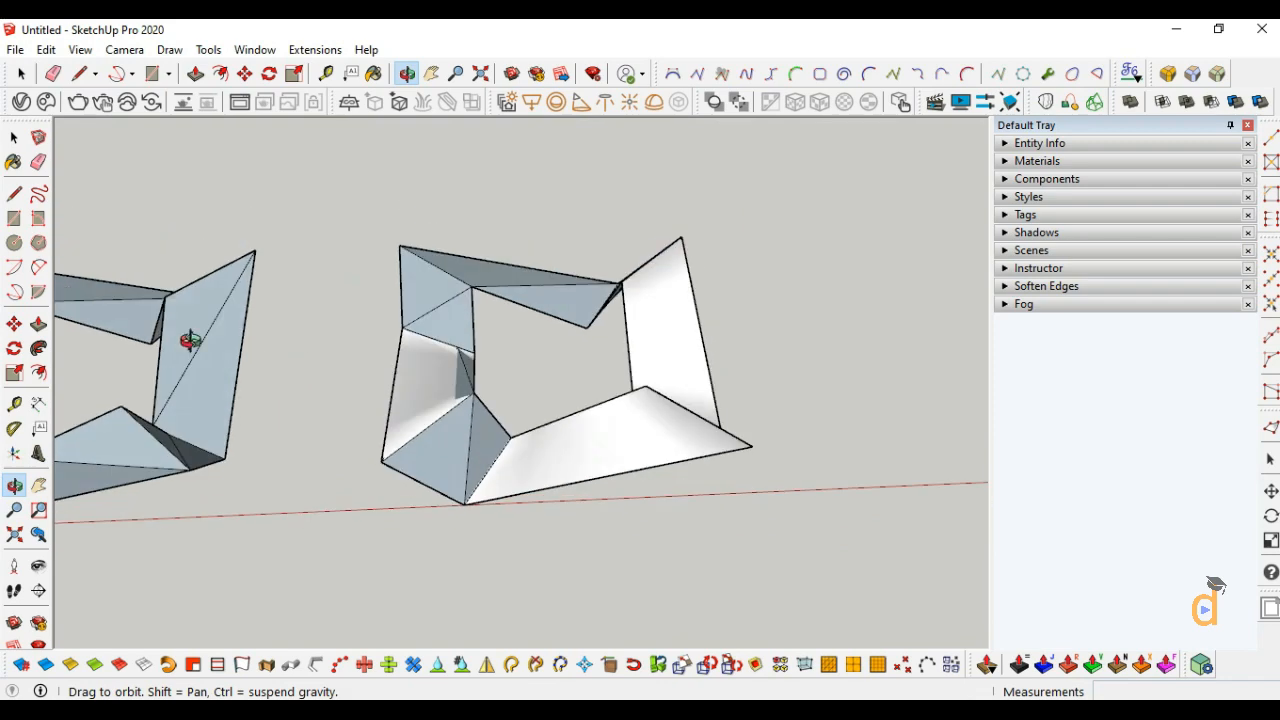
{"action": "left_click", "coordinate": [16, 139]}
{"action": "left_click", "coordinate": [620, 459]}
{"action": "scroll", "coordinate": [310, 419], "scroll_direction": "down", "scroll_amount": 2}
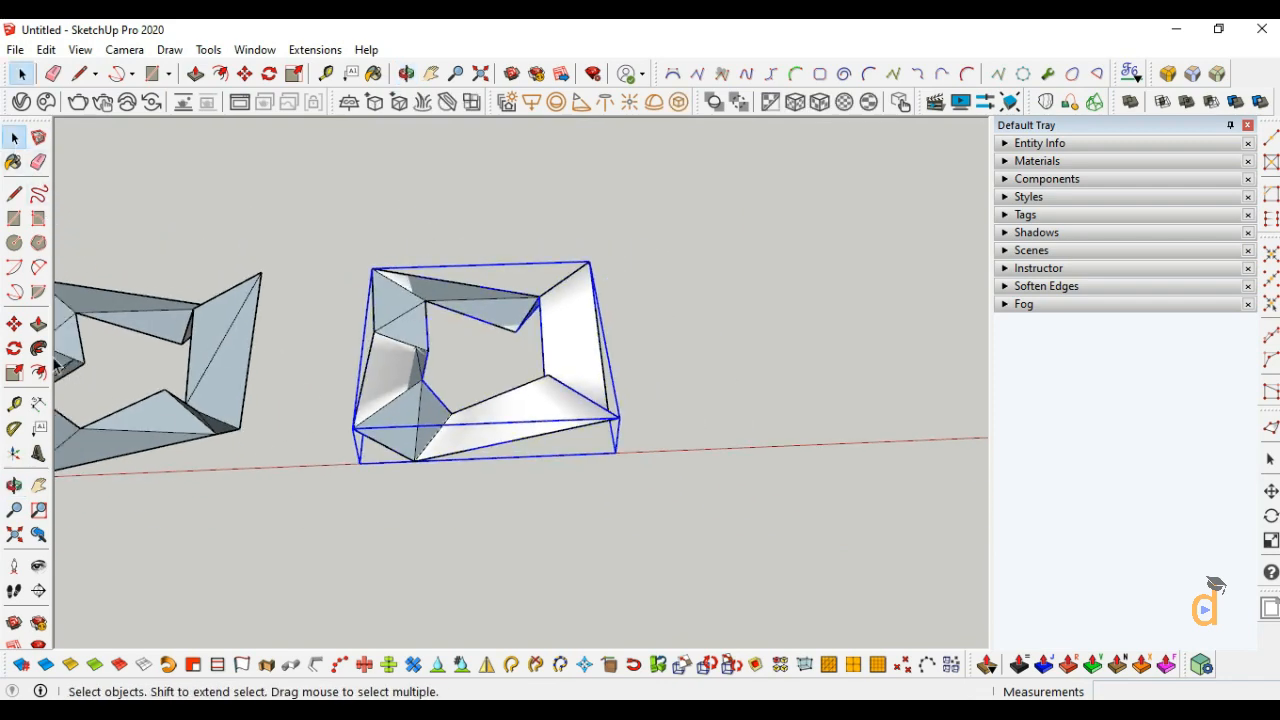
{"action": "key", "text": "m"}
{"action": "left_click", "coordinate": [409, 467]}
{"action": "key", "text": "ctrl"}
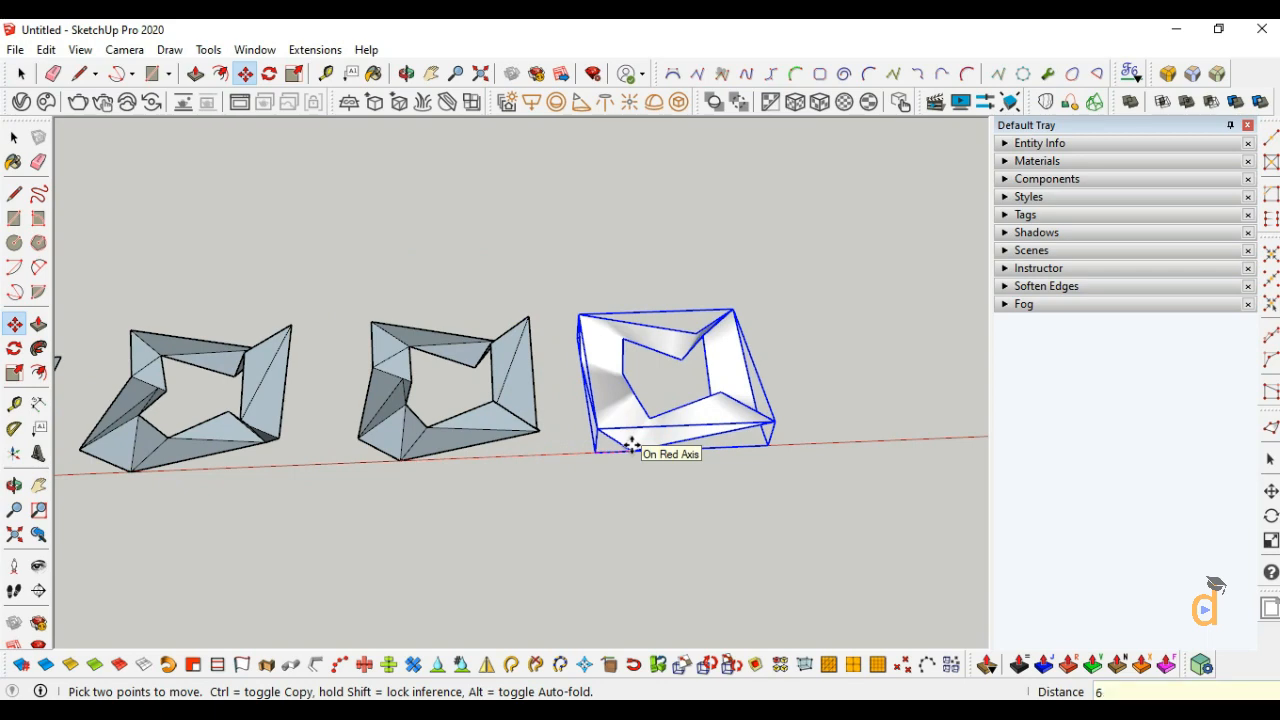
{"action": "key", "text": "Return"}
{"action": "scroll", "coordinate": [400, 477], "scroll_direction": "down", "scroll_amount": 2}
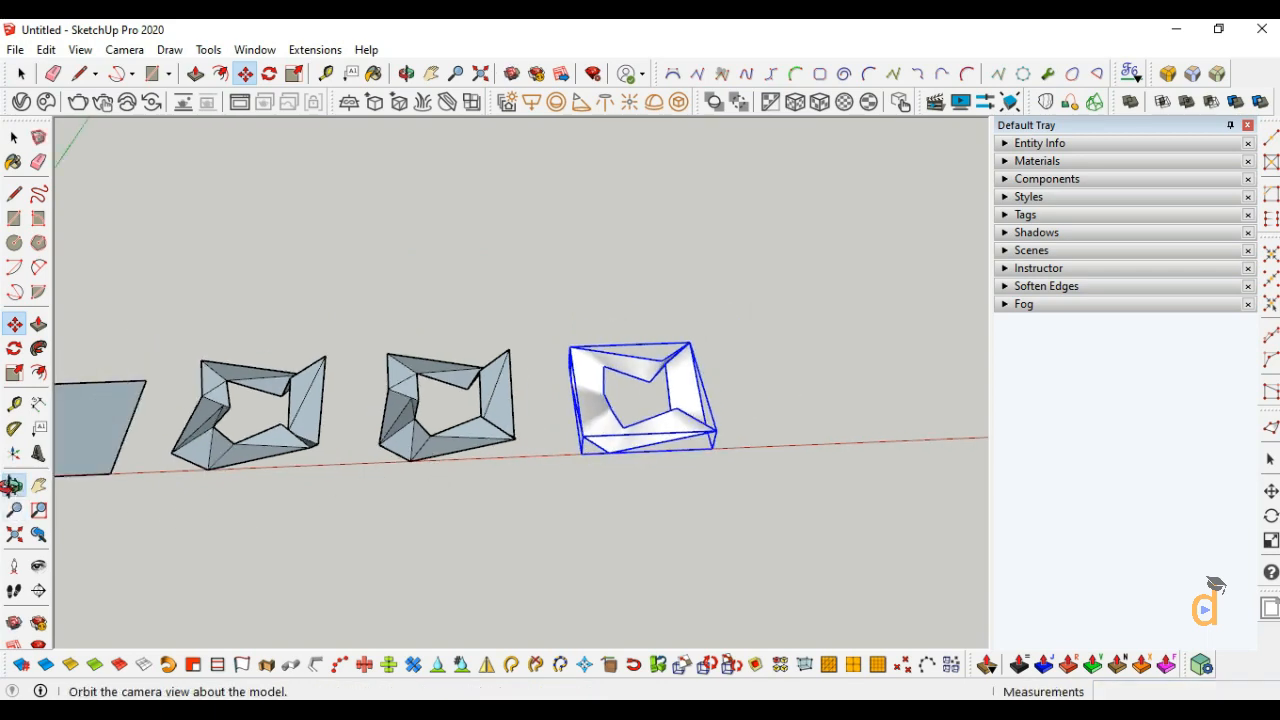
{"action": "left_click", "coordinate": [12, 485]}
{"action": "left_click_drag", "start_coordinate": [680, 466], "coordinate": [540, 352]}
{"action": "scroll", "coordinate": [642, 474], "scroll_direction": "up", "scroll_amount": 3}
{"action": "left_click", "coordinate": [14, 137]}
{"action": "left_click", "coordinate": [189, 197]}
Step: Start another Loft by Spline on the middle folded frame and pick the four diagonal edges at its upper corners
{"action": "scroll", "coordinate": [277, 370], "scroll_direction": "up", "scroll_amount": 2}
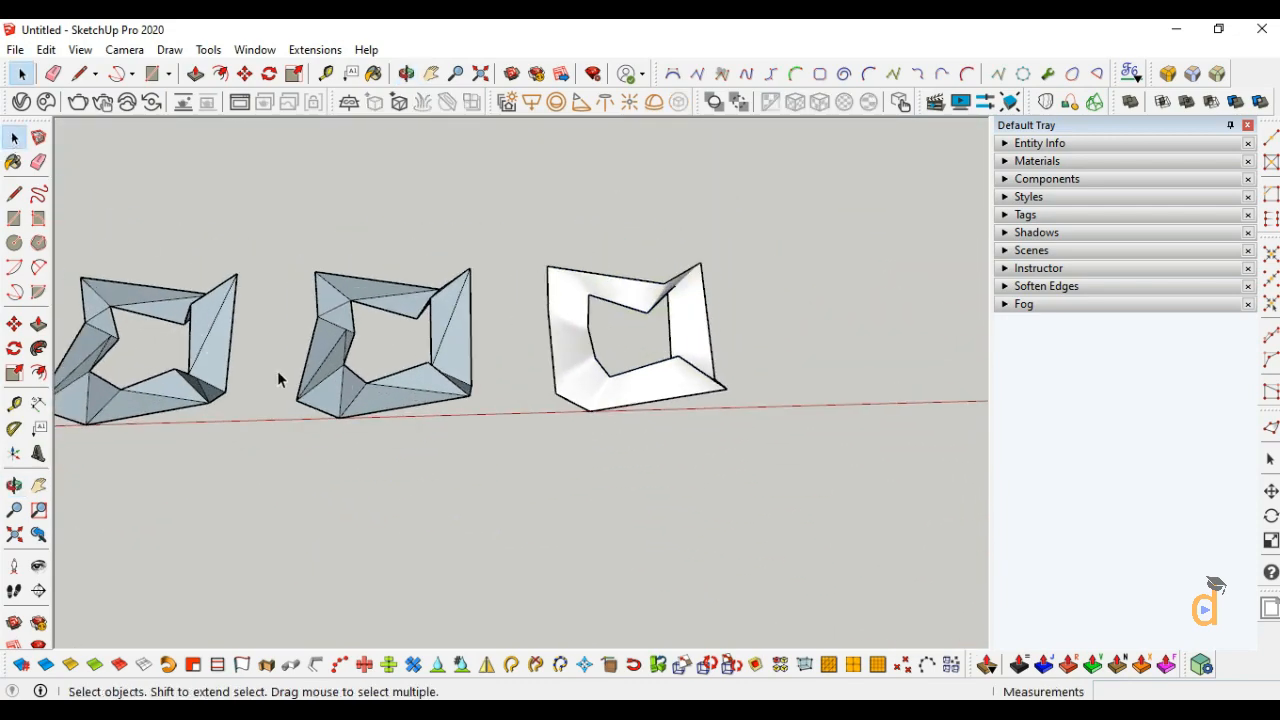
{"action": "scroll", "coordinate": [278, 378], "scroll_direction": "up", "scroll_amount": 3}
{"action": "left_click", "coordinate": [14, 484]}
{"action": "left_click_drag", "start_coordinate": [149, 423], "coordinate": [301, 448]}
{"action": "scroll", "coordinate": [289, 345], "scroll_direction": "up", "scroll_amount": 2}
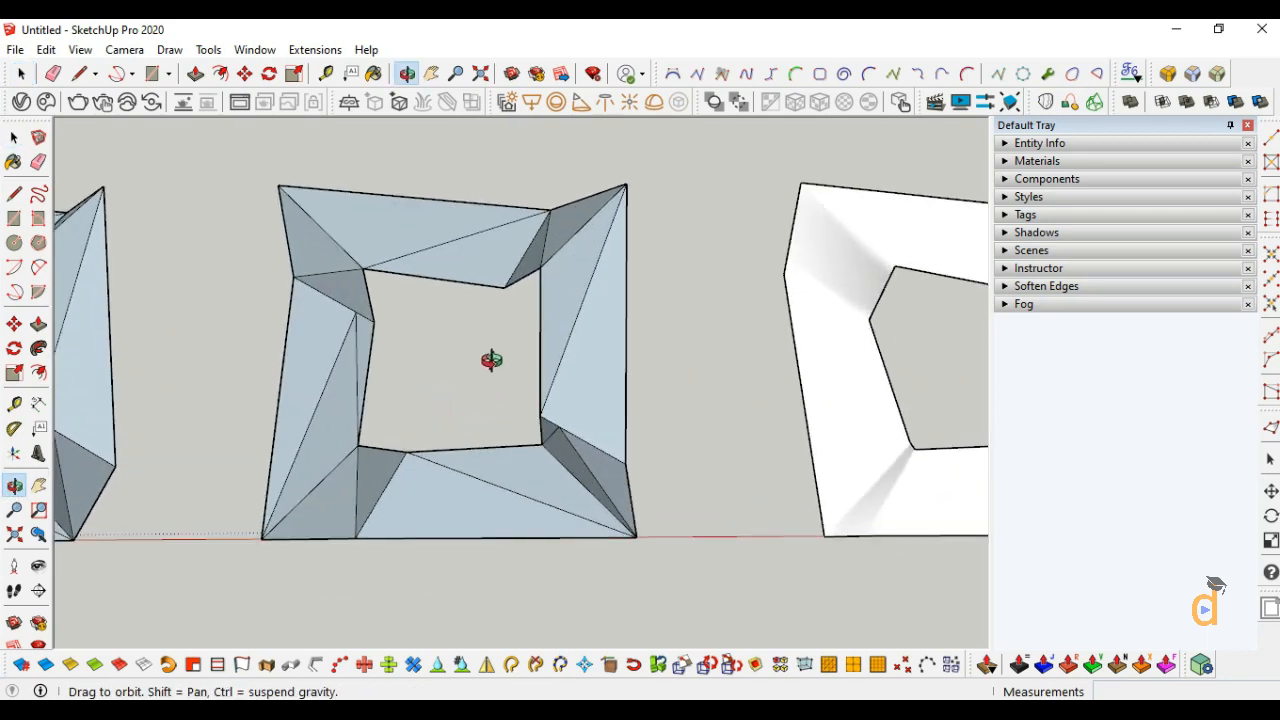
{"action": "left_click", "coordinate": [1045, 101]}
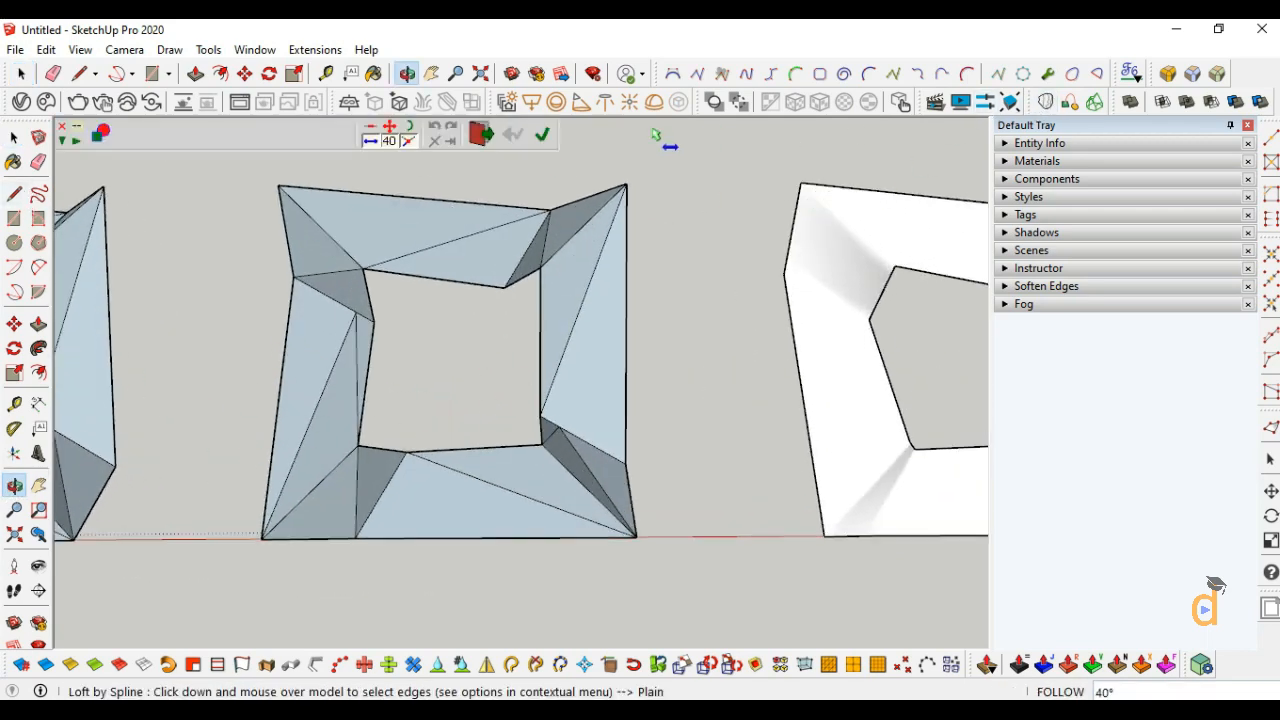
{"action": "scroll", "coordinate": [553, 227], "scroll_direction": "up", "scroll_amount": 1}
{"action": "mouse_move", "coordinate": [590, 252]}
{"action": "left_mouse_down"}
{"action": "mouse_move", "coordinate": [457, 303]}
{"action": "mouse_move", "coordinate": [291, 251]}
{"action": "mouse_move", "coordinate": [272, 268]}
{"action": "left_mouse_up"}
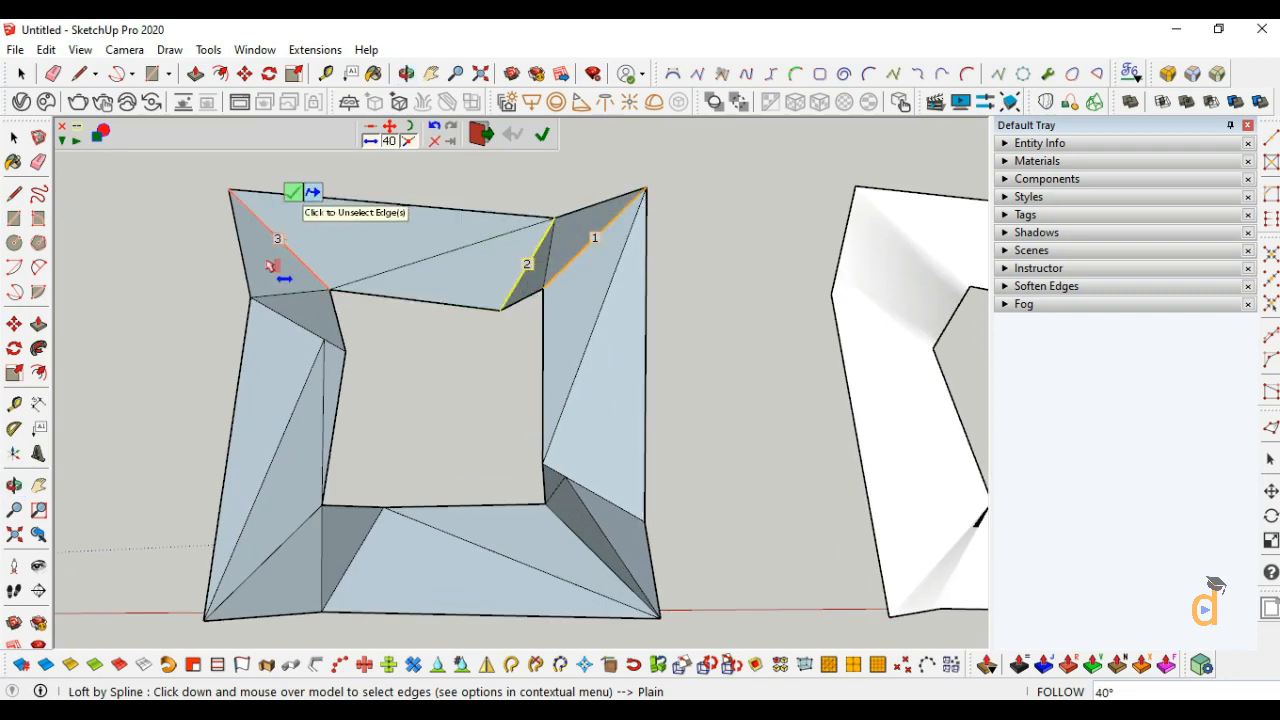
{"action": "left_click", "coordinate": [278, 316]}
Step: Pick the four diagonal edges at the middle frame's lower corners as further loft contours and validate the contours
{"action": "scroll", "coordinate": [327, 284], "scroll_direction": "down", "scroll_amount": 3}
{"action": "scroll", "coordinate": [281, 492], "scroll_direction": "up", "scroll_amount": 3}
{"action": "left_click", "coordinate": [281, 492]}
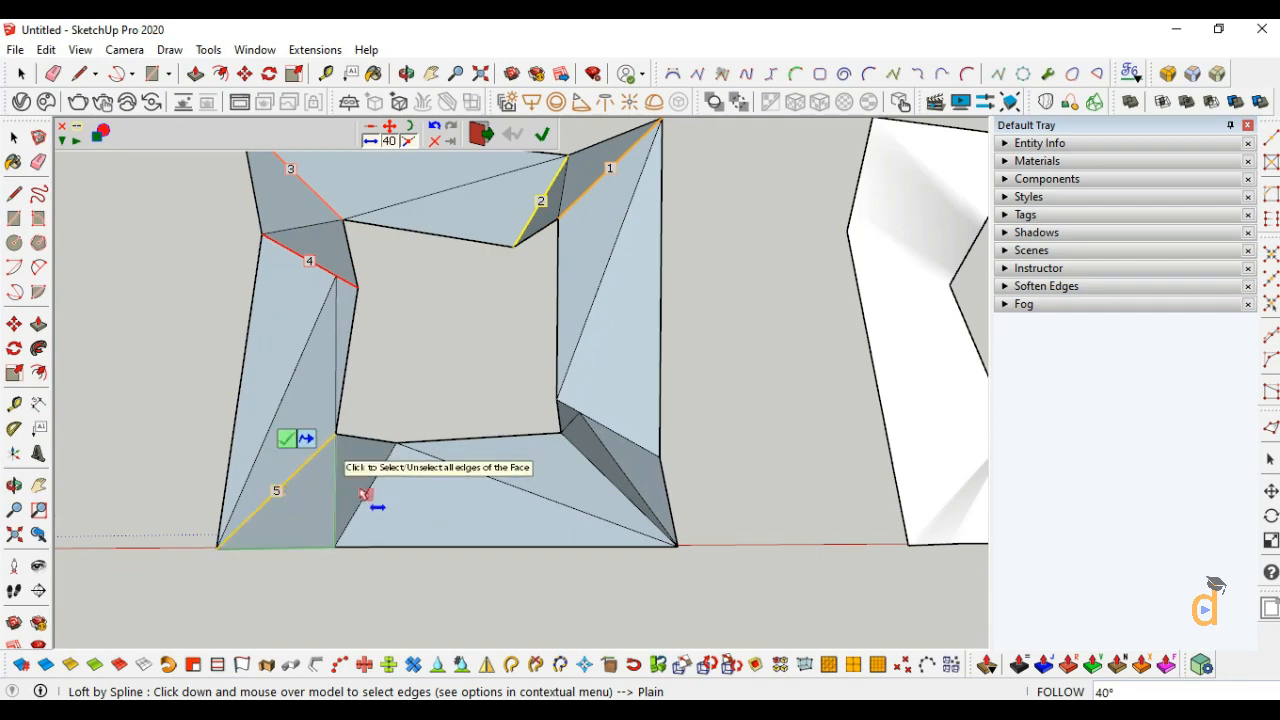
{"action": "left_click", "coordinate": [371, 491]}
{"action": "scroll", "coordinate": [537, 522], "scroll_direction": "down", "scroll_amount": 3}
{"action": "scroll", "coordinate": [560, 495], "scroll_direction": "up", "scroll_amount": 3}
{"action": "left_click", "coordinate": [556, 486]}
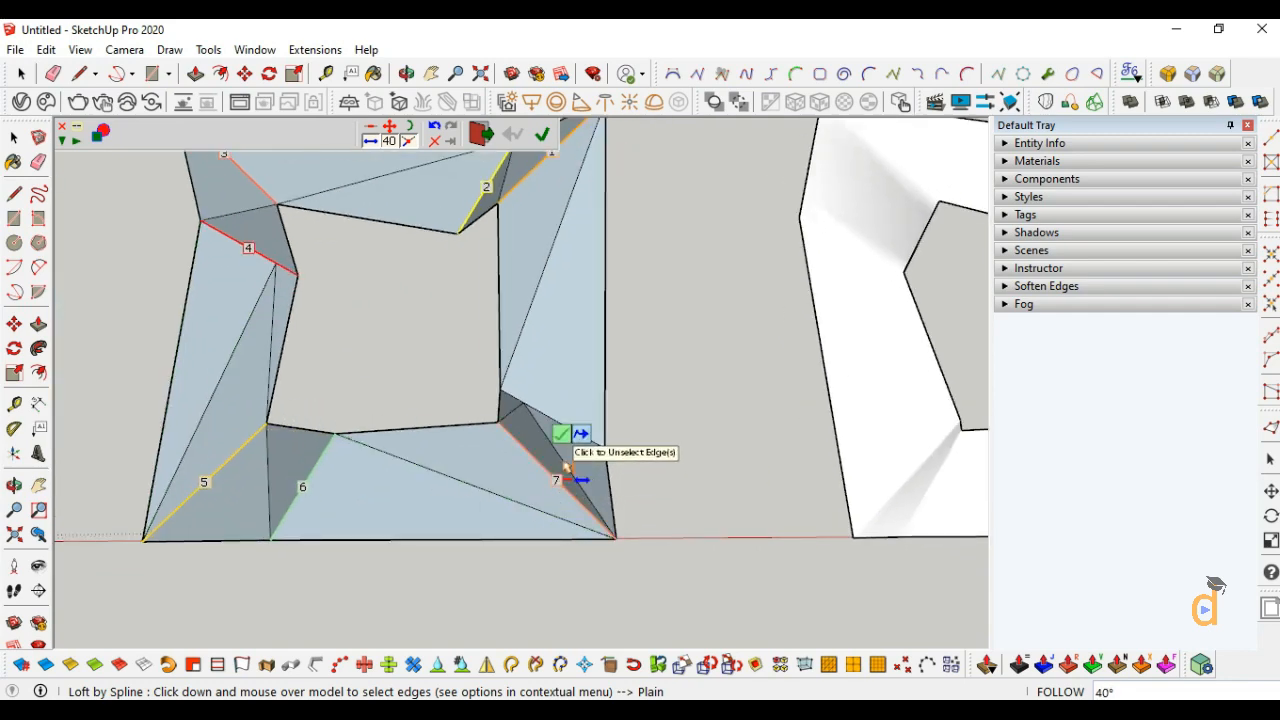
{"action": "scroll", "coordinate": [560, 400], "scroll_direction": "up", "scroll_amount": 2}
{"action": "left_click", "coordinate": [604, 459]}
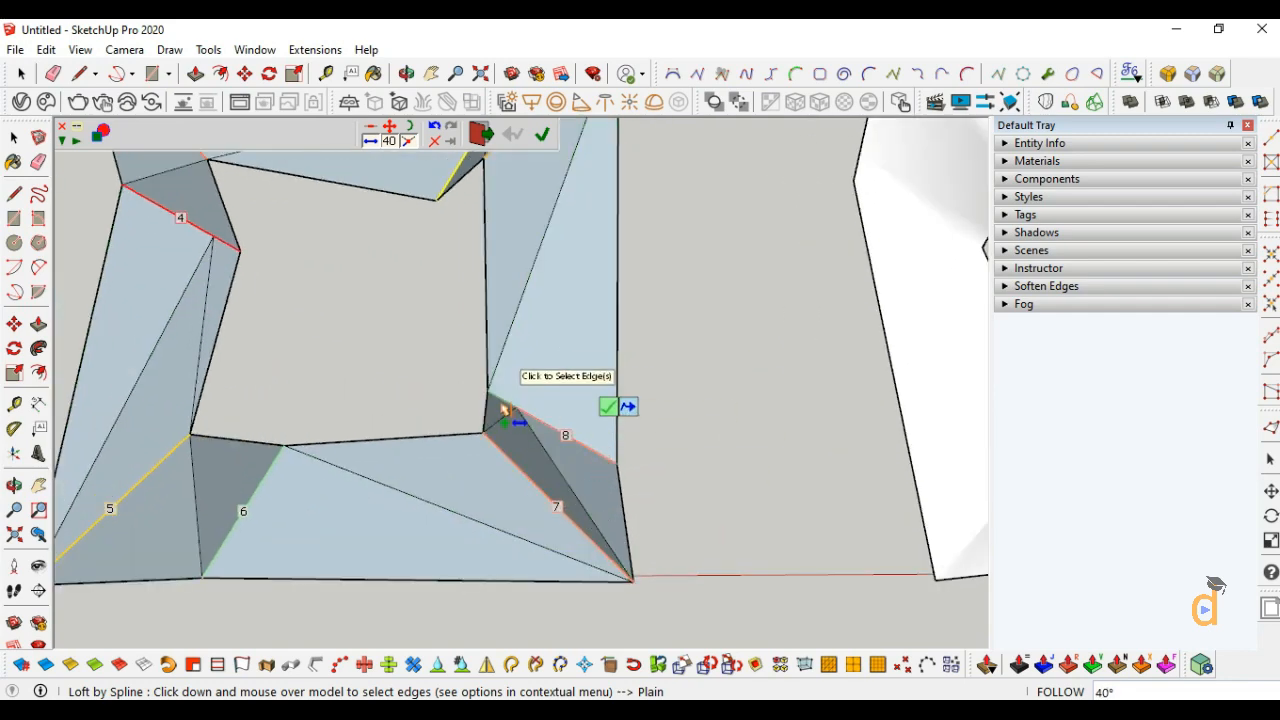
{"action": "scroll", "coordinate": [352, 388], "scroll_direction": "down", "scroll_amount": 3}
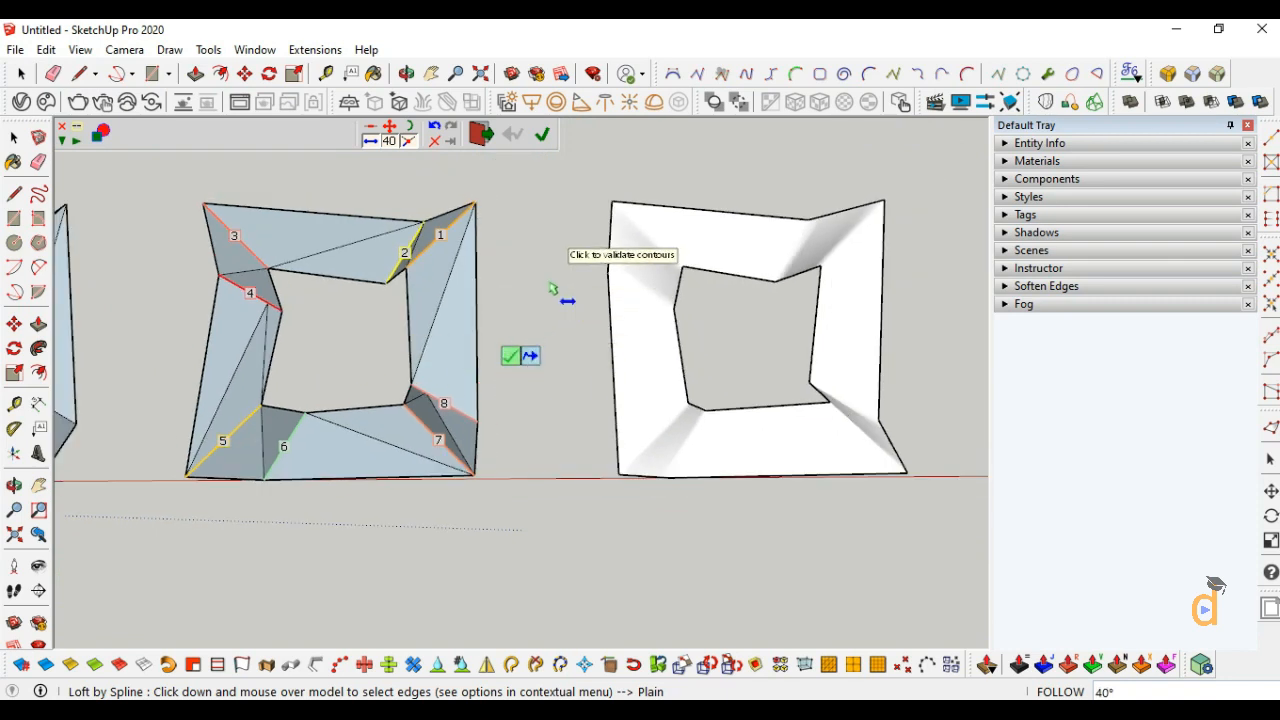
{"action": "left_click", "coordinate": [551, 288]}
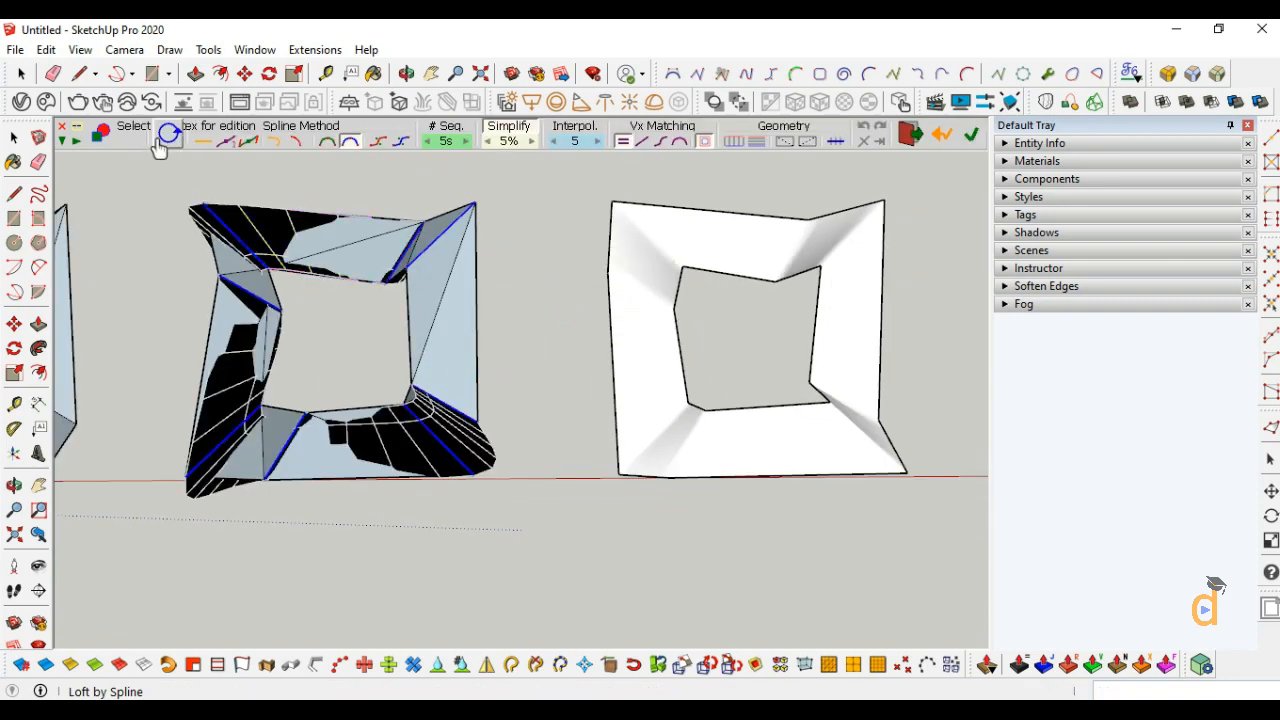
Step: Close the second loft into a loop using a global spline with 30 segments and generate the surface
{"action": "left_click", "coordinate": [170, 135]}
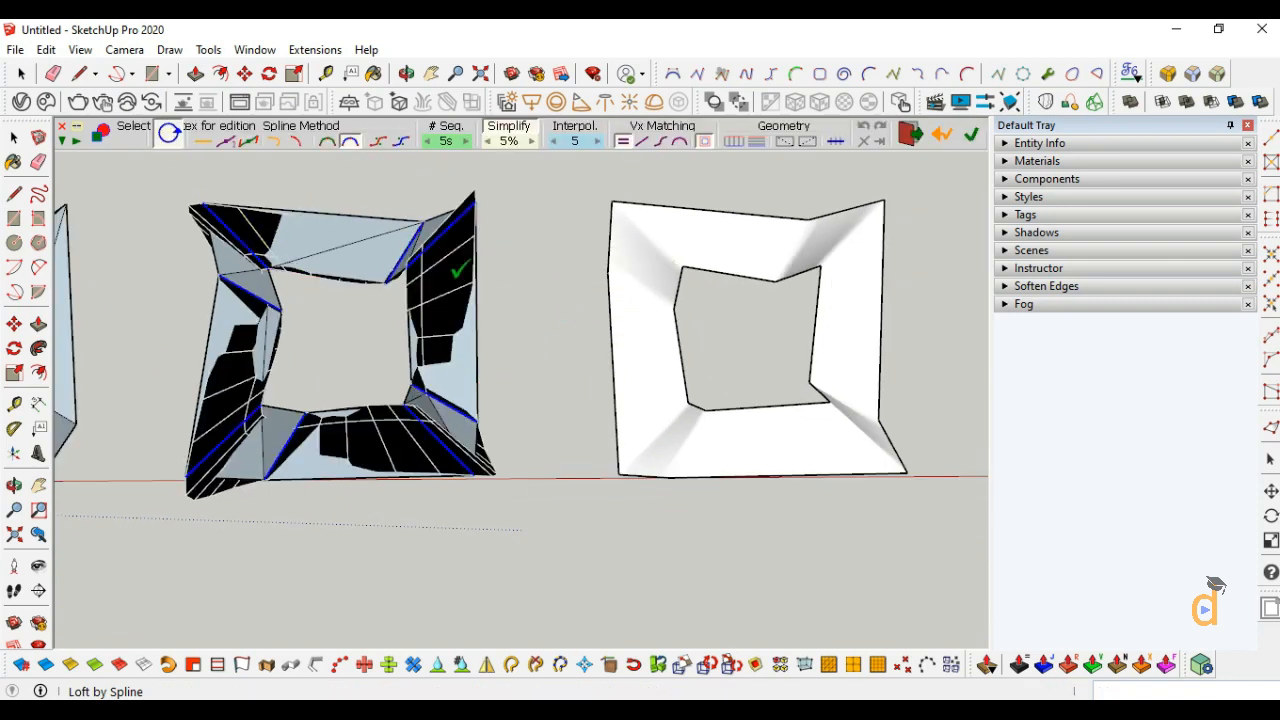
{"action": "left_click", "coordinate": [402, 143]}
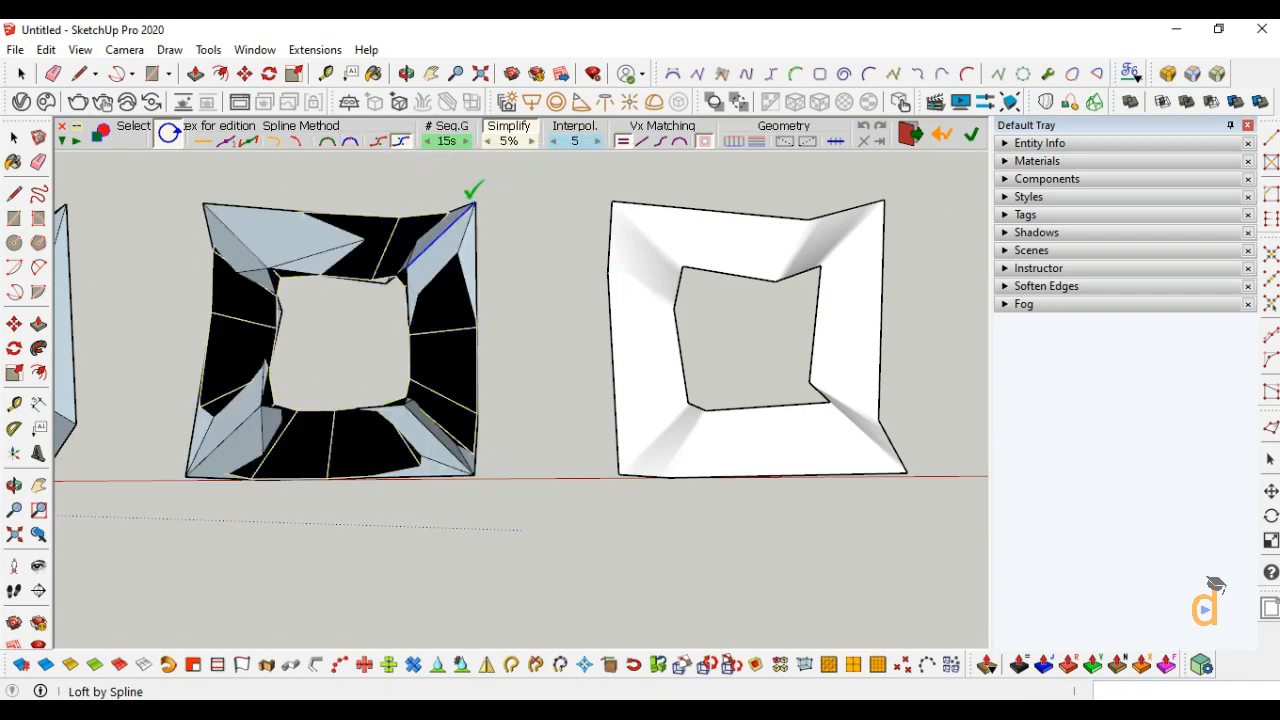
{"action": "left_click", "coordinate": [446, 142]}
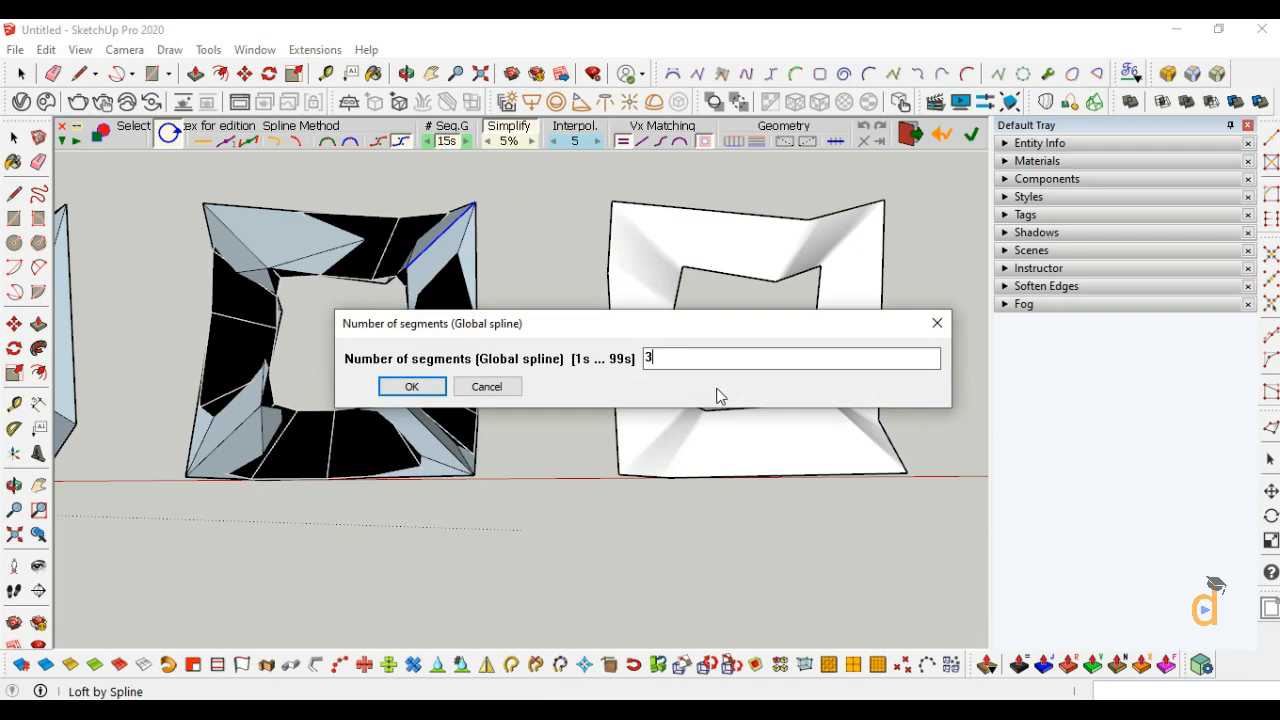
{"action": "type", "text": "30"}
{"action": "left_click", "coordinate": [412, 387]}
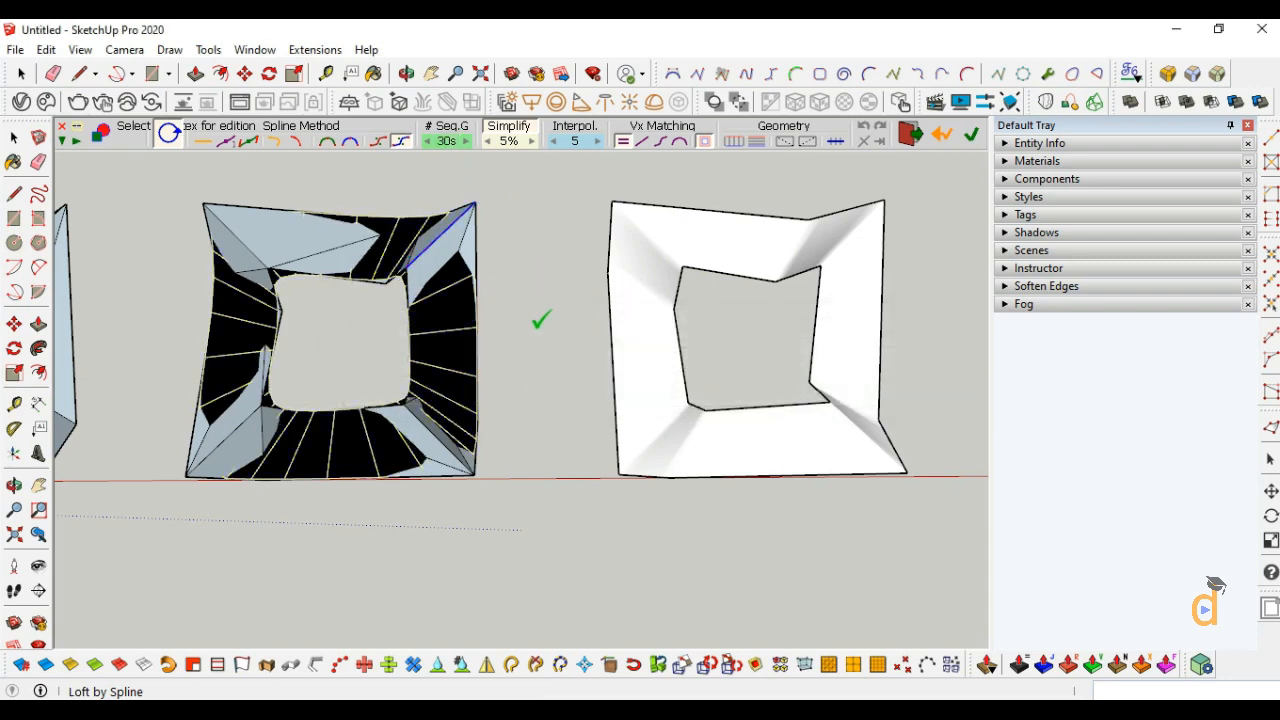
{"action": "left_click", "coordinate": [541, 319]}
Step: Copy the smooth lofted group 12 m along the red axis, past the straight-edged module
{"action": "left_click", "coordinate": [14, 137]}
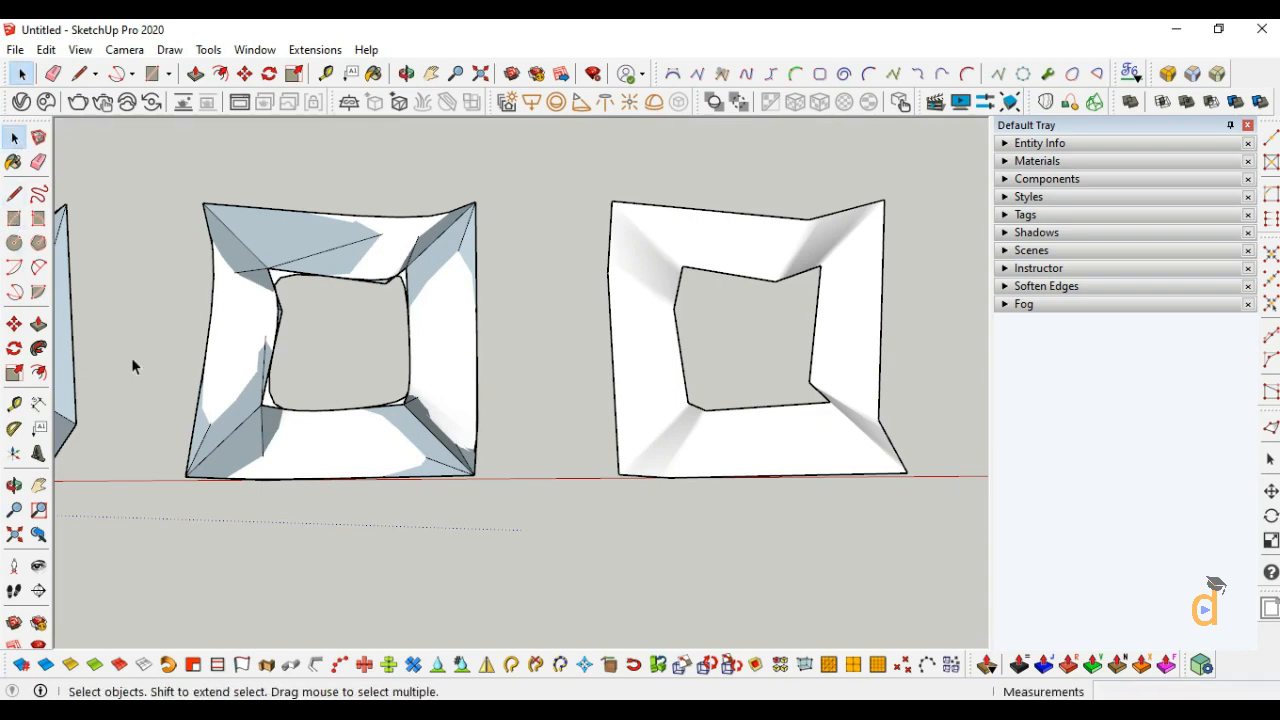
{"action": "left_click", "coordinate": [338, 465]}
{"action": "left_click", "coordinate": [14, 324]}
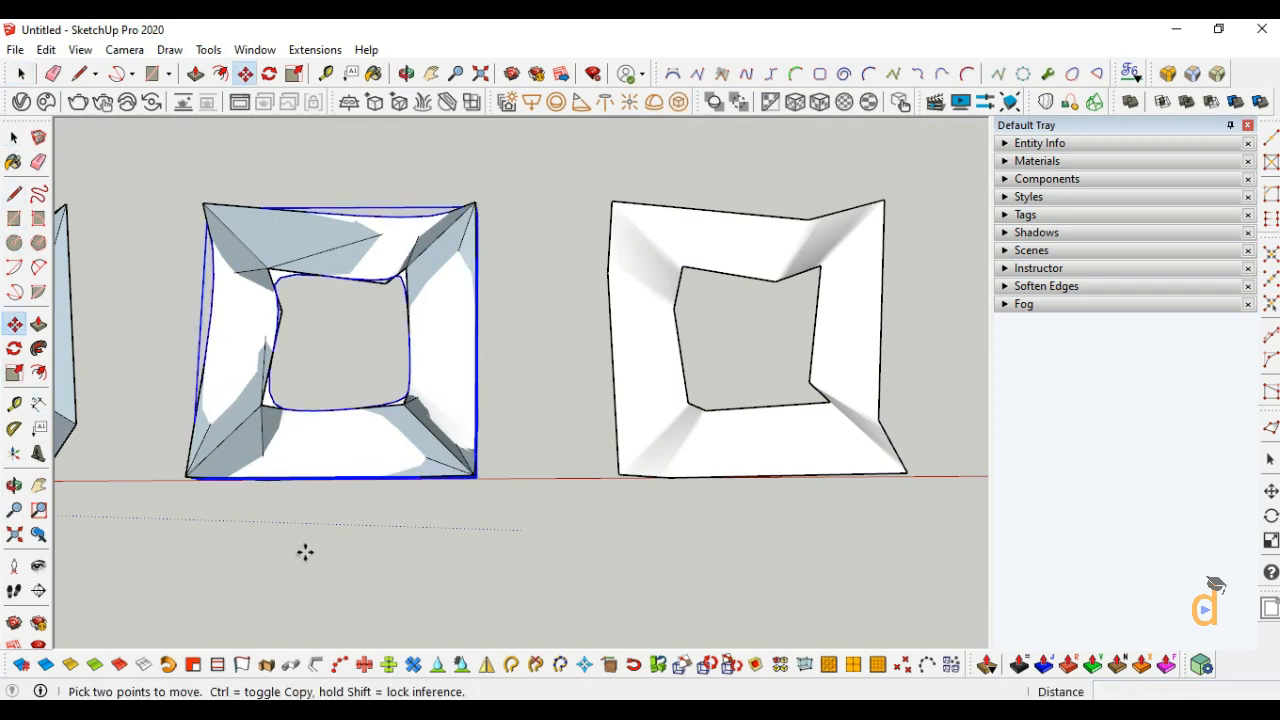
{"action": "left_click", "coordinate": [14, 485]}
{"action": "left_click_drag", "start_coordinate": [60, 460], "coordinate": [150, 380]}
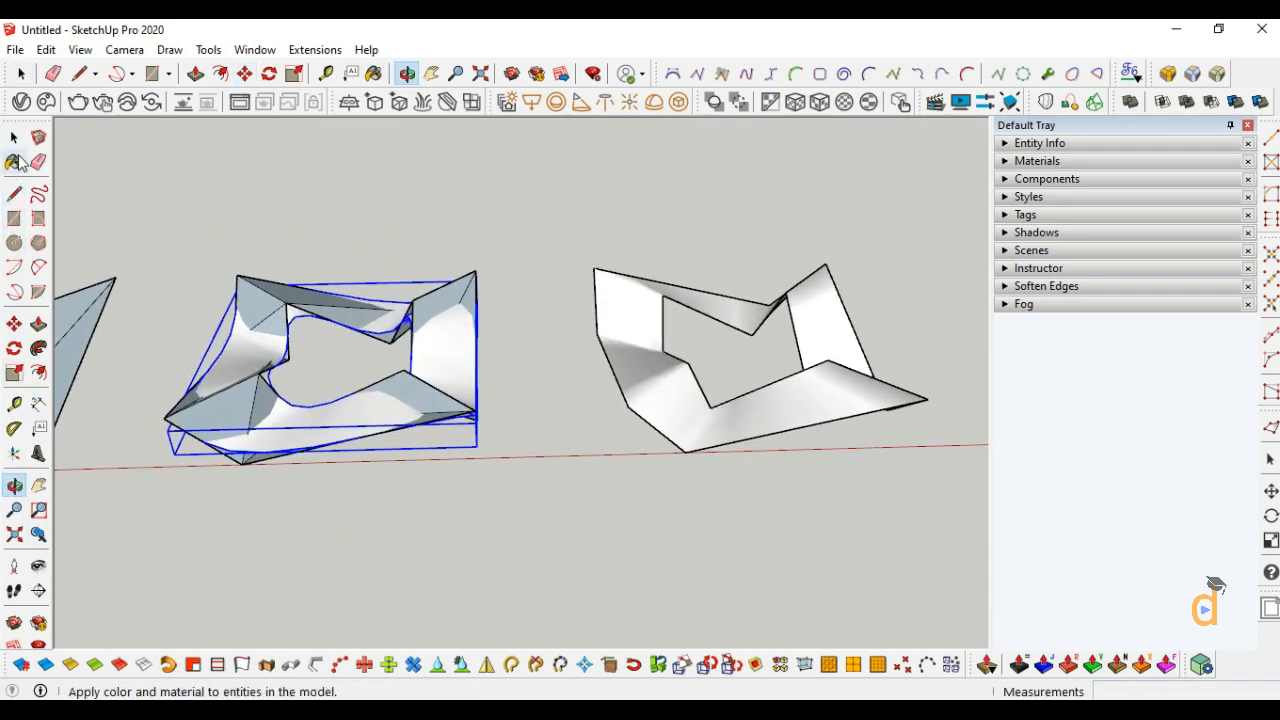
{"action": "left_click", "coordinate": [16, 145]}
{"action": "left_click", "coordinate": [165, 222]}
{"action": "left_click", "coordinate": [272, 451]}
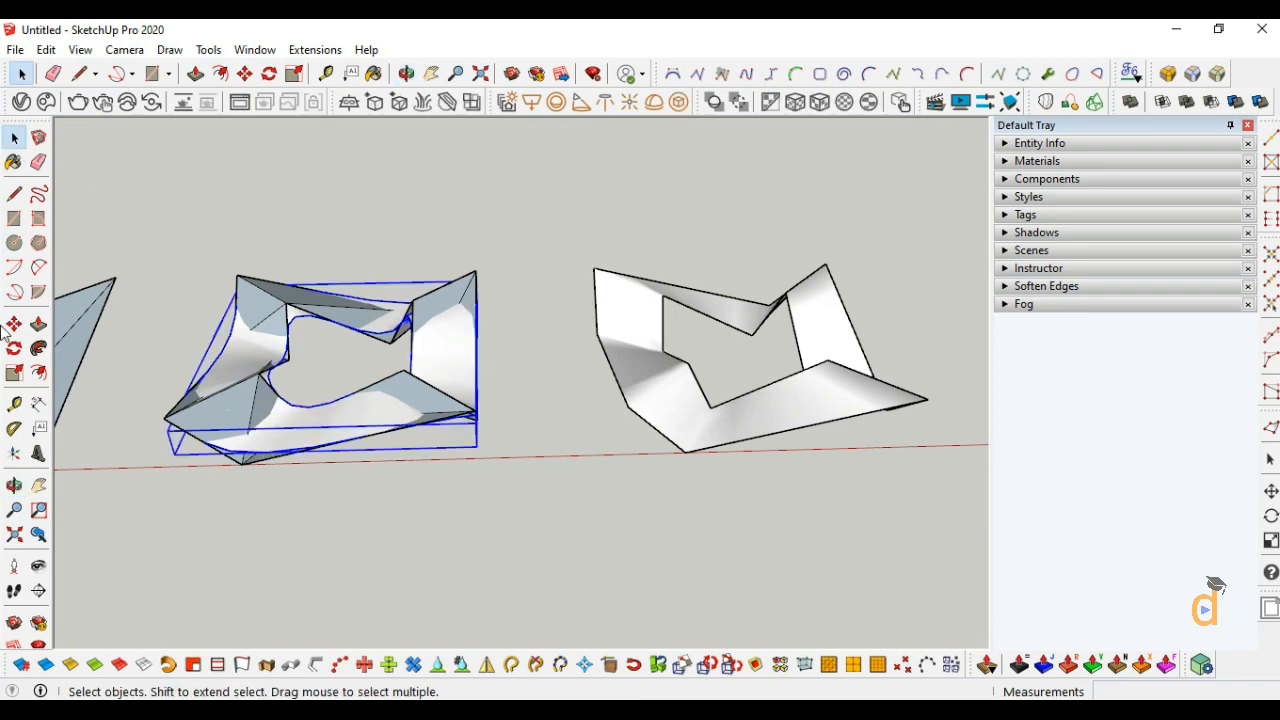
{"action": "left_click", "coordinate": [10, 326]}
{"action": "left_click", "coordinate": [242, 465]}
{"action": "key", "text": "ctrl"}
{"action": "scroll", "coordinate": [194, 449], "scroll_direction": "down", "scroll_amount": 2}
{"action": "scroll", "coordinate": [200, 452], "scroll_direction": "down", "scroll_amount": 1}
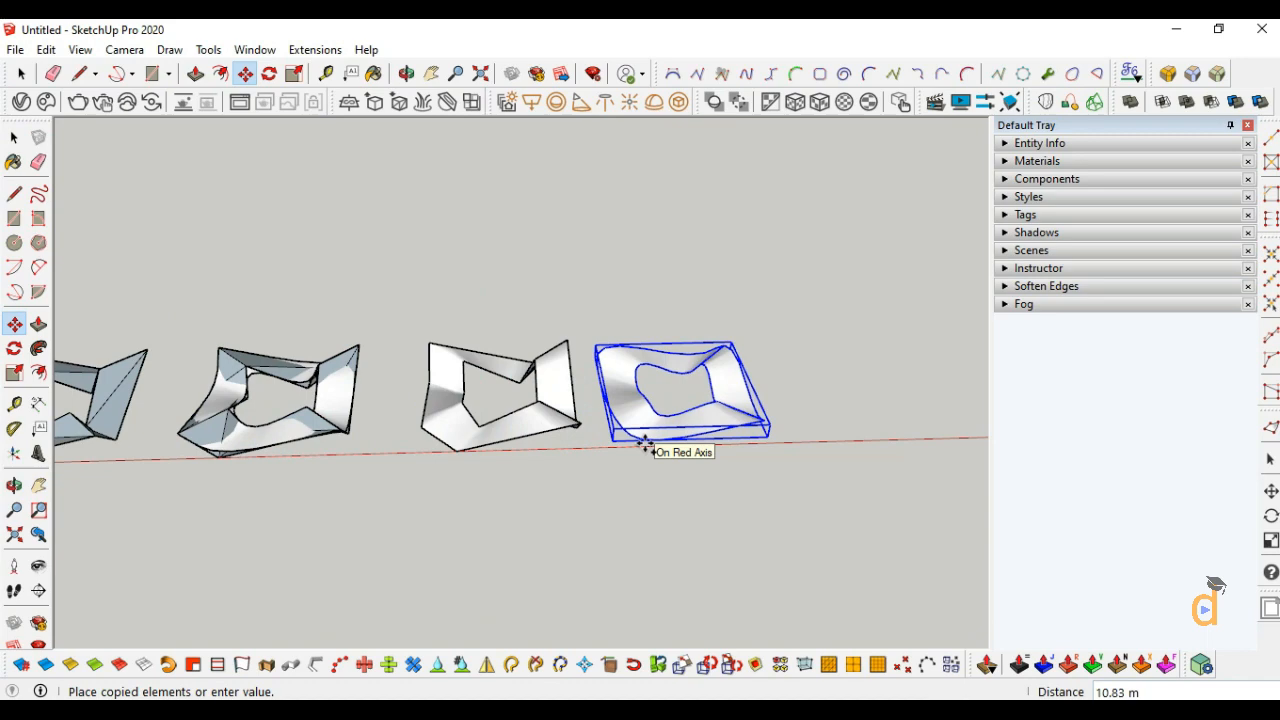
{"action": "key", "text": "Return"}
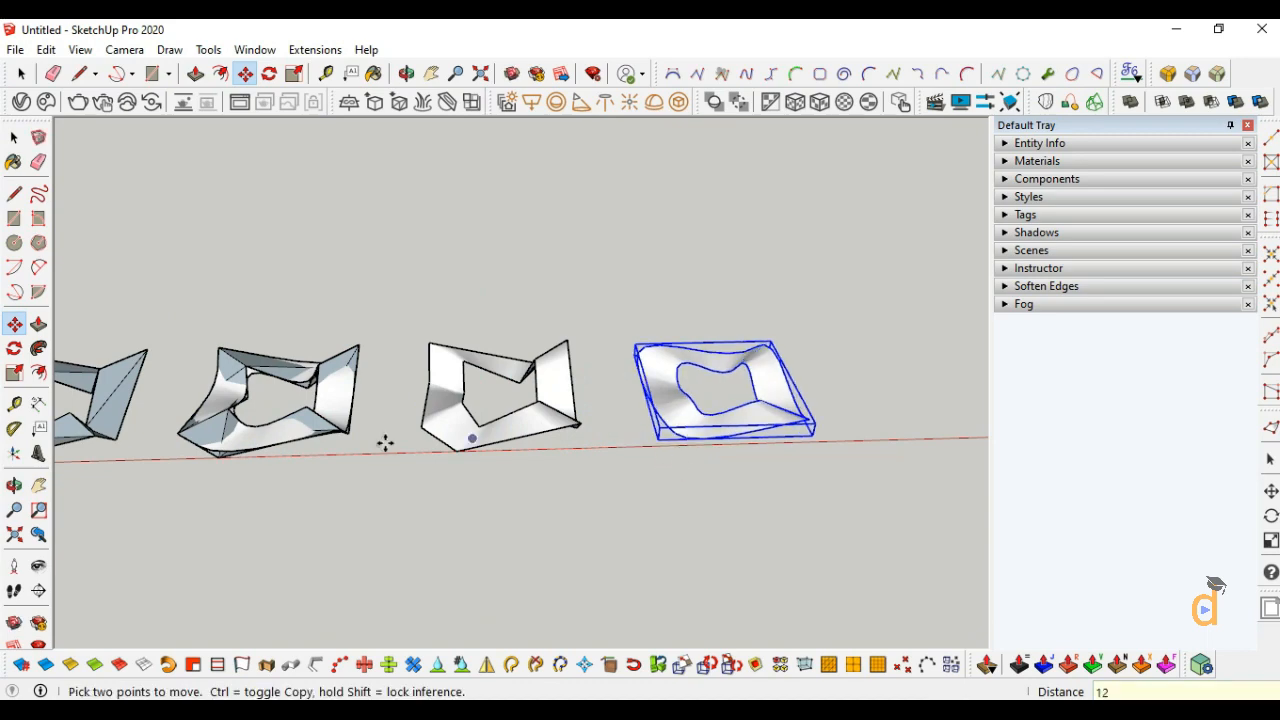
Step: Delete the original smooth loft that still overlaps the folded frame
{"action": "left_click", "coordinate": [14, 485]}
{"action": "left_click_drag", "start_coordinate": [369, 474], "coordinate": [229, 273]}
{"action": "left_click_drag", "start_coordinate": [652, 443], "coordinate": [106, 214]}
{"action": "key", "text": "space"}
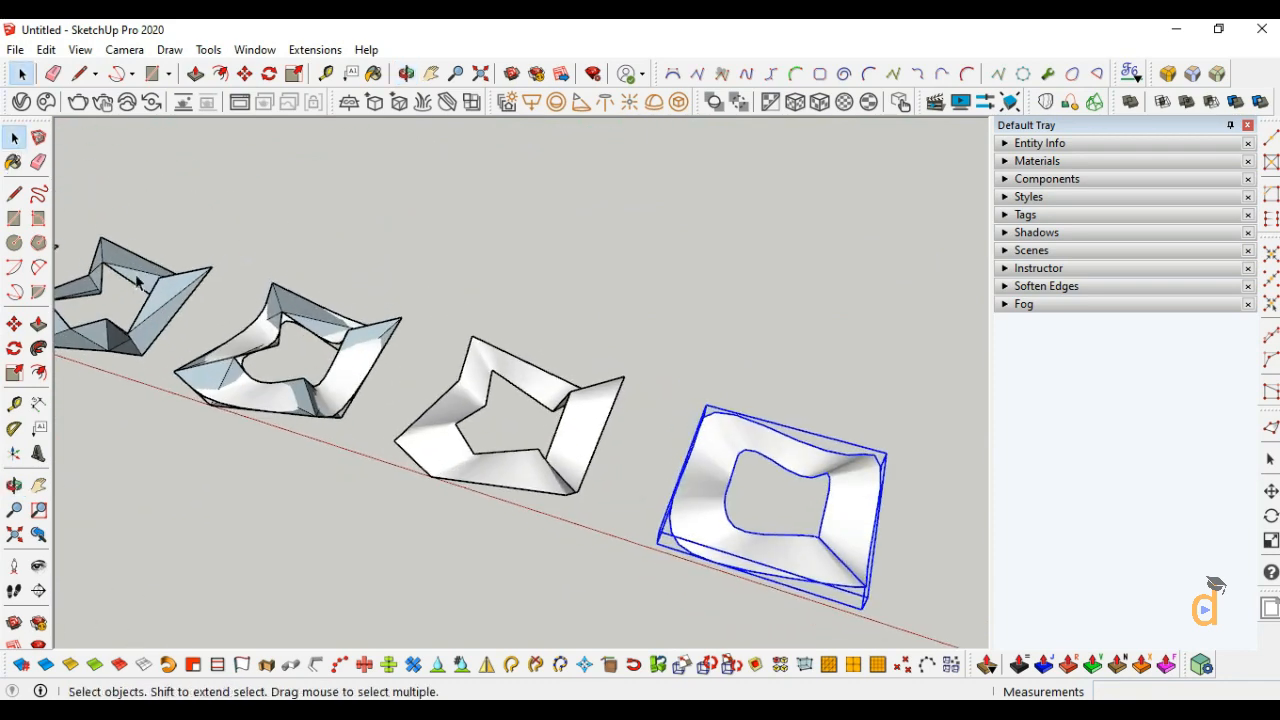
{"action": "left_click", "coordinate": [240, 392]}
{"action": "left_click", "coordinate": [247, 405]}
{"action": "scroll", "coordinate": [245, 401], "scroll_direction": "down", "scroll_amount": 4}
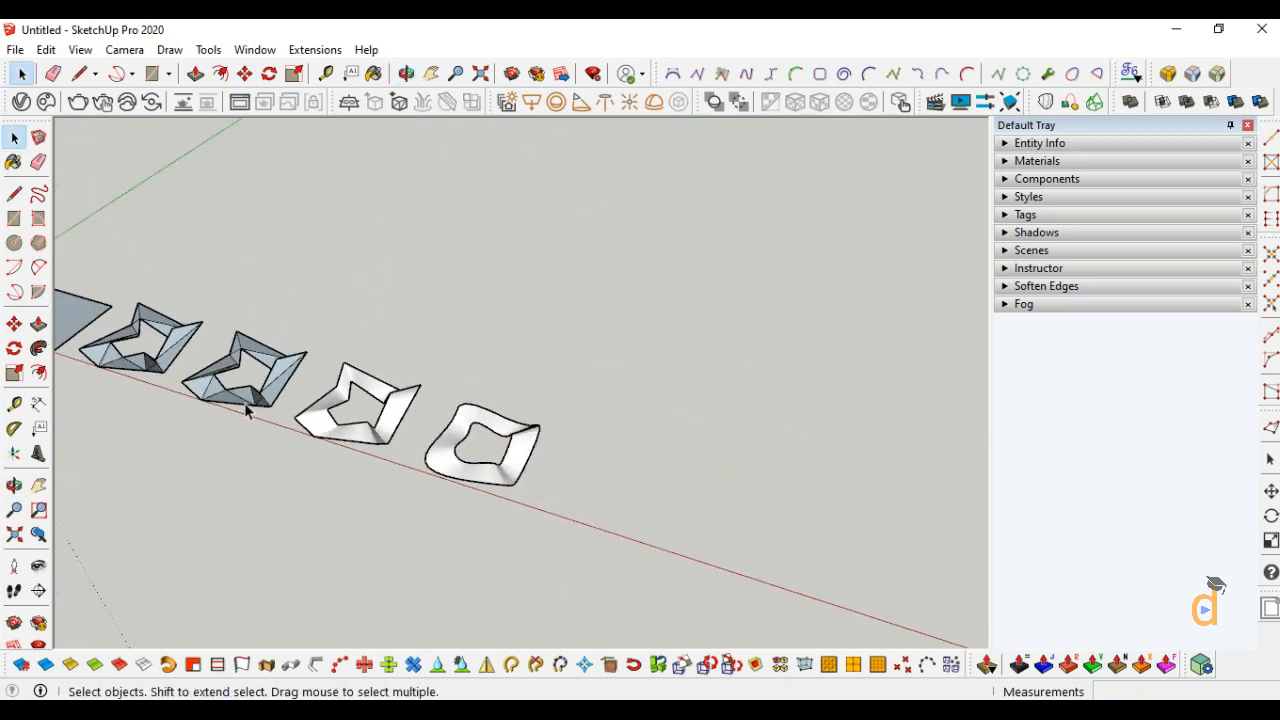
Step: Examine the smooth lofted module up close and compare it with the straight-edged version beside it
{"action": "scroll", "coordinate": [475, 458], "scroll_direction": "up", "scroll_amount": 7}
{"action": "left_click", "coordinate": [15, 488]}
{"action": "left_click_drag", "start_coordinate": [480, 430], "coordinate": [541, 497]}
{"action": "left_click", "coordinate": [14, 137]}
{"action": "scroll", "coordinate": [660, 485], "scroll_direction": "down", "scroll_amount": 3}
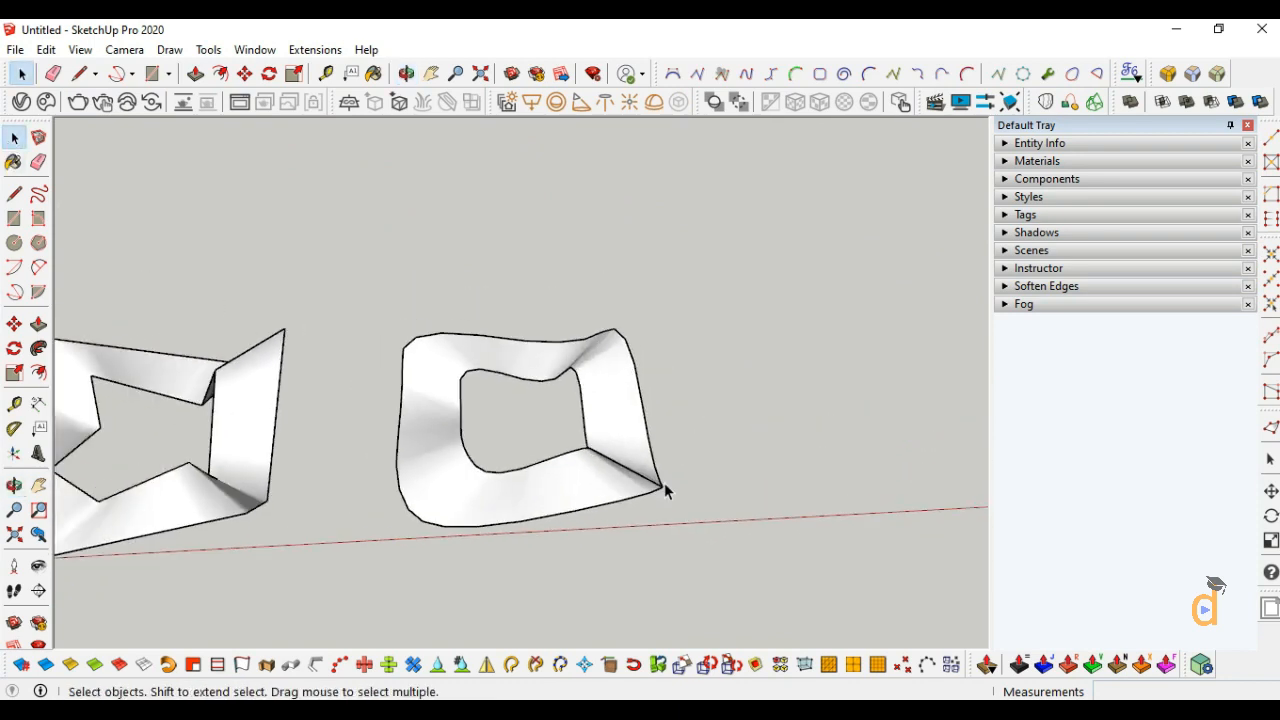
{"action": "scroll", "coordinate": [495, 436], "scroll_direction": "up", "scroll_amount": 5}
{"action": "scroll", "coordinate": [779, 358], "scroll_direction": "down", "scroll_amount": 2}
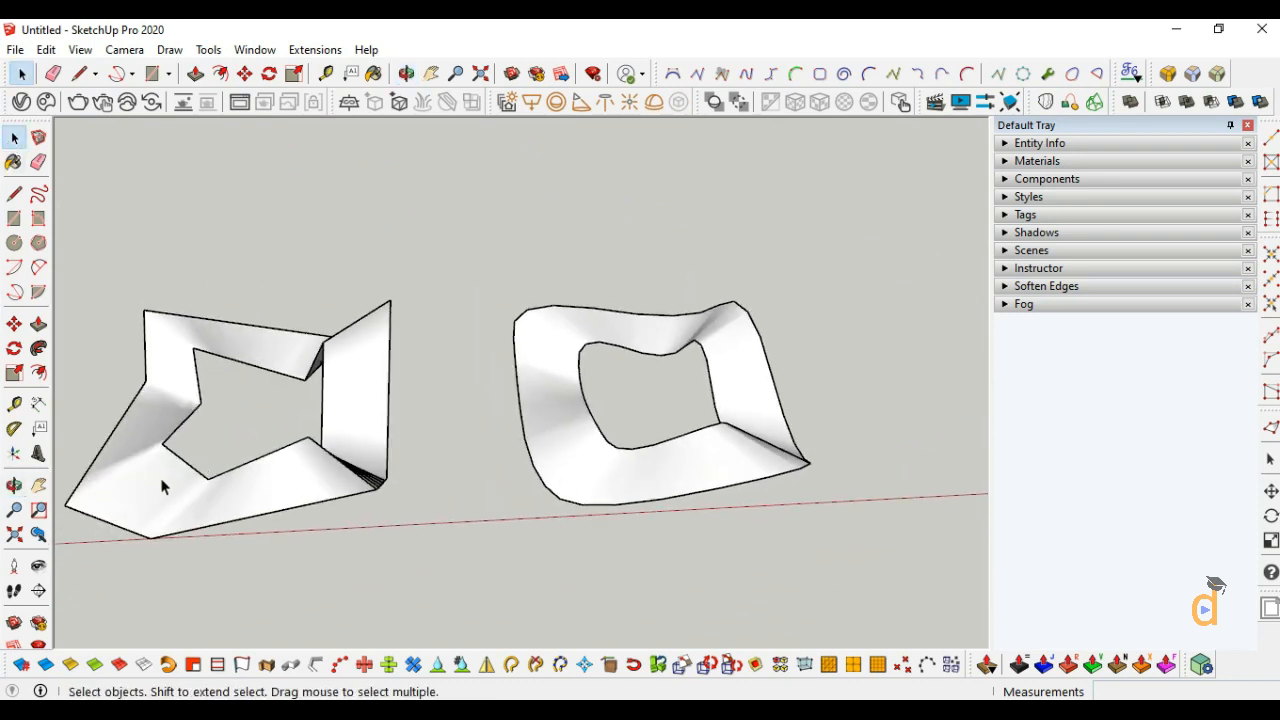
{"action": "scroll", "coordinate": [677, 414], "scroll_direction": "up", "scroll_amount": 5}
Step: Copy the smooth lofted group along the red axis to place a second smooth module beside it
{"action": "left_click", "coordinate": [516, 437]}
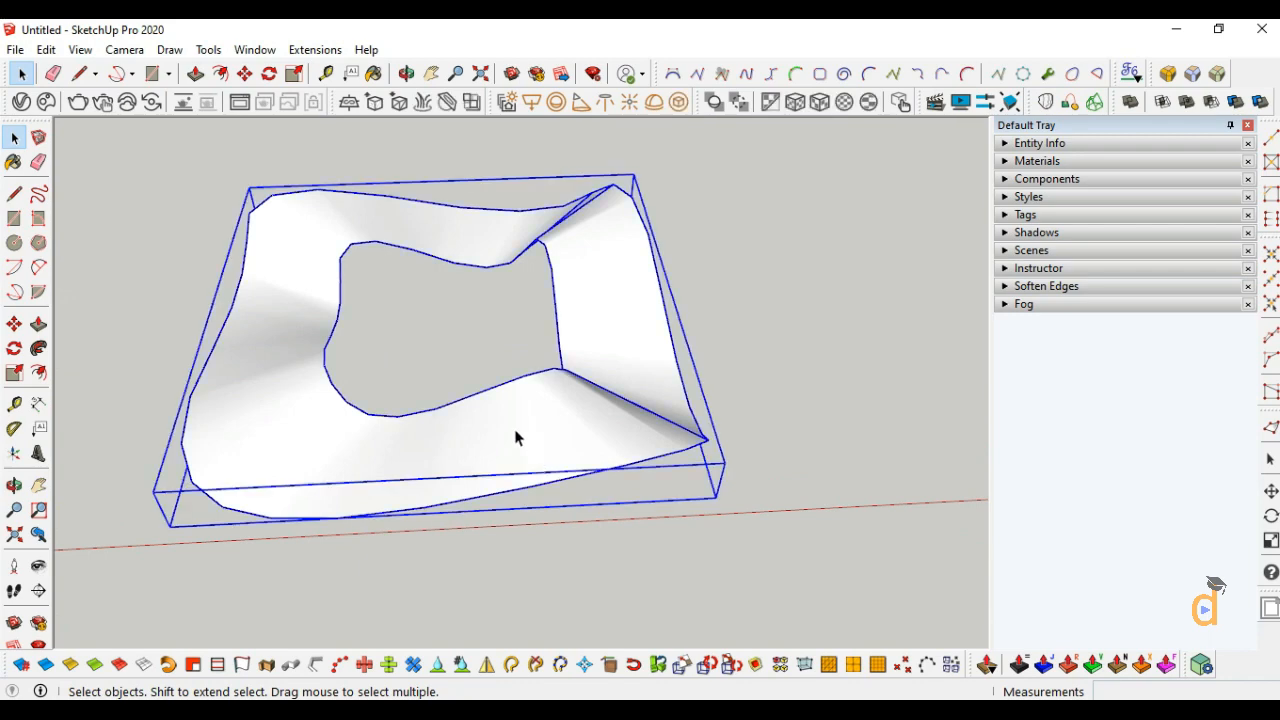
{"action": "left_click", "coordinate": [14, 324]}
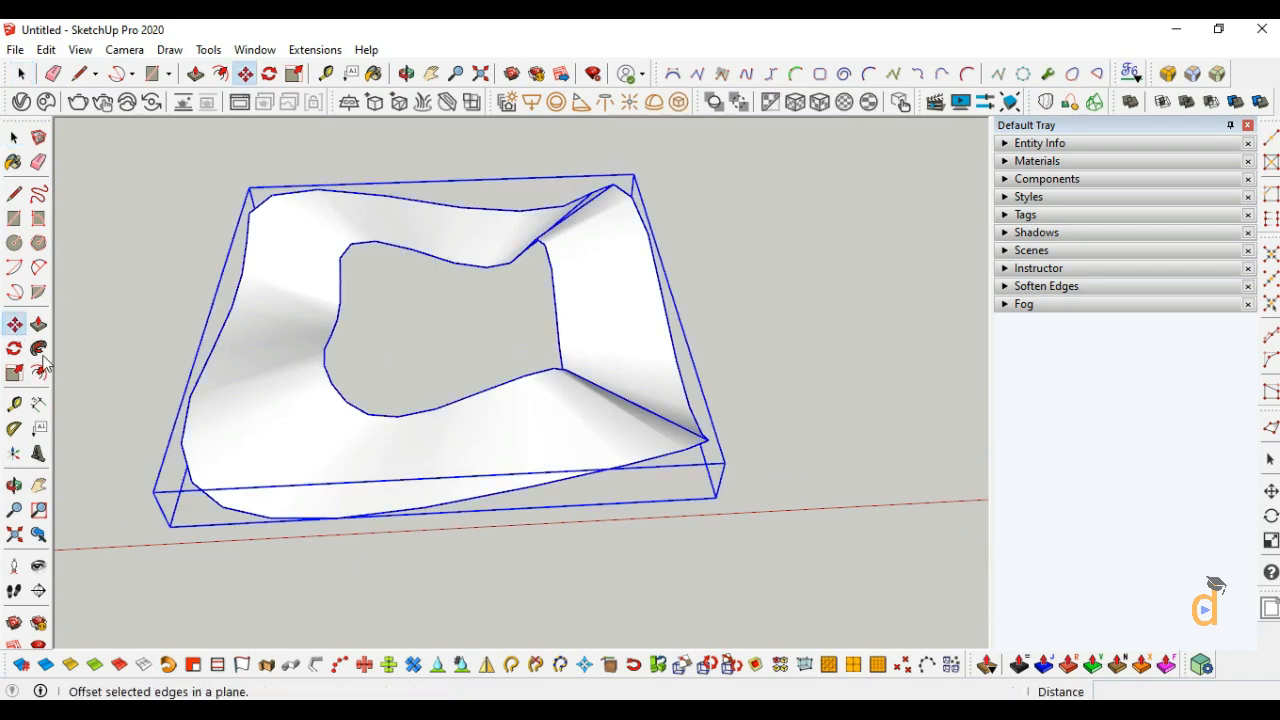
{"action": "key", "text": "ctrl"}
{"action": "left_click", "coordinate": [270, 517]}
{"action": "scroll", "coordinate": [185, 448], "scroll_direction": "down", "scroll_amount": 4}
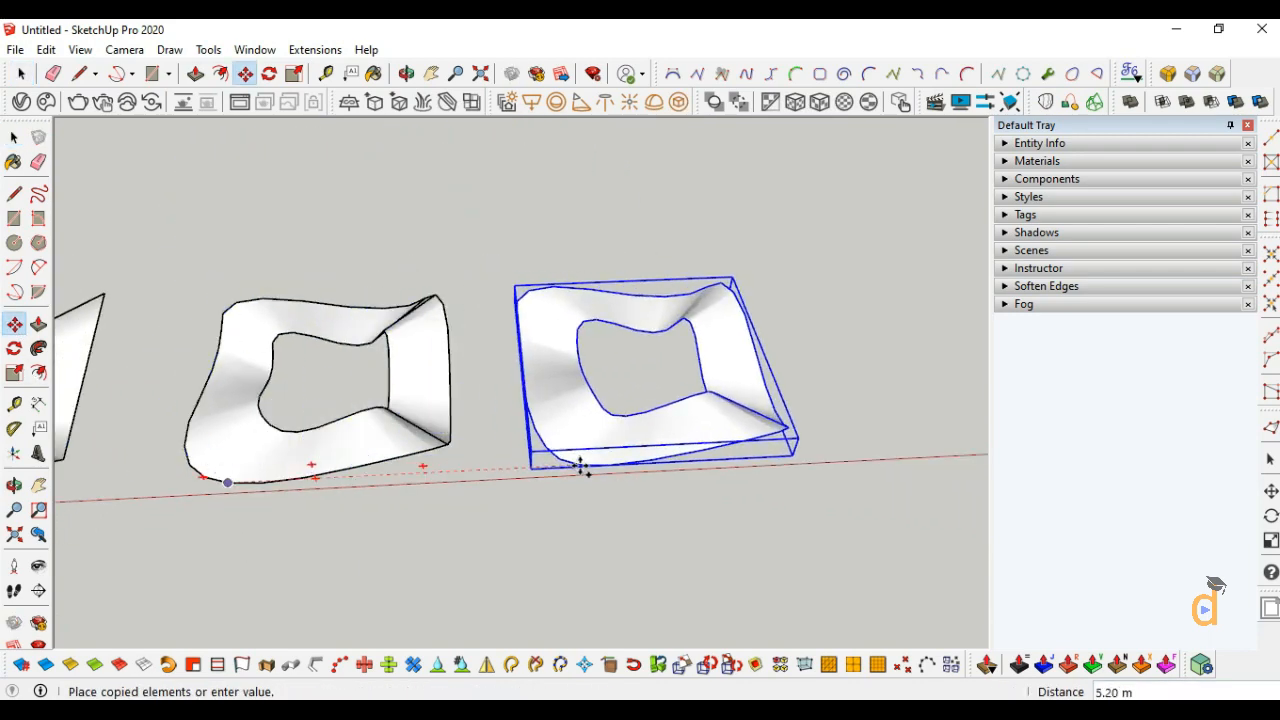
{"action": "key", "text": "Return"}
{"action": "scroll", "coordinate": [434, 434], "scroll_direction": "down", "scroll_amount": 3}
{"action": "scroll", "coordinate": [754, 380], "scroll_direction": "up", "scroll_amount": 5}
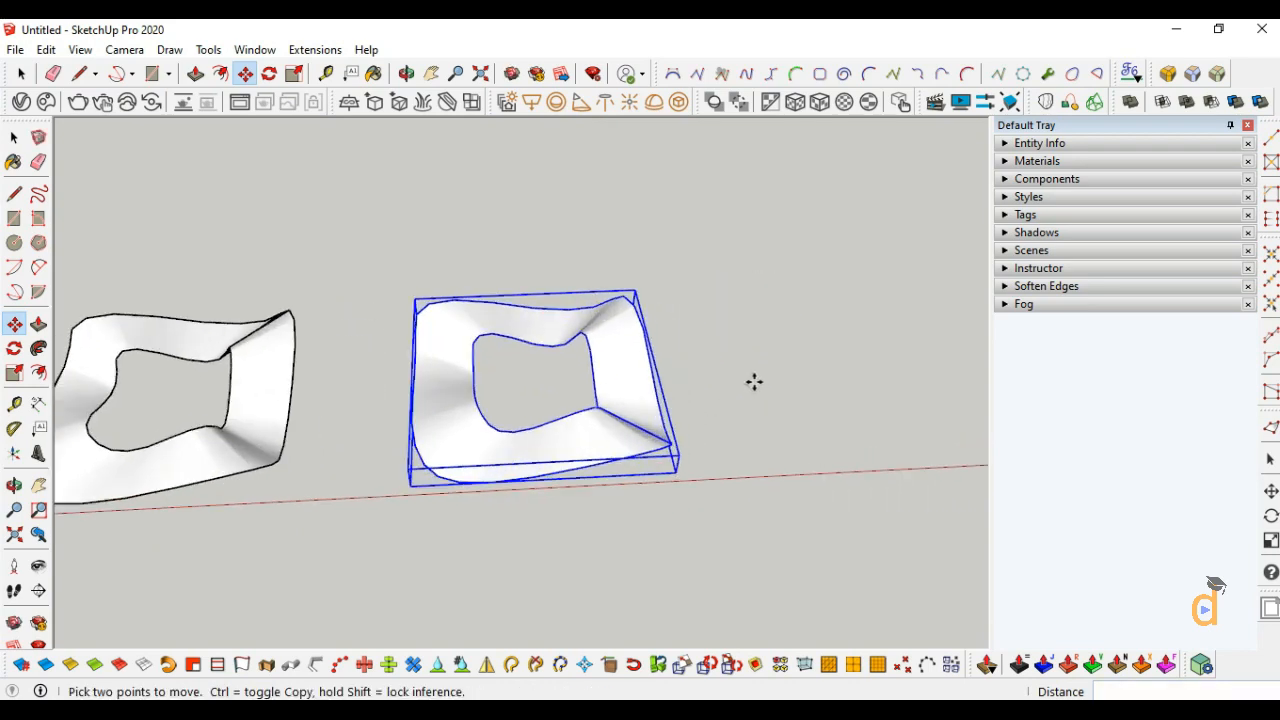
Step: Explode the copied smooth group and delete its faces, keeping only the inner and outer boundary edges
{"action": "left_click", "coordinate": [14, 138]}
{"action": "right_click", "coordinate": [490, 462]}
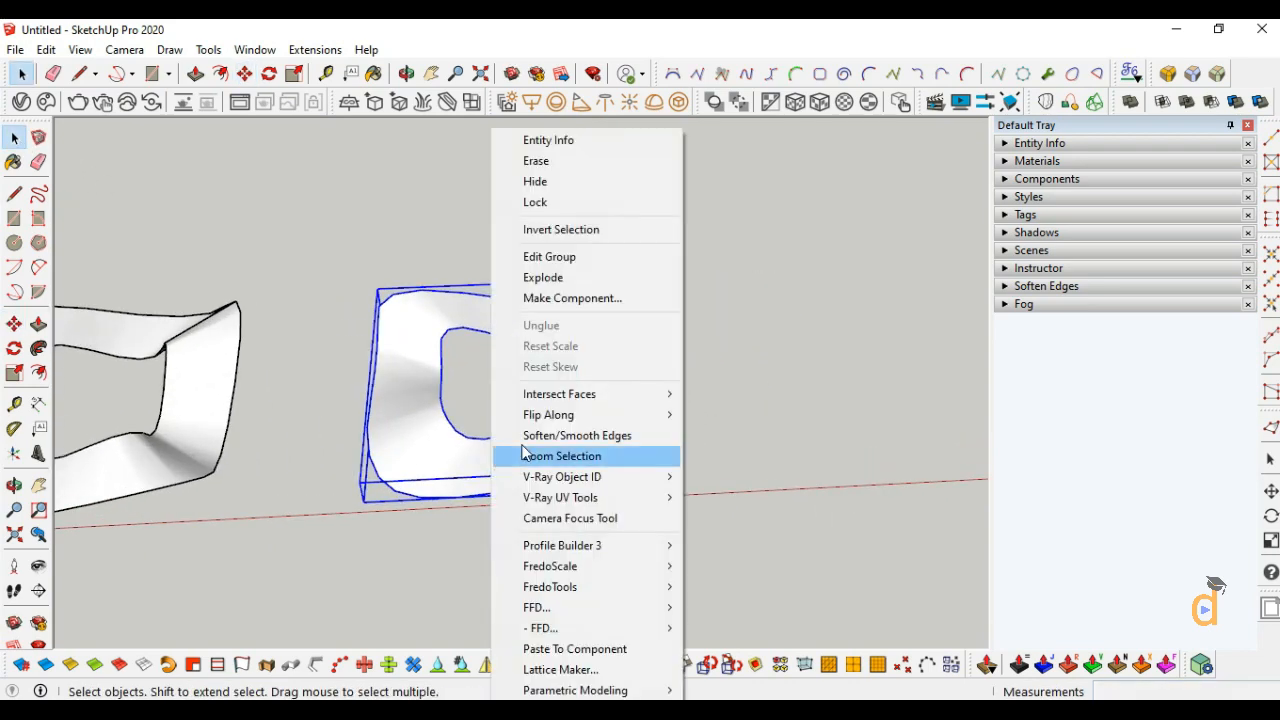
{"action": "left_click", "coordinate": [543, 277]}
{"action": "scroll", "coordinate": [560, 452], "scroll_direction": "up", "scroll_amount": 2}
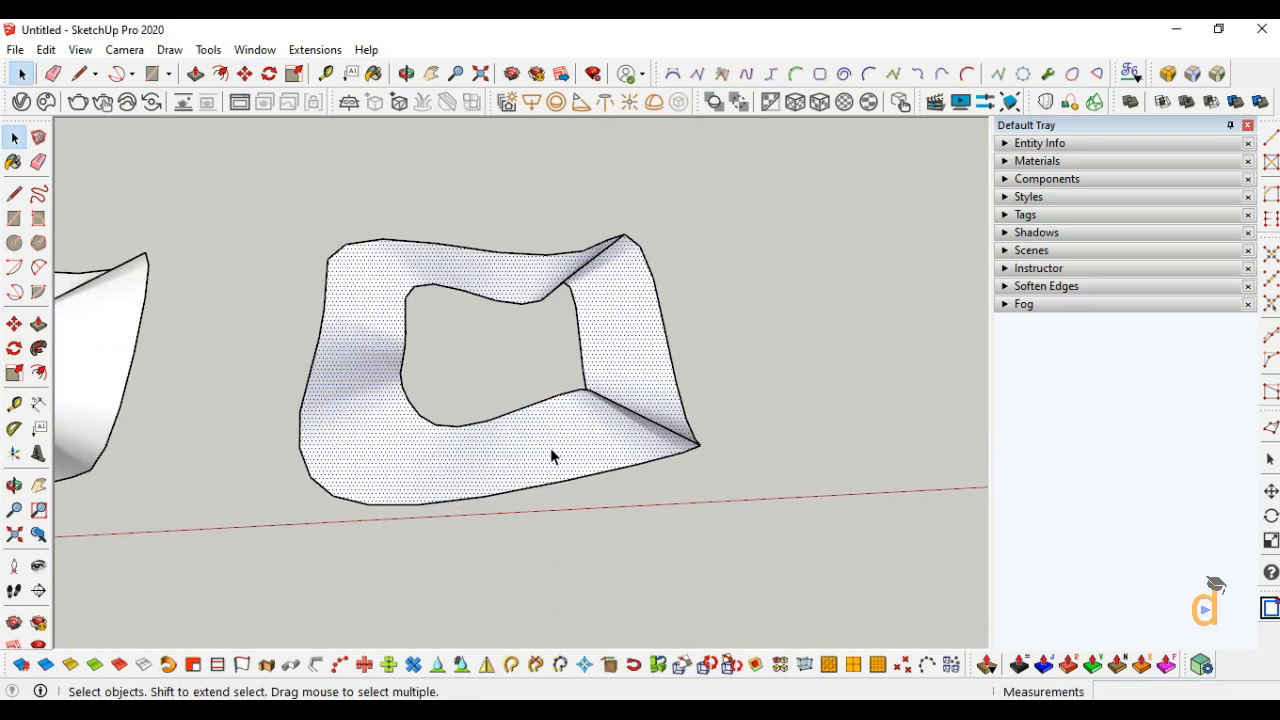
{"action": "key", "text": "Delete"}
{"action": "right_click", "coordinate": [585, 385]}
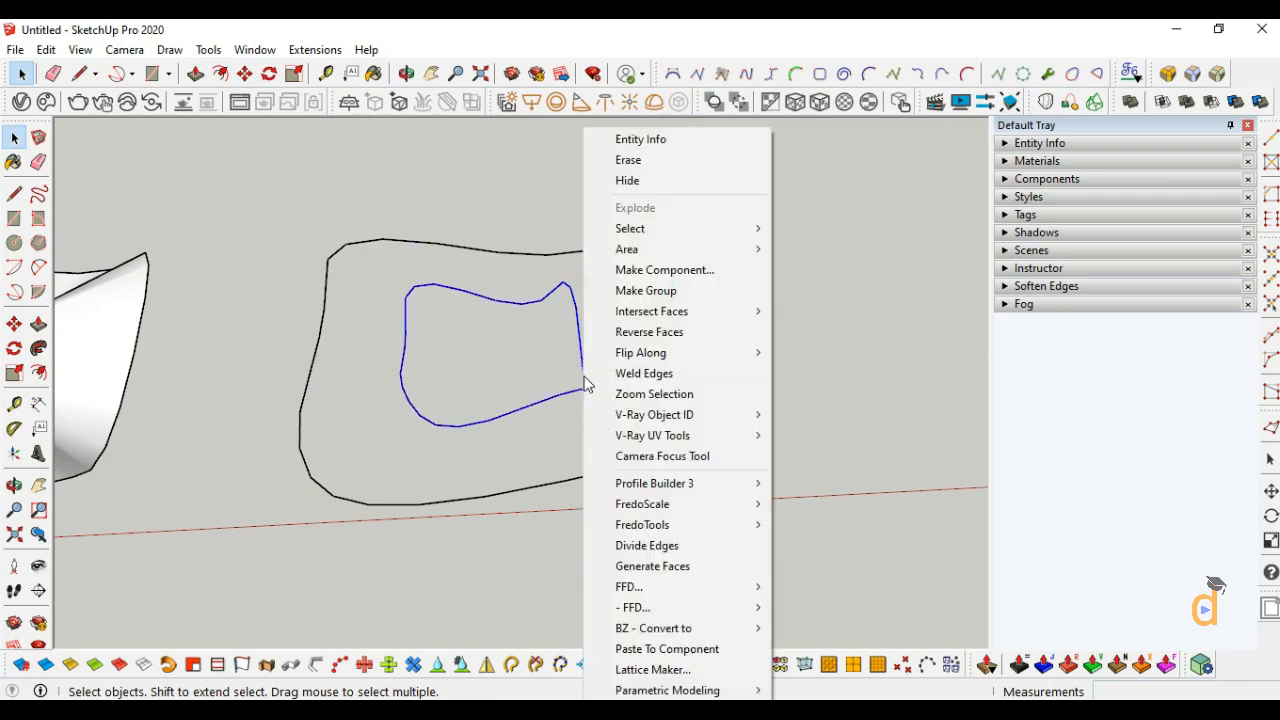
{"action": "mouse_move", "coordinate": [680, 628]}
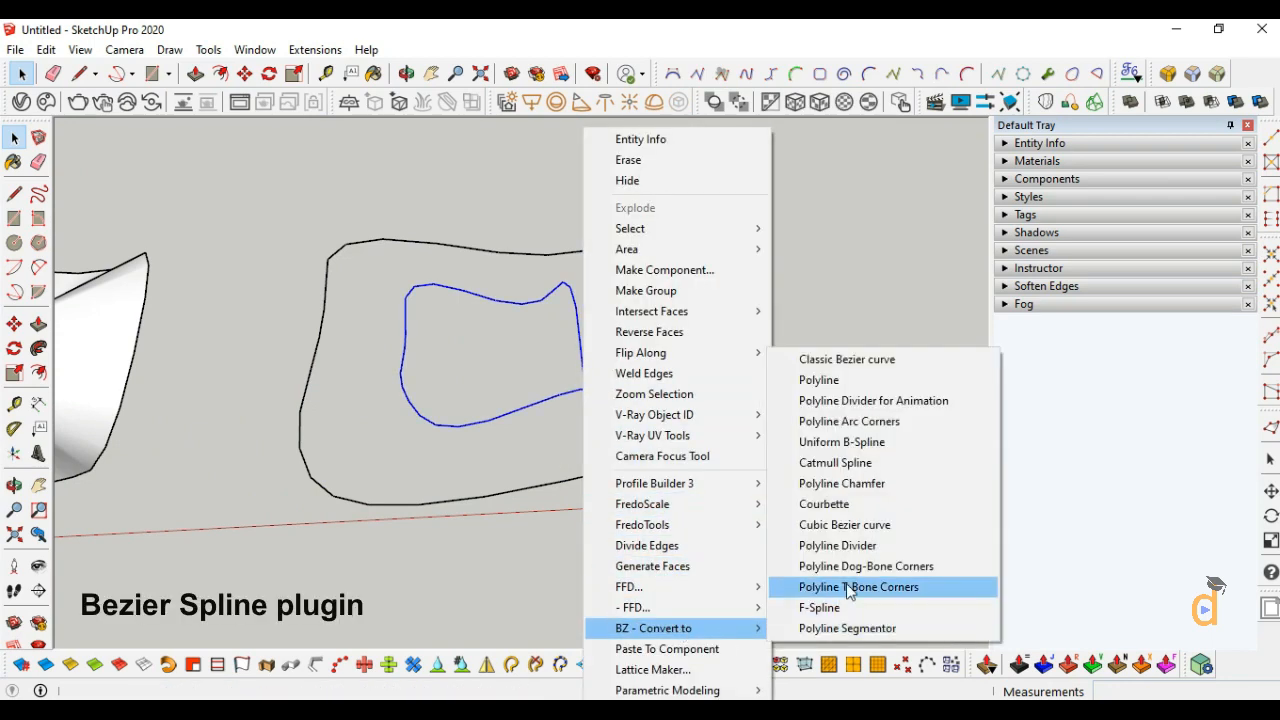
{"action": "left_click", "coordinate": [830, 443]}
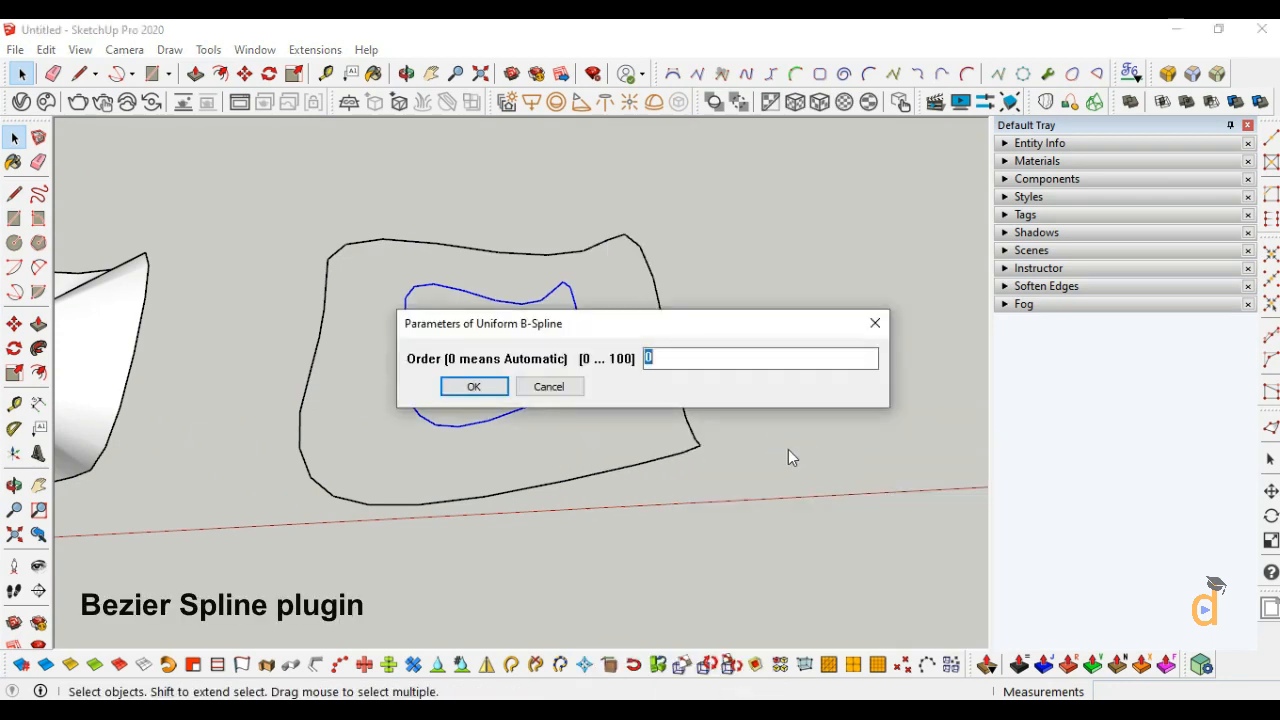
{"action": "left_click", "coordinate": [871, 327]}
{"action": "right_click", "coordinate": [560, 400]}
{"action": "mouse_move", "coordinate": [707, 628]}
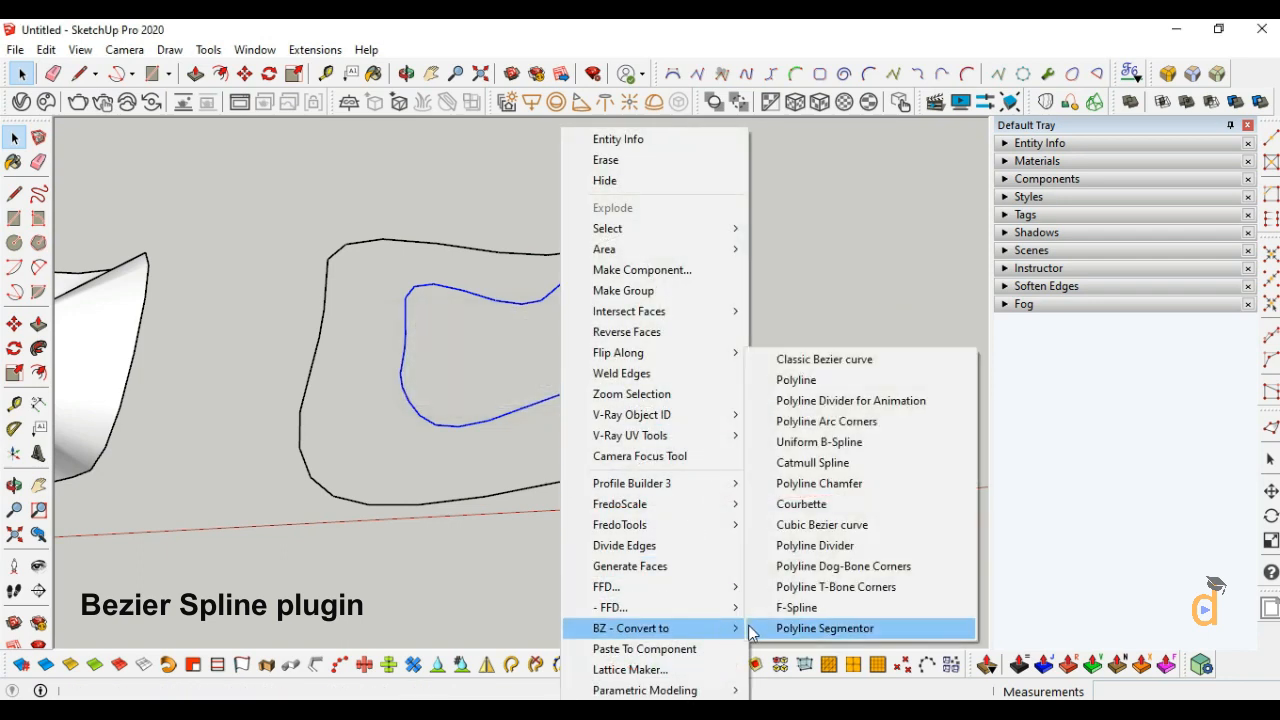
{"action": "left_click", "coordinate": [833, 444]}
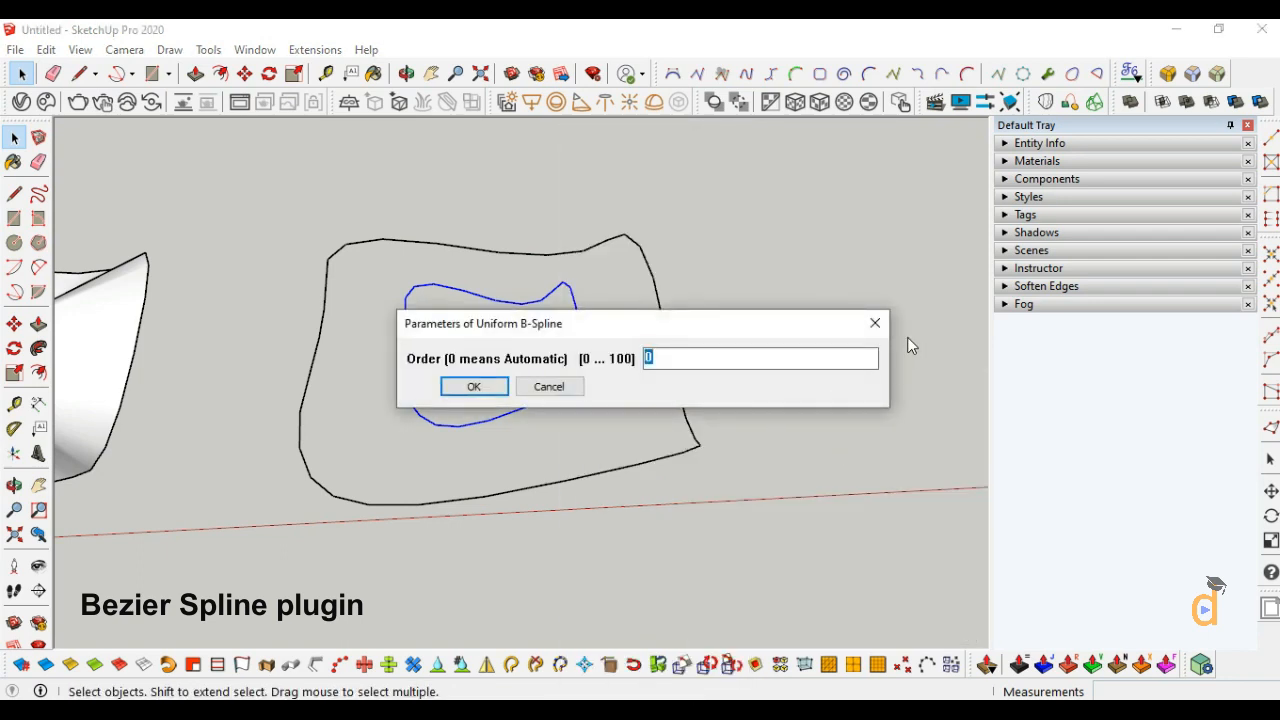
{"action": "left_click", "coordinate": [548, 383]}
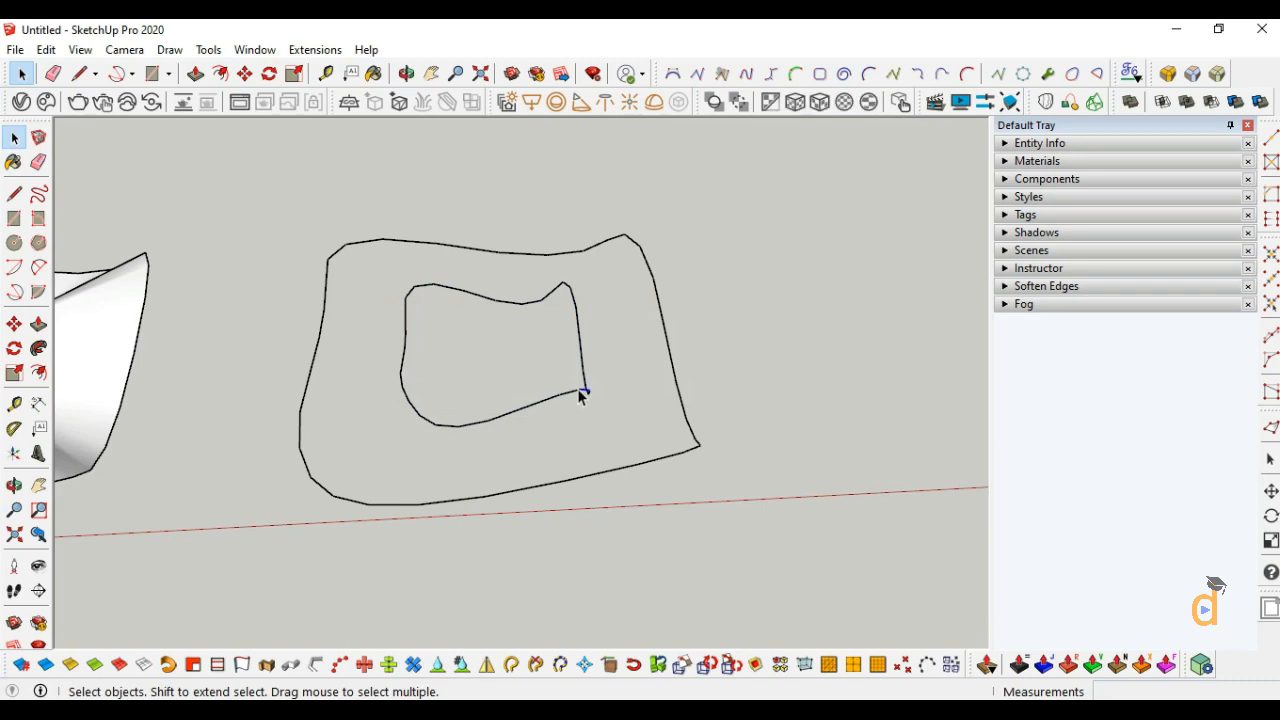
Step: Convert the inner boundary loop to a Catmull Spline with the Bezier Spline plugin
{"action": "left_click", "coordinate": [580, 392]}
{"action": "right_click", "coordinate": [580, 392]}
{"action": "mouse_move", "coordinate": [731, 628]}
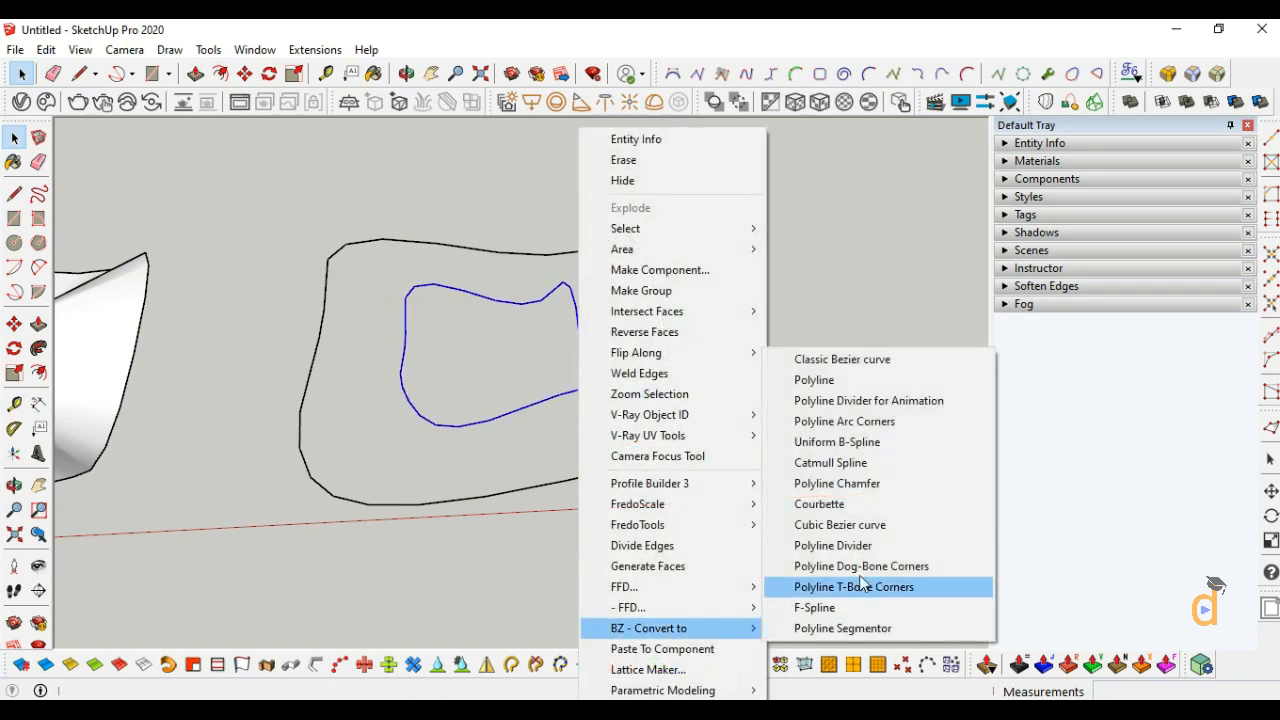
{"action": "left_click", "coordinate": [851, 463]}
{"action": "left_click", "coordinate": [737, 512]}
{"action": "scroll", "coordinate": [596, 430], "scroll_direction": "down", "scroll_amount": 2}
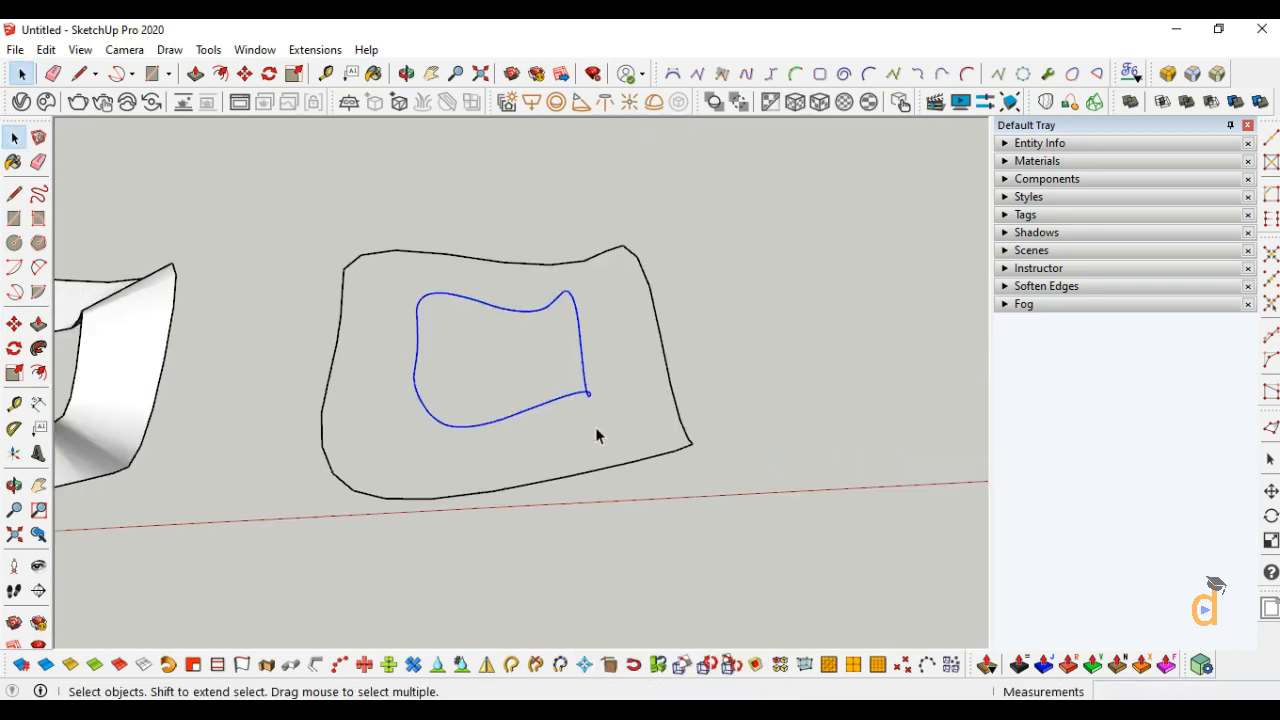
Step: Convert the outer boundary loop to a Catmull Spline with the Bezier Spline plugin
{"action": "left_click", "coordinate": [659, 450]}
{"action": "right_click", "coordinate": [659, 450]}
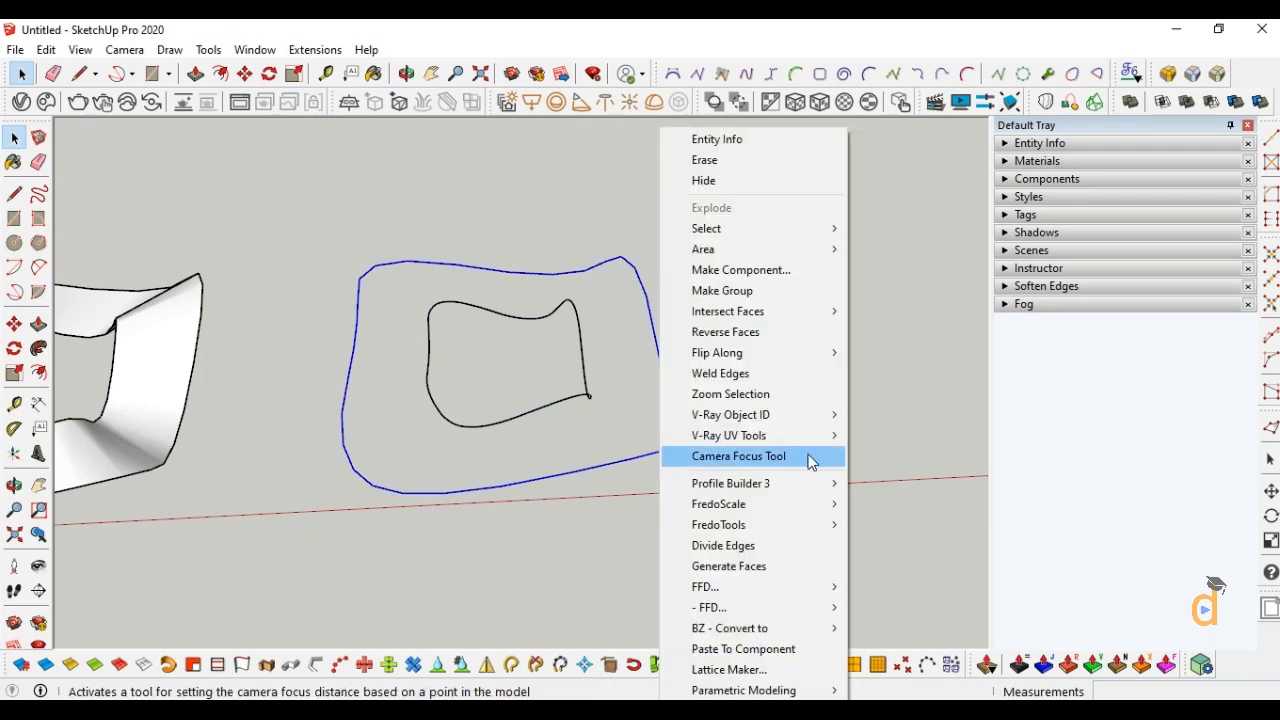
{"action": "mouse_move", "coordinate": [826, 628]}
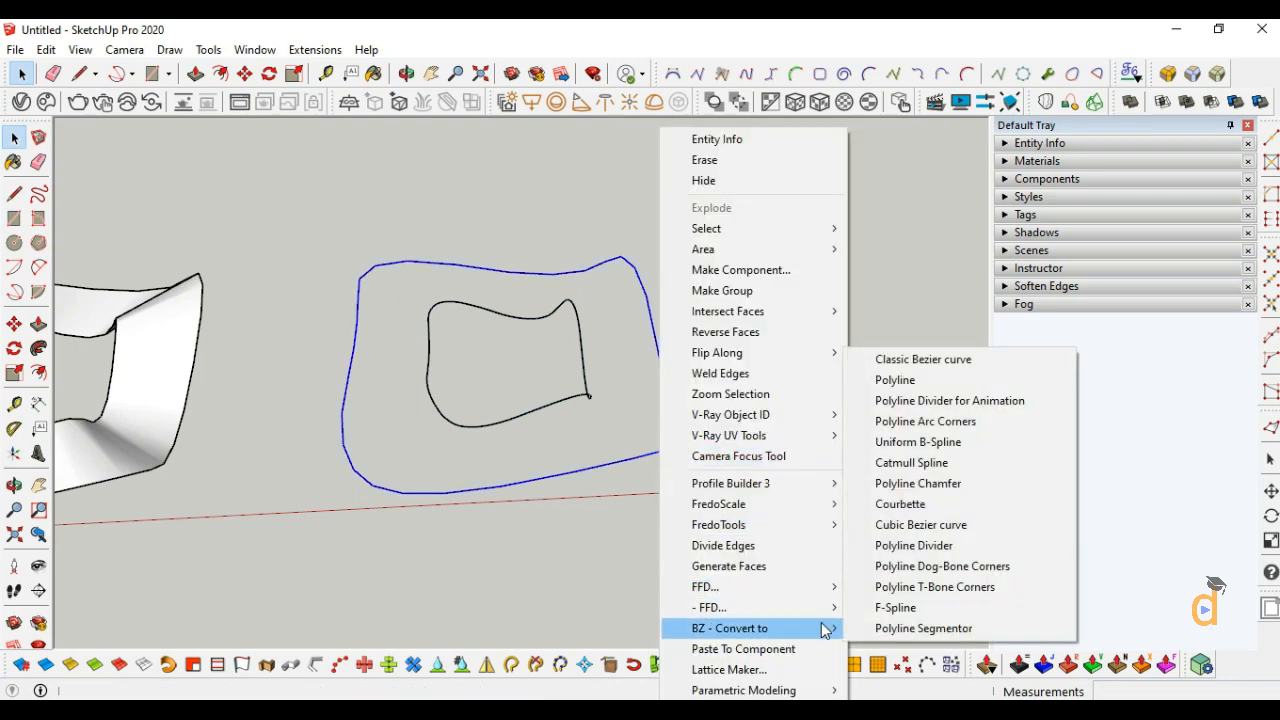
{"action": "left_click", "coordinate": [910, 463]}
{"action": "left_click", "coordinate": [783, 381]}
{"action": "scroll", "coordinate": [430, 396], "scroll_direction": "down", "scroll_amount": 1}
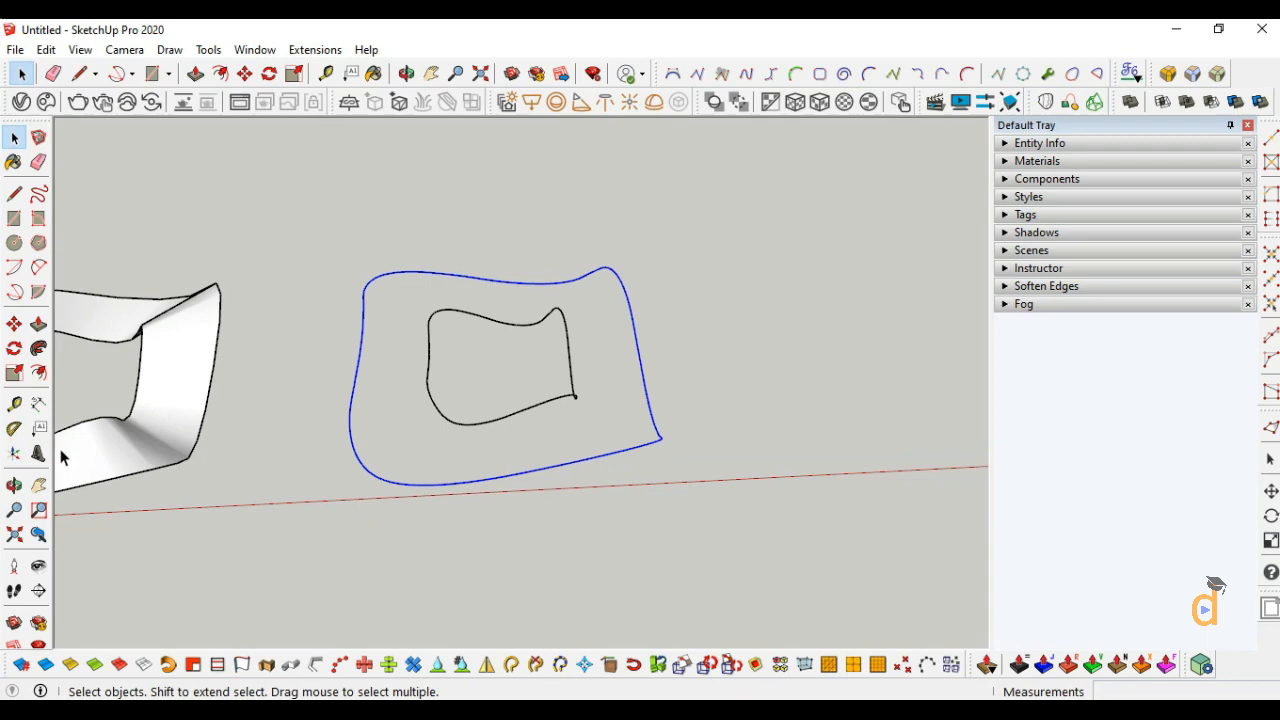
Step: Loft by Spline between the outer and inner Catmull curves, validate the contours and generate the ribbon surface
{"action": "left_click", "coordinate": [15, 486]}
{"action": "left_click_drag", "start_coordinate": [200, 450], "coordinate": [265, 330]}
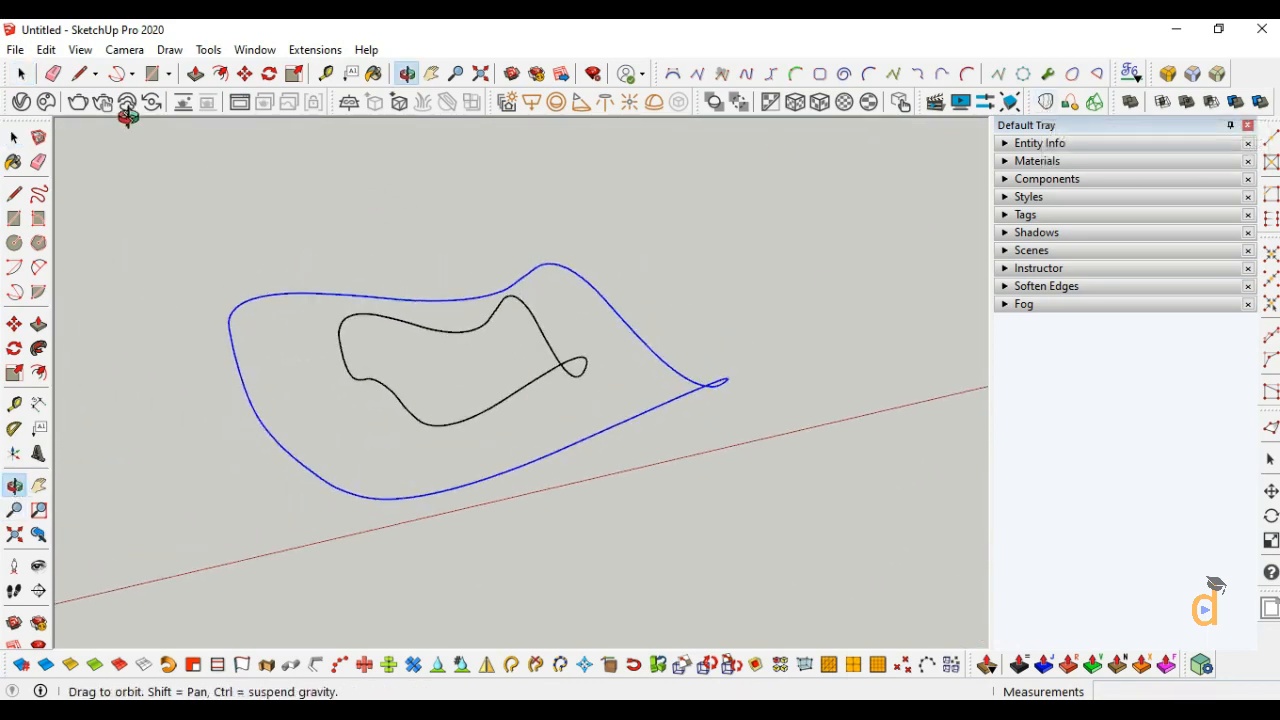
{"action": "key", "text": "space"}
{"action": "left_click", "coordinate": [453, 316]}
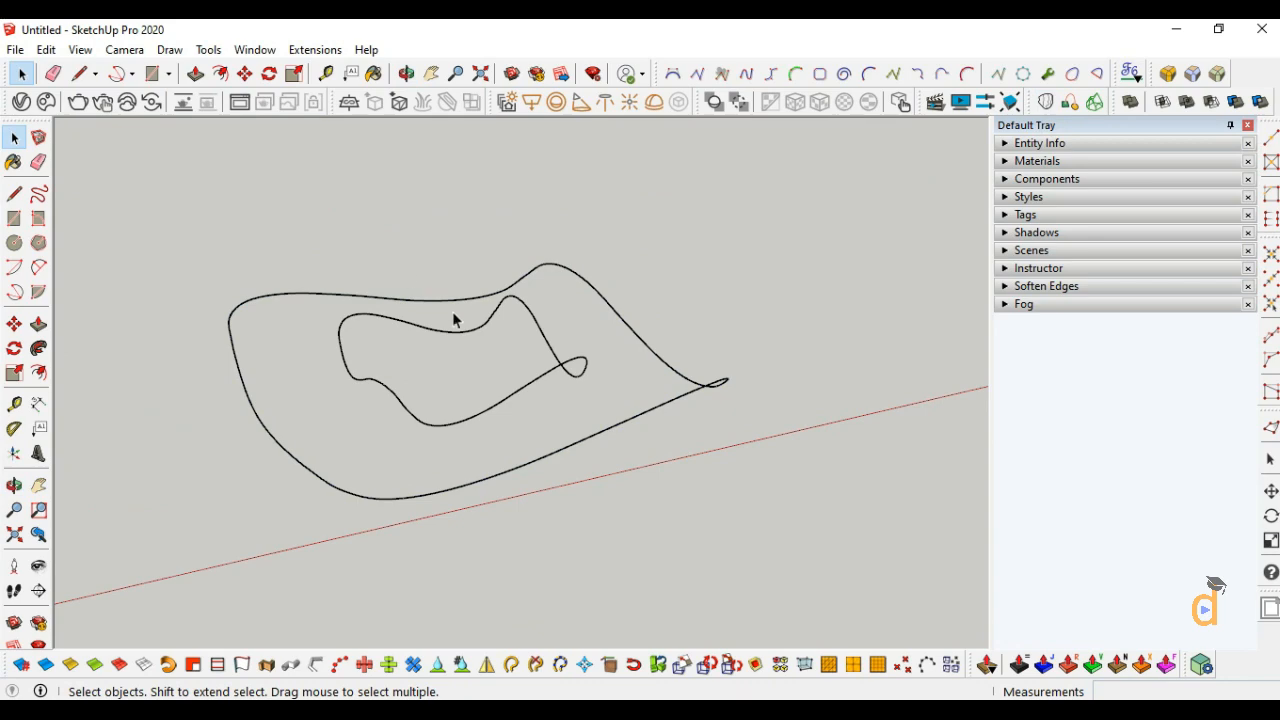
{"action": "left_click", "coordinate": [1048, 104]}
{"action": "left_click", "coordinate": [617, 309]}
{"action": "left_click", "coordinate": [551, 354]}
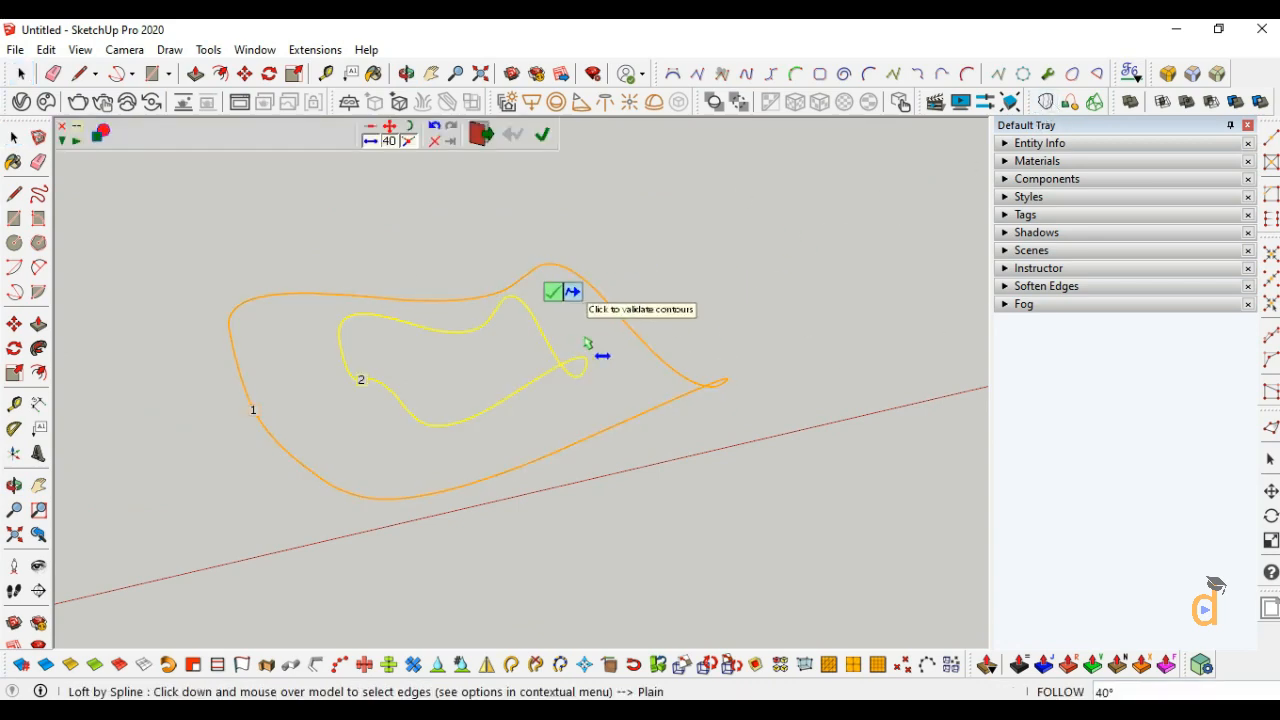
{"action": "left_click", "coordinate": [594, 338]}
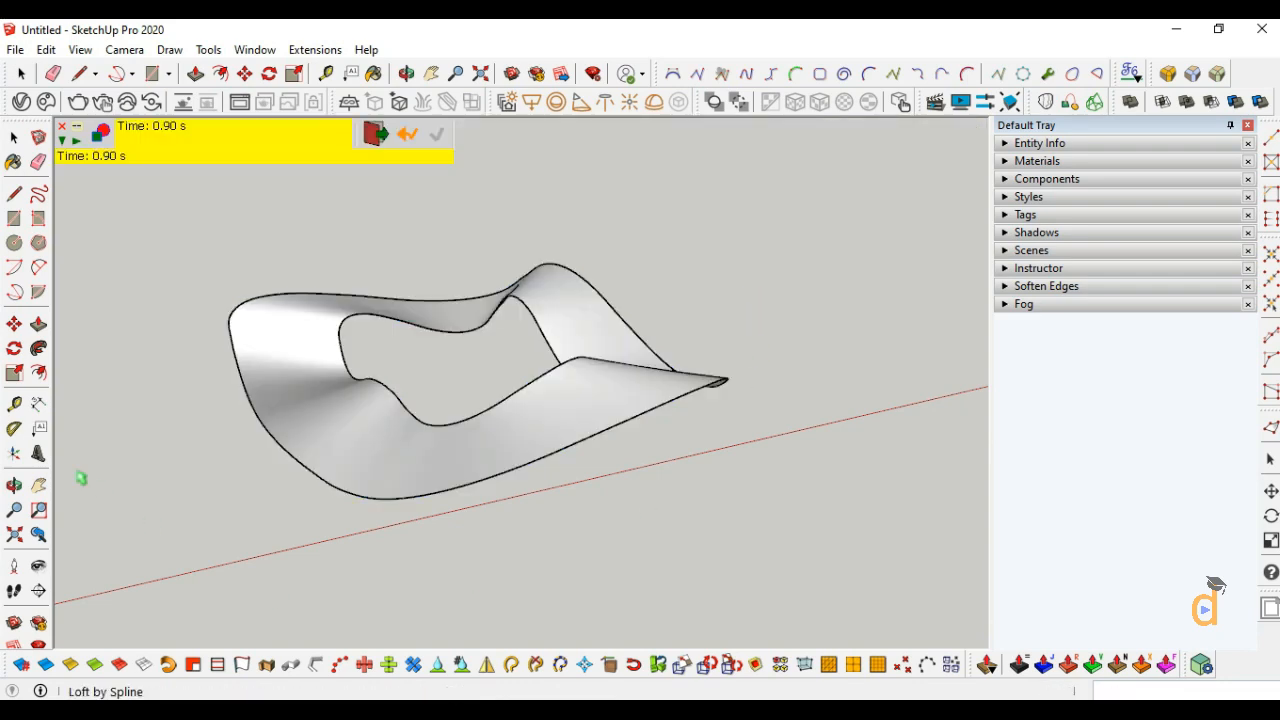
{"action": "key", "text": "o"}
{"action": "left_click_drag", "start_coordinate": [517, 459], "coordinate": [606, 346]}
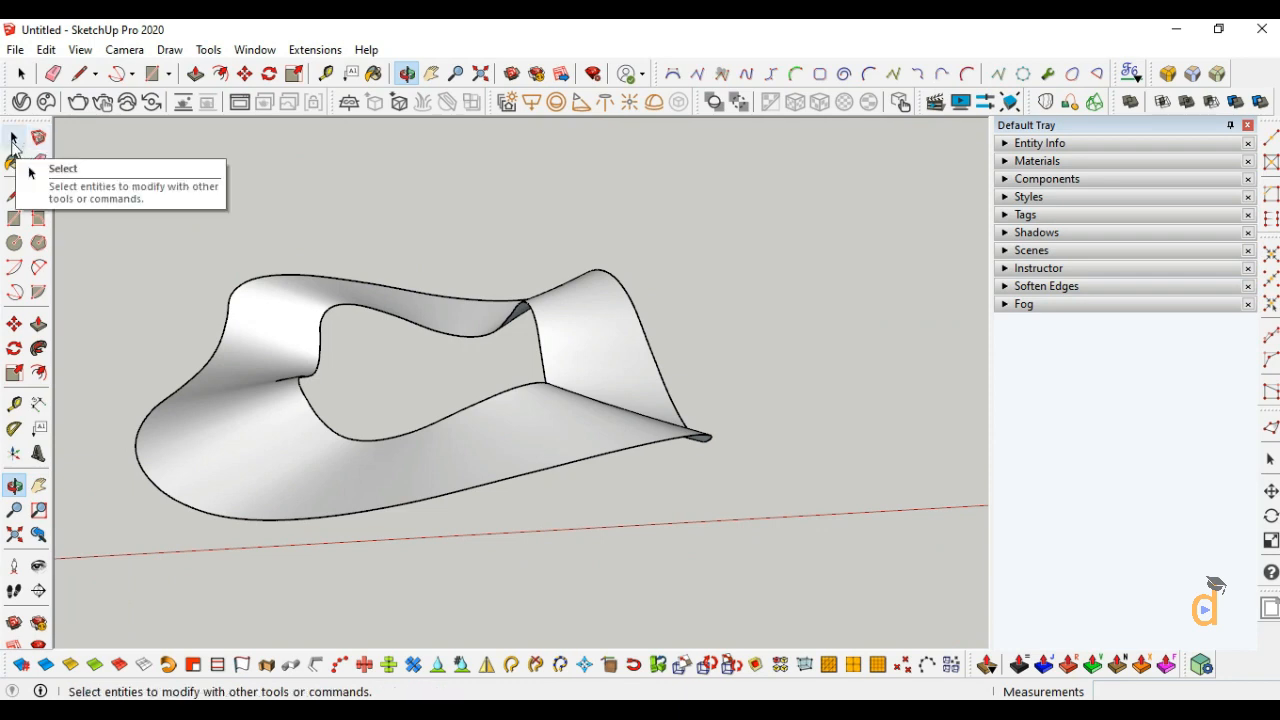
Step: Stretch the lofted Catmull-spline ribbon group upward with a Blue Scale about its opposite point
{"action": "left_click", "coordinate": [13, 140]}
{"action": "scroll", "coordinate": [471, 414], "scroll_direction": "down", "scroll_amount": 5}
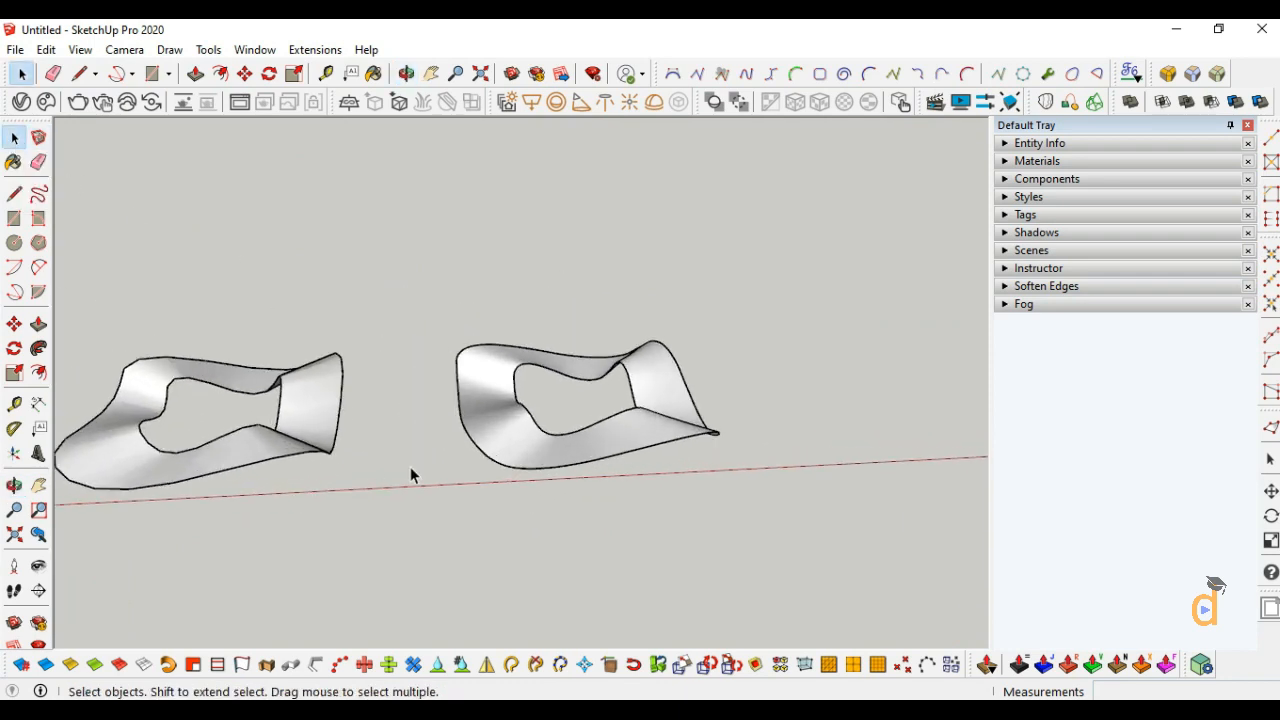
{"action": "left_click", "coordinate": [560, 460]}
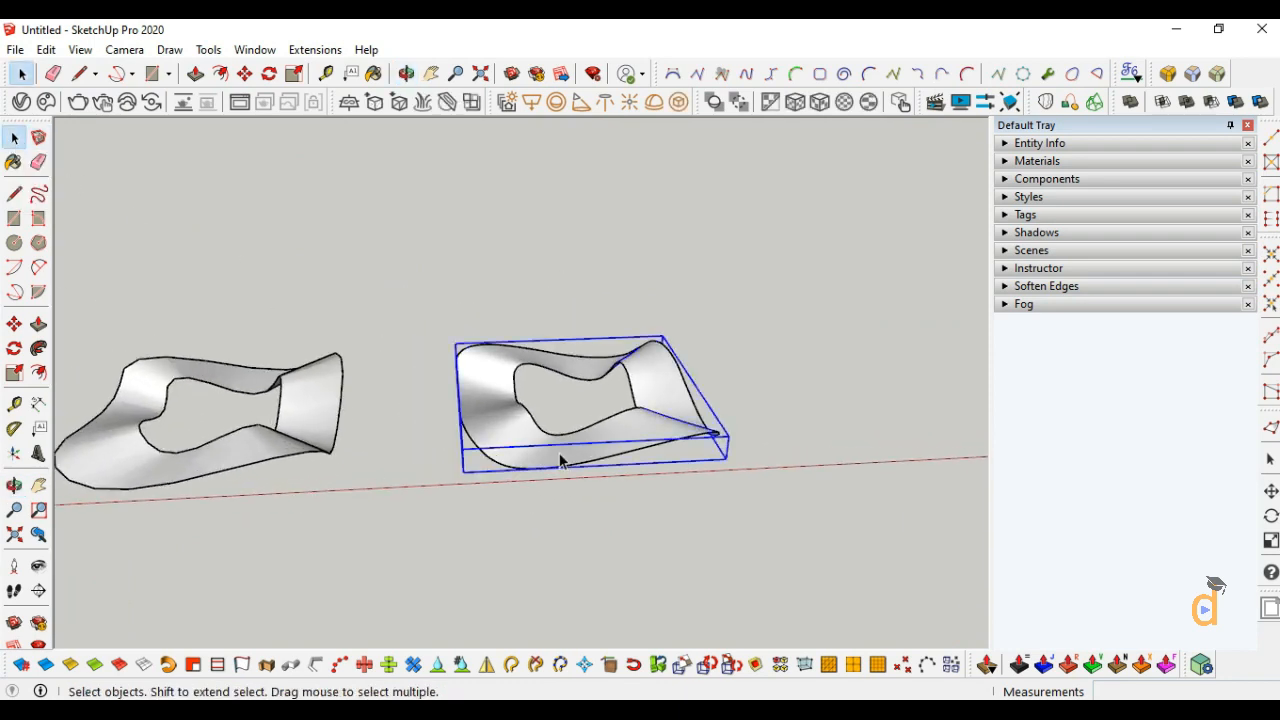
{"action": "left_click", "coordinate": [13, 373]}
{"action": "scroll", "coordinate": [608, 385], "scroll_direction": "down", "scroll_amount": 3}
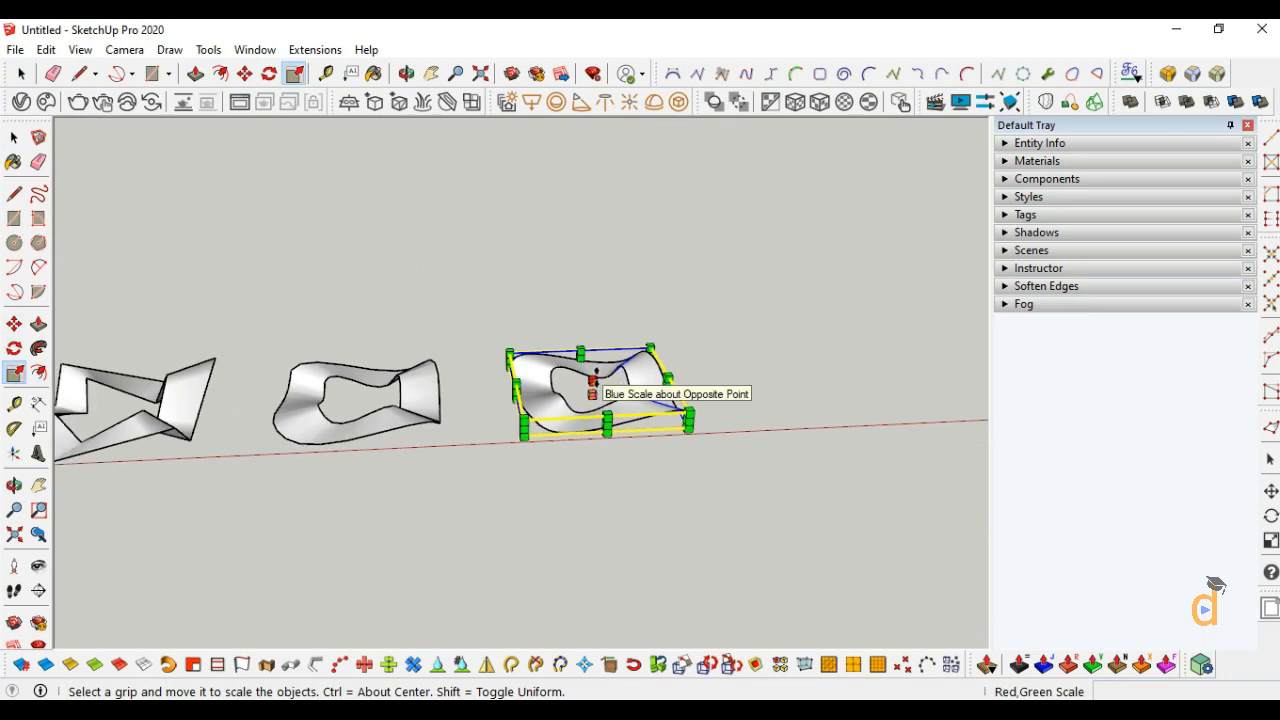
{"action": "left_click_drag", "start_coordinate": [592, 380], "coordinate": [519, 459]}
{"action": "scroll", "coordinate": [545, 445], "scroll_direction": "up", "scroll_amount": 3}
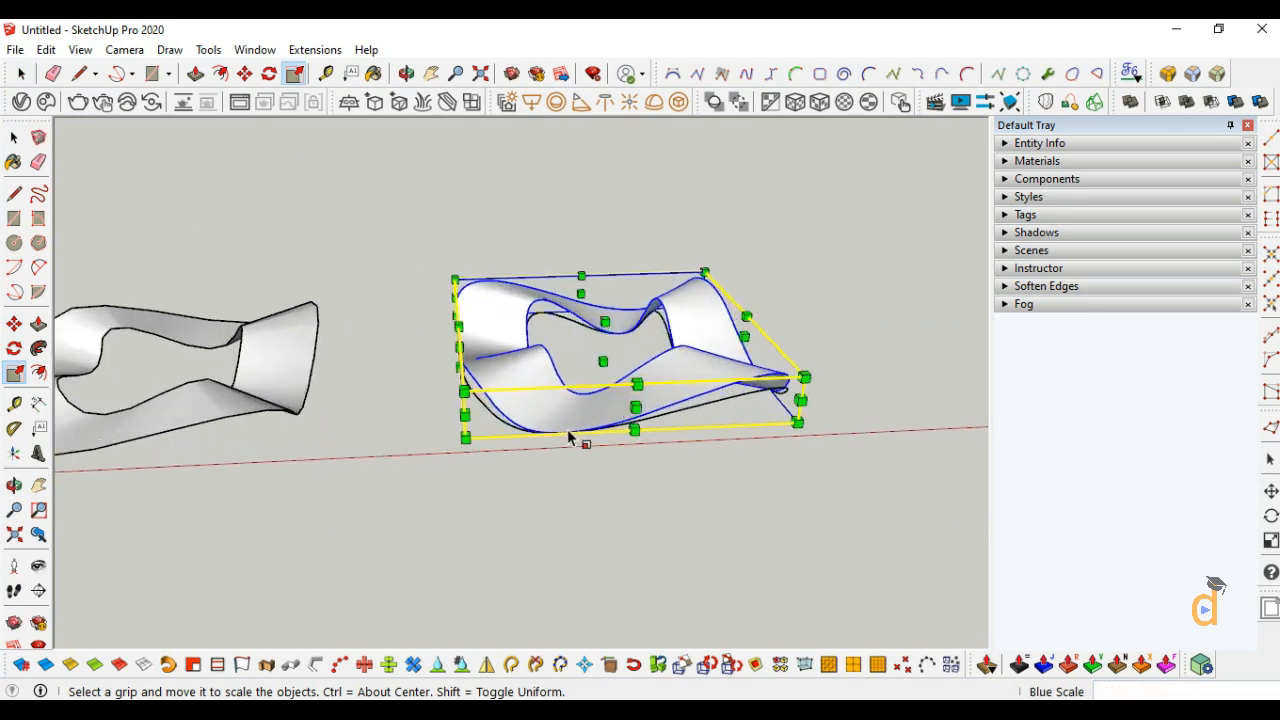
Step: Copy the stretched ribbon group about 5.33 m along the red axis, extending the row of stages
{"action": "left_click", "coordinate": [14, 485]}
{"action": "mouse_move", "coordinate": [380, 500]}
{"action": "left_mouse_down"}
{"action": "mouse_move", "coordinate": [353, 349]}
{"action": "mouse_move", "coordinate": [111, 431]}
{"action": "mouse_move", "coordinate": [491, 517]}
{"action": "mouse_move", "coordinate": [203, 414]}
{"action": "mouse_move", "coordinate": [605, 526]}
{"action": "mouse_move", "coordinate": [400, 420]}
{"action": "left_mouse_up"}
{"action": "left_click", "coordinate": [14, 140]}
{"action": "left_click", "coordinate": [282, 441]}
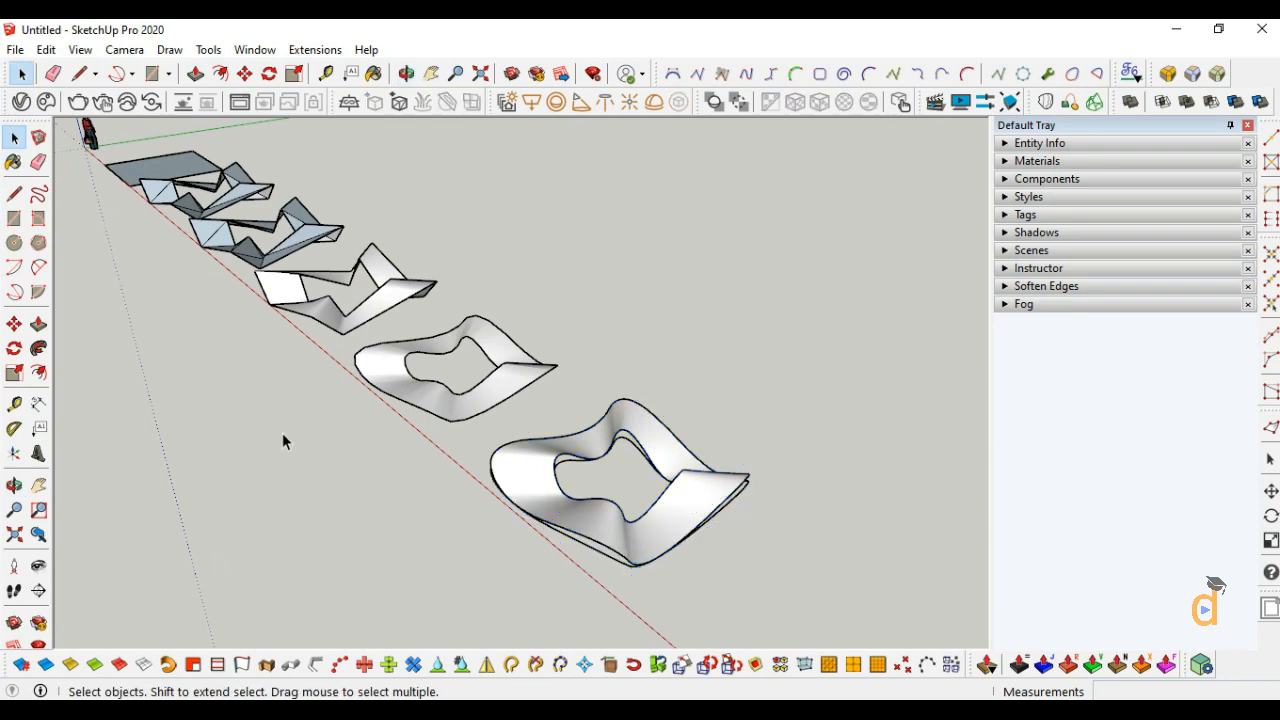
{"action": "scroll", "coordinate": [553, 501], "scroll_direction": "down", "scroll_amount": 1}
{"action": "left_click", "coordinate": [553, 501]}
{"action": "left_click", "coordinate": [13, 324]}
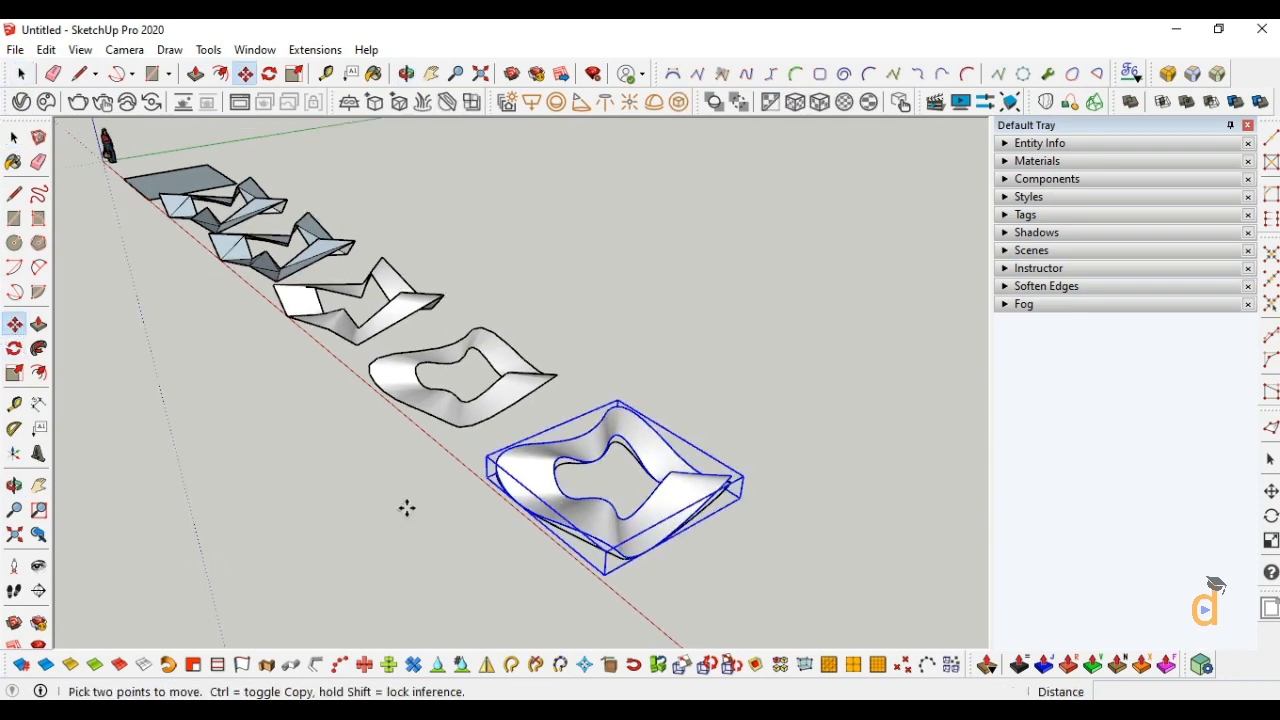
{"action": "left_click", "coordinate": [517, 509]}
{"action": "key", "text": "ctrl"}
{"action": "scroll", "coordinate": [517, 509], "scroll_direction": "down", "scroll_amount": 3}
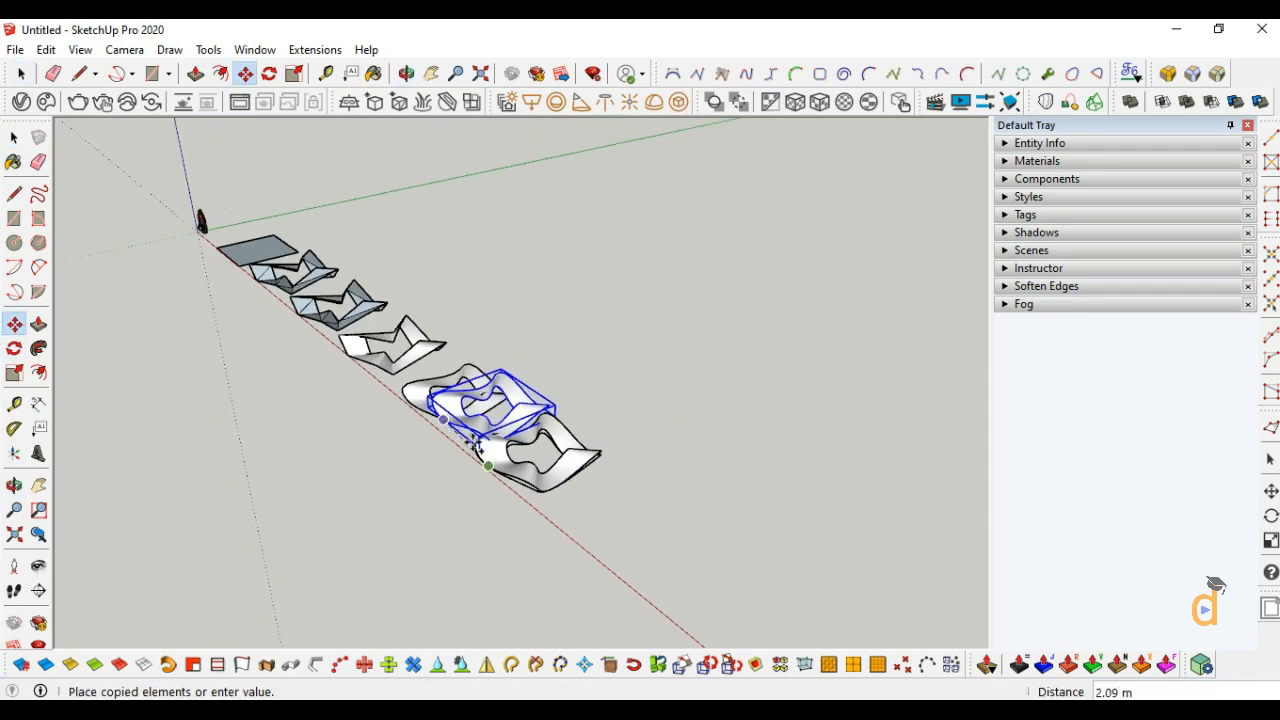
{"action": "scroll", "coordinate": [545, 515], "scroll_direction": "up", "scroll_amount": 2}
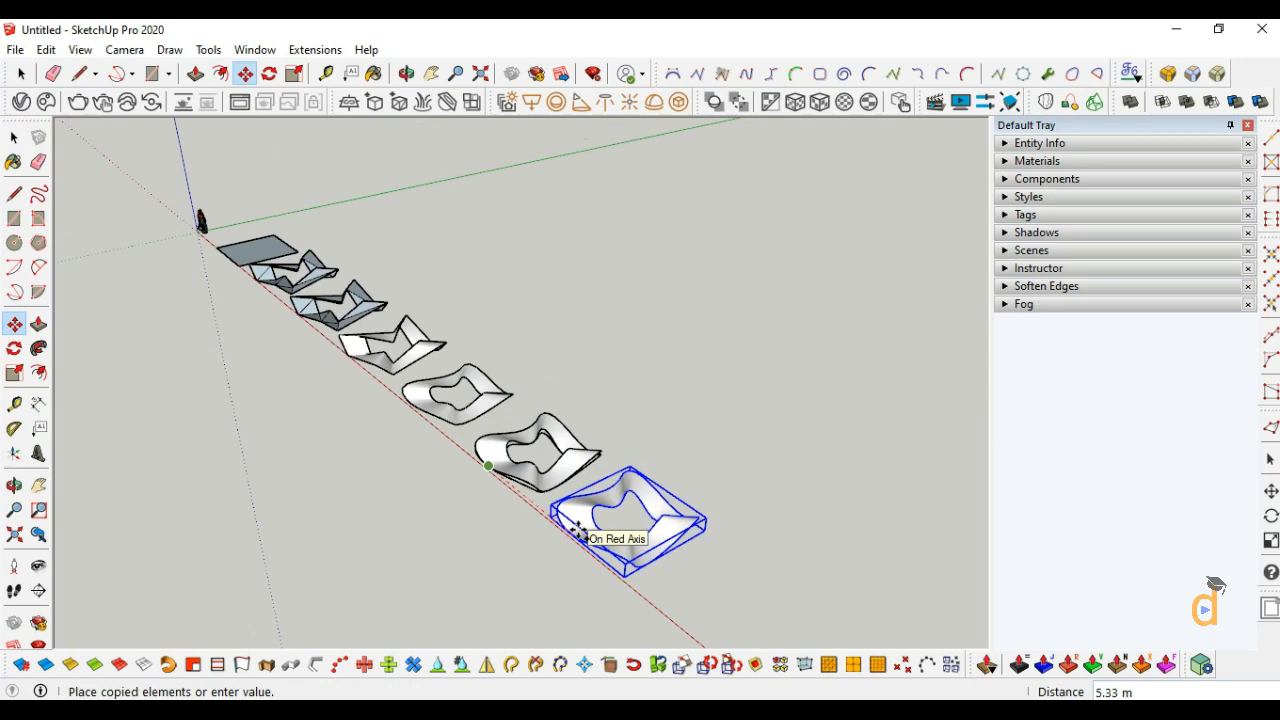
{"action": "left_click", "coordinate": [578, 531]}
Step: Try to thicken the copied ribbon by 0.1 m with the Thicken mode of Joint Push Pull
{"action": "scroll", "coordinate": [632, 565], "scroll_direction": "up", "scroll_amount": 6}
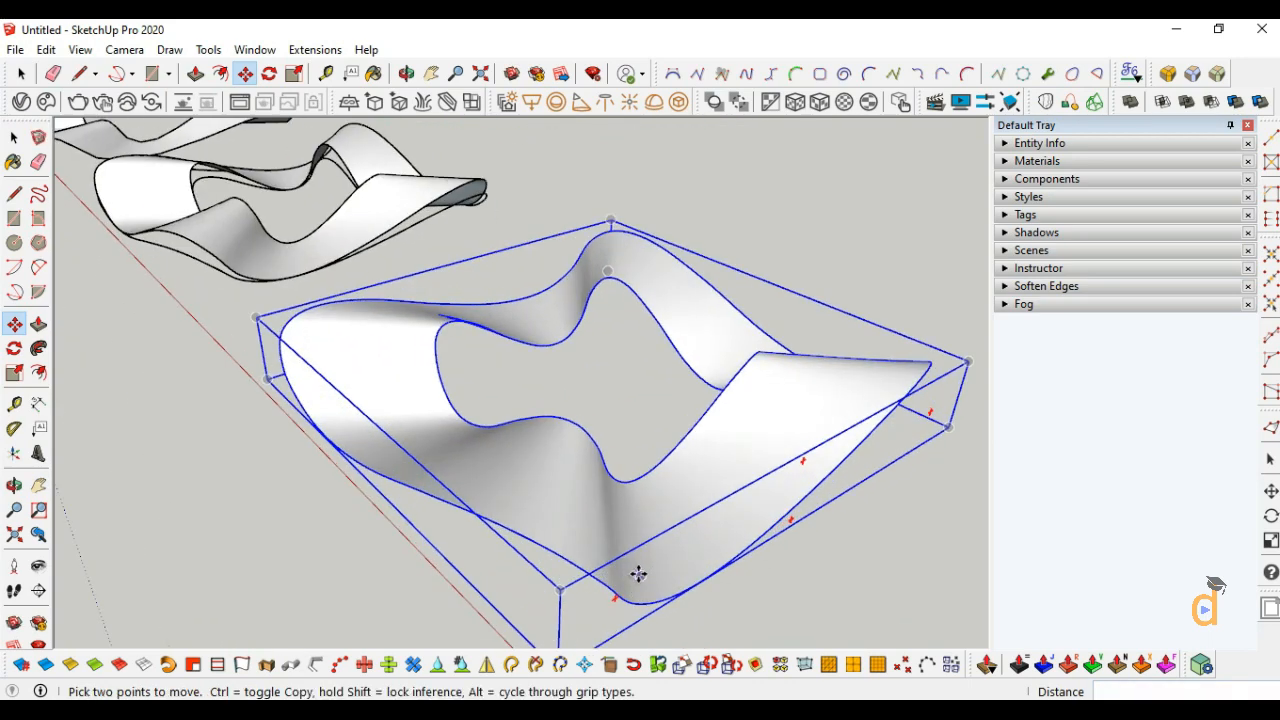
{"action": "left_click", "coordinate": [14, 486]}
{"action": "left_click_drag", "start_coordinate": [560, 450], "coordinate": [512, 308]}
{"action": "left_click", "coordinate": [14, 140]}
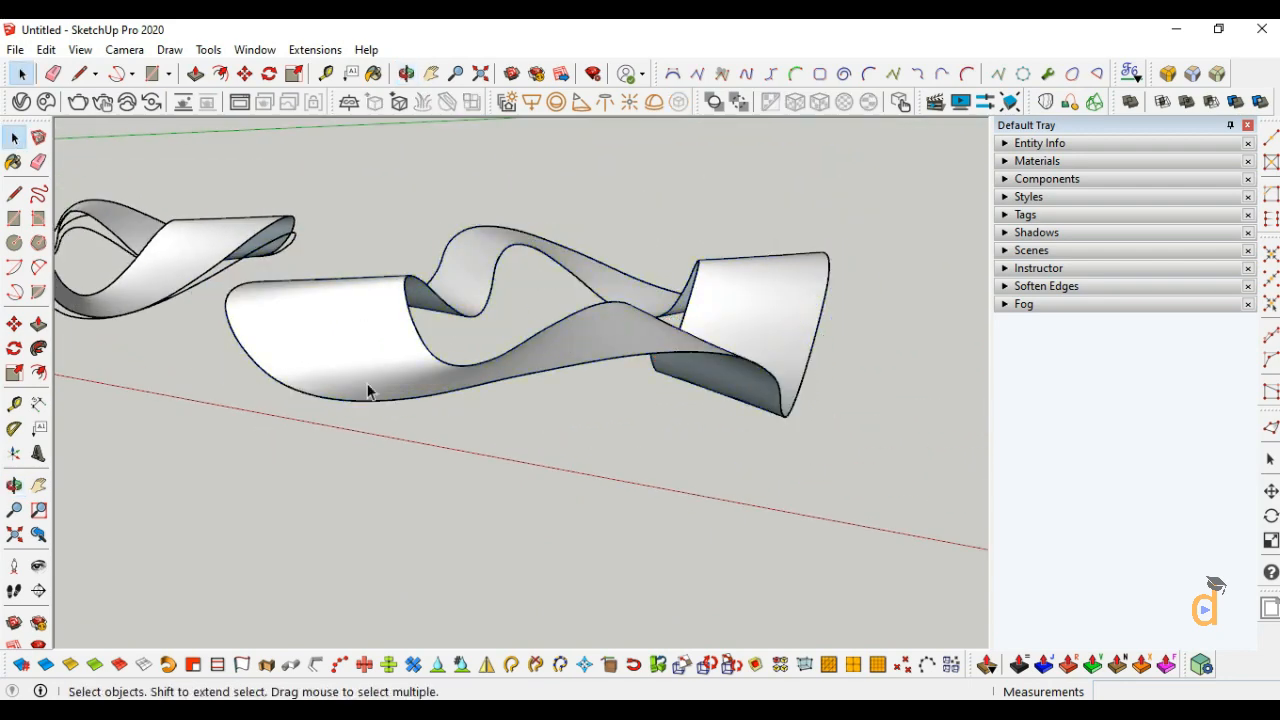
{"action": "left_click", "coordinate": [1020, 666]}
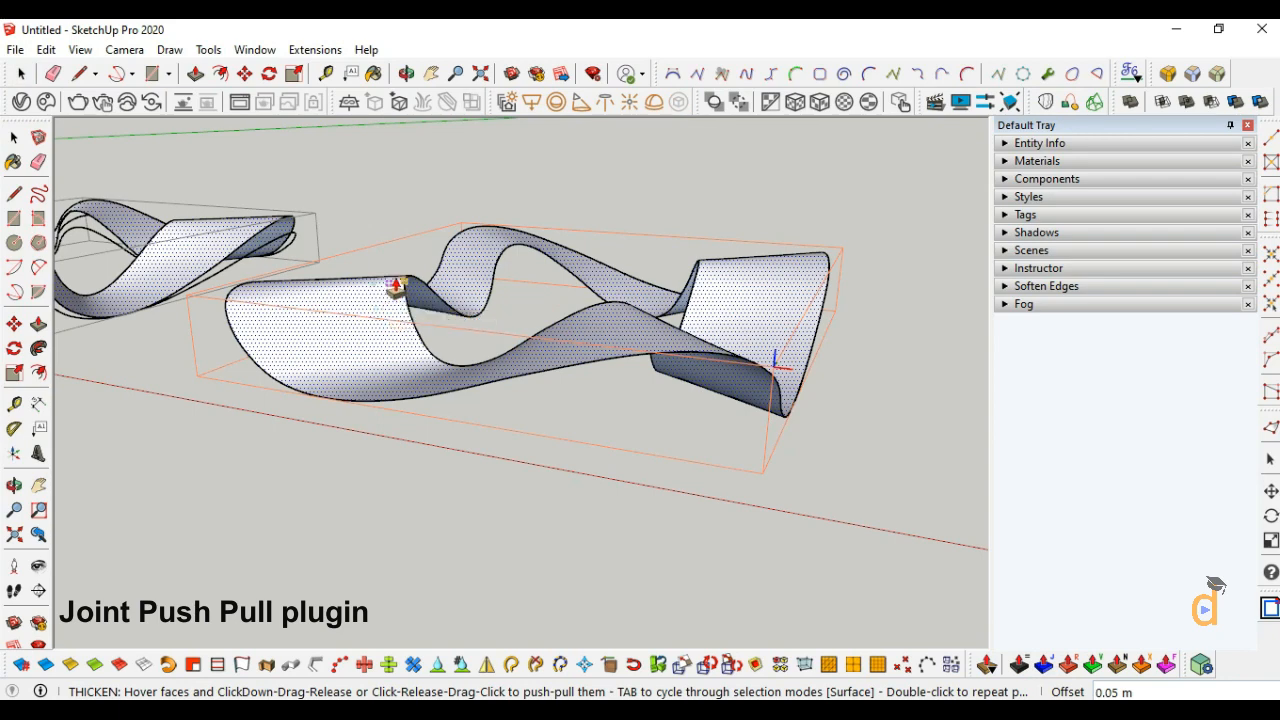
{"action": "left_click_drag", "start_coordinate": [397, 285], "coordinate": [395, 263]}
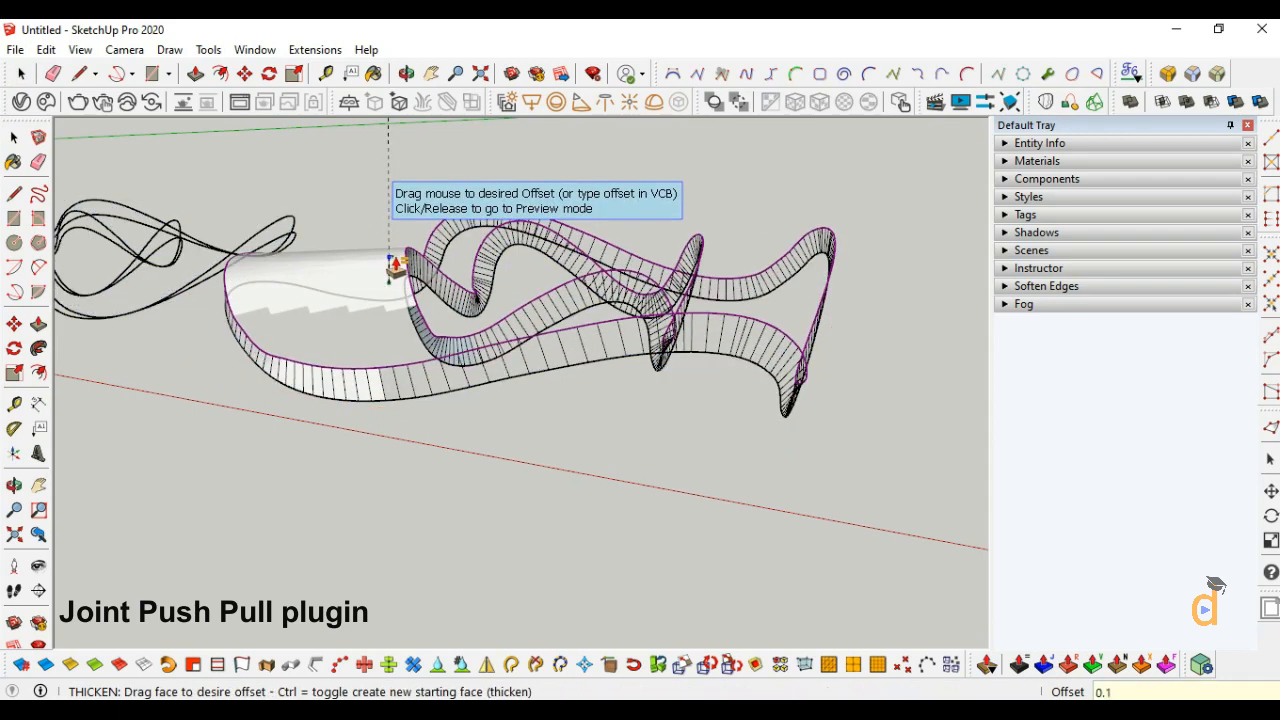
{"action": "key", "text": "Return"}
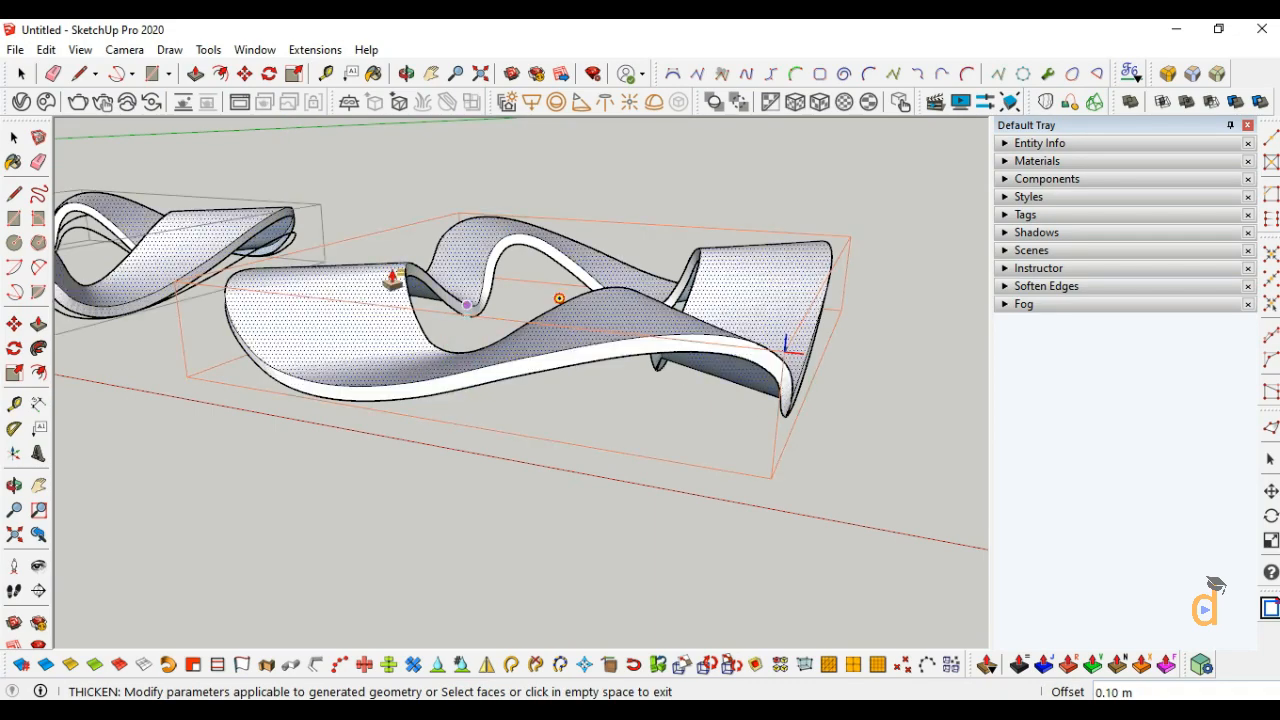
{"action": "left_click", "coordinate": [14, 486]}
{"action": "left_click_drag", "start_coordinate": [300, 450], "coordinate": [592, 443]}
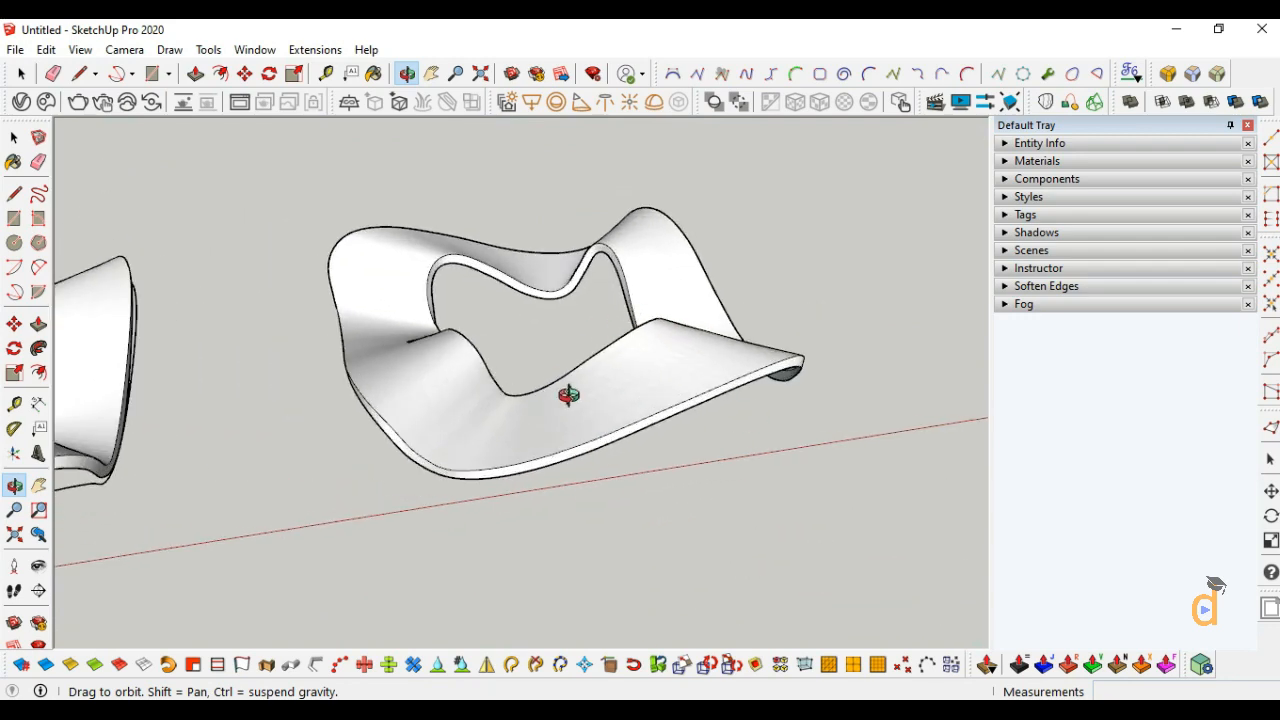
{"action": "left_click_drag", "start_coordinate": [568, 395], "coordinate": [530, 370]}
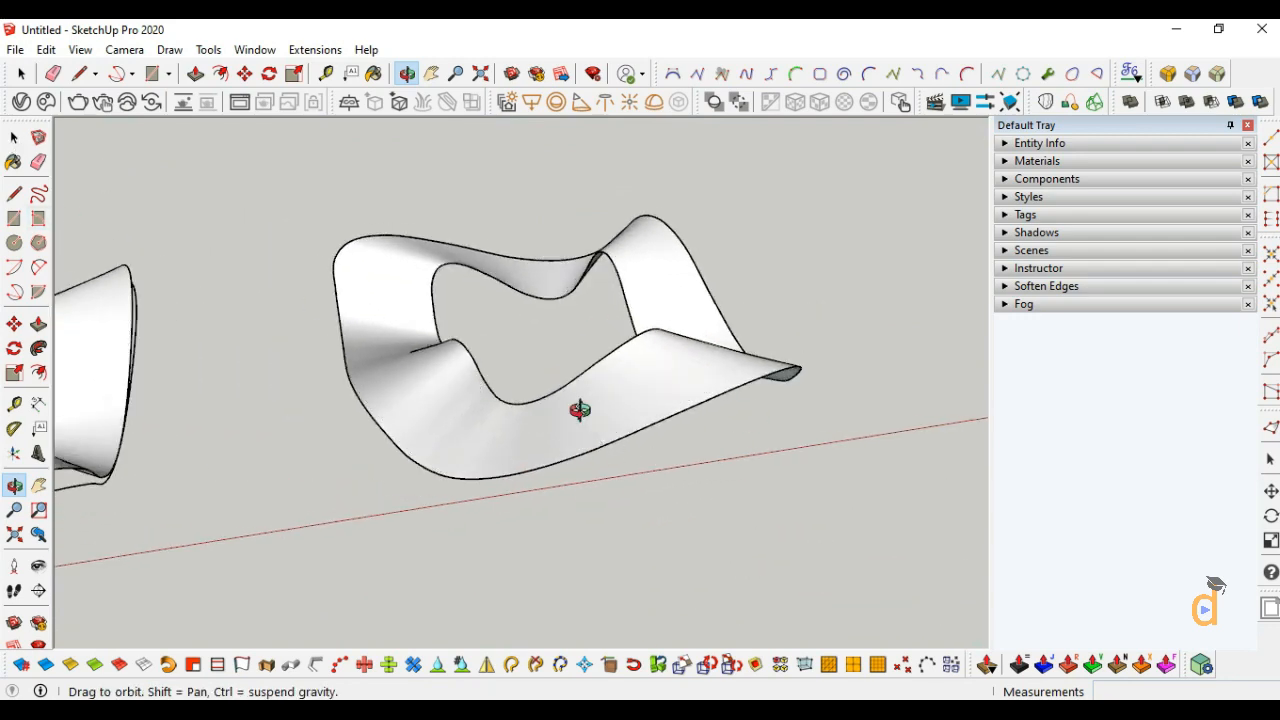
Step: Open the copied ribbon group for editing and offset its surface 0.1 m with Joint Push Pull
{"action": "left_click", "coordinate": [14, 137]}
{"action": "double_click", "coordinate": [481, 405]}
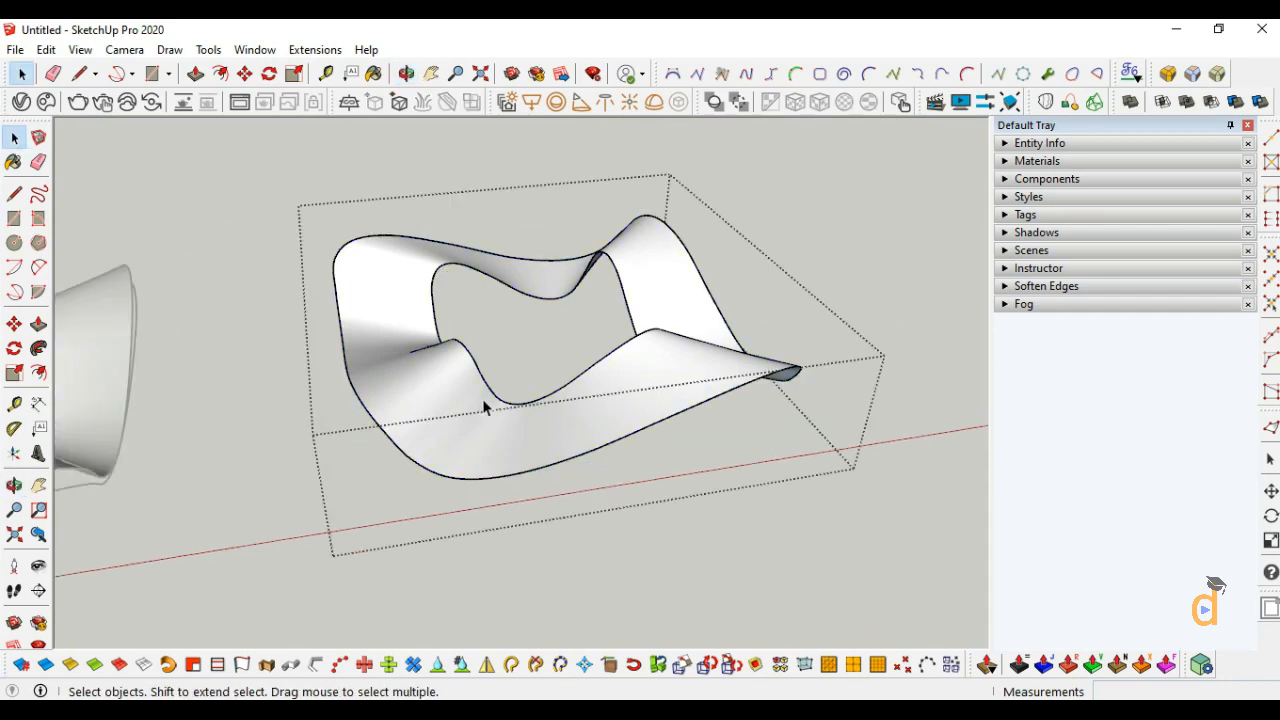
{"action": "left_click", "coordinate": [1043, 665]}
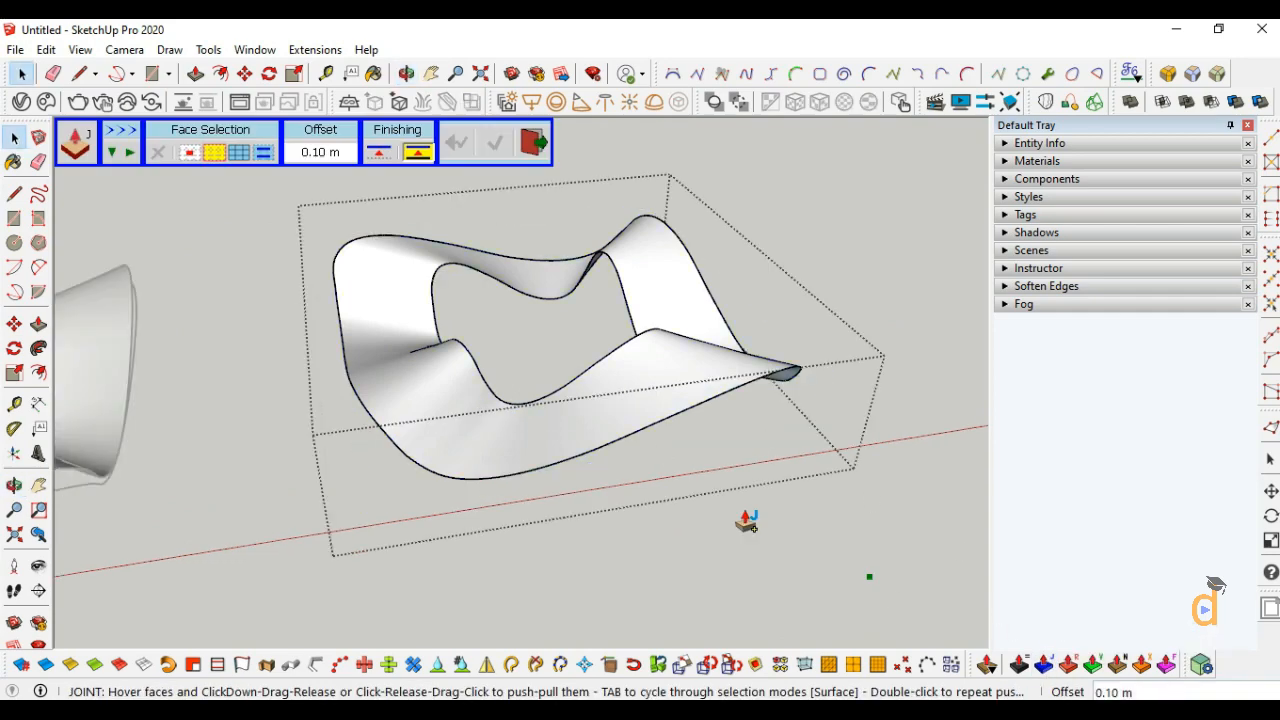
{"action": "left_click", "coordinate": [348, 252]}
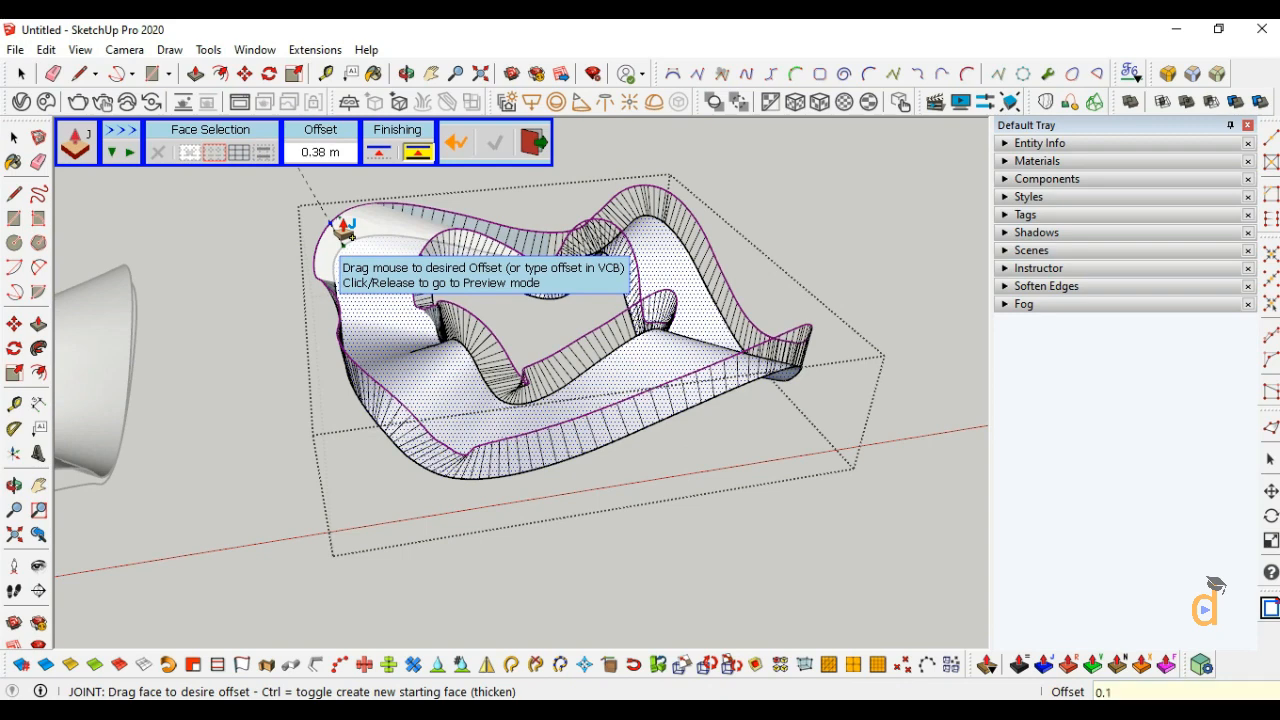
{"action": "left_click", "coordinate": [344, 230]}
{"action": "left_click", "coordinate": [343, 229]}
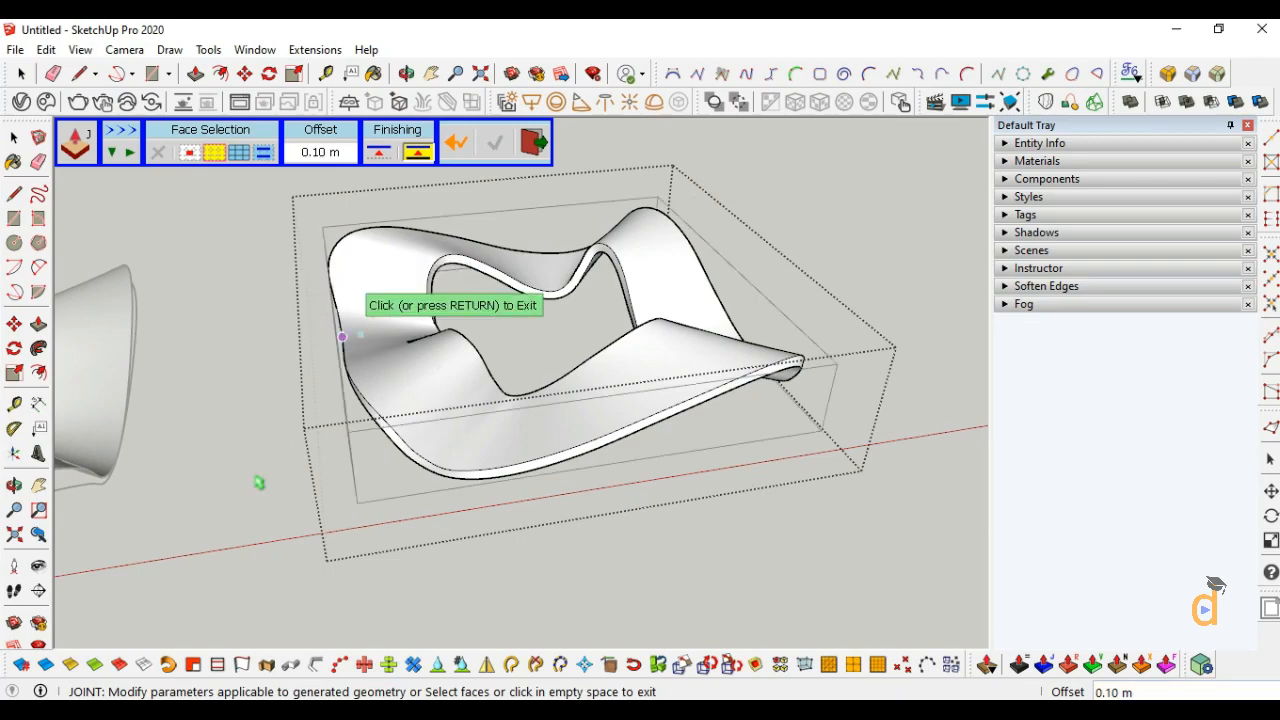
Step: Examine the thickened ribbon, close its group and review the whole row of modelling stages
{"action": "left_click", "coordinate": [15, 487]}
{"action": "left_click_drag", "start_coordinate": [440, 420], "coordinate": [296, 430]}
{"action": "scroll", "coordinate": [733, 381], "scroll_direction": "up", "scroll_amount": 5}
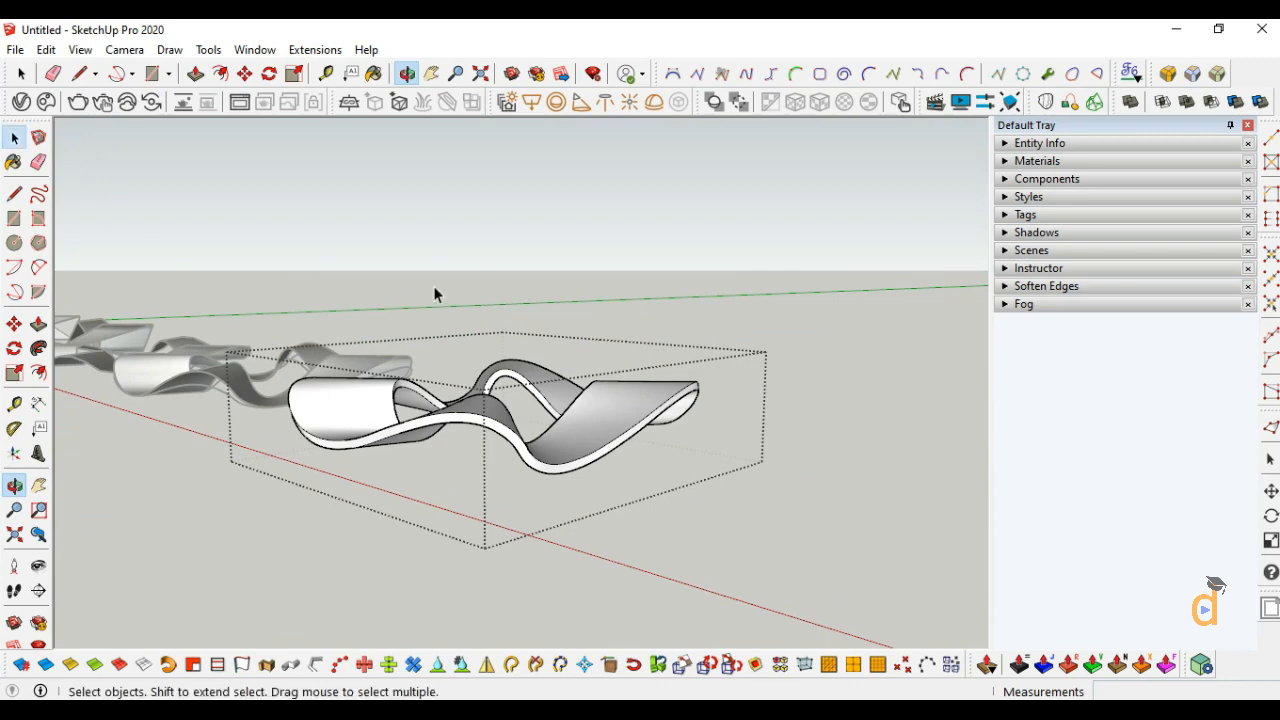
{"action": "key", "text": "space"}
{"action": "left_click", "coordinate": [230, 325]}
{"action": "left_click", "coordinate": [14, 484]}
{"action": "mouse_move", "coordinate": [580, 505]}
{"action": "left_mouse_down"}
{"action": "mouse_move", "coordinate": [603, 514]}
{"action": "mouse_move", "coordinate": [731, 446]}
{"action": "mouse_move", "coordinate": [720, 643]}
{"action": "mouse_move", "coordinate": [608, 542]}
{"action": "mouse_move", "coordinate": [477, 366]}
{"action": "mouse_move", "coordinate": [474, 409]}
{"action": "mouse_move", "coordinate": [554, 466]}
{"action": "mouse_move", "coordinate": [630, 432]}
{"action": "mouse_move", "coordinate": [585, 497]}
{"action": "mouse_move", "coordinate": [537, 373]}
{"action": "mouse_move", "coordinate": [388, 562]}
{"action": "left_mouse_up"}
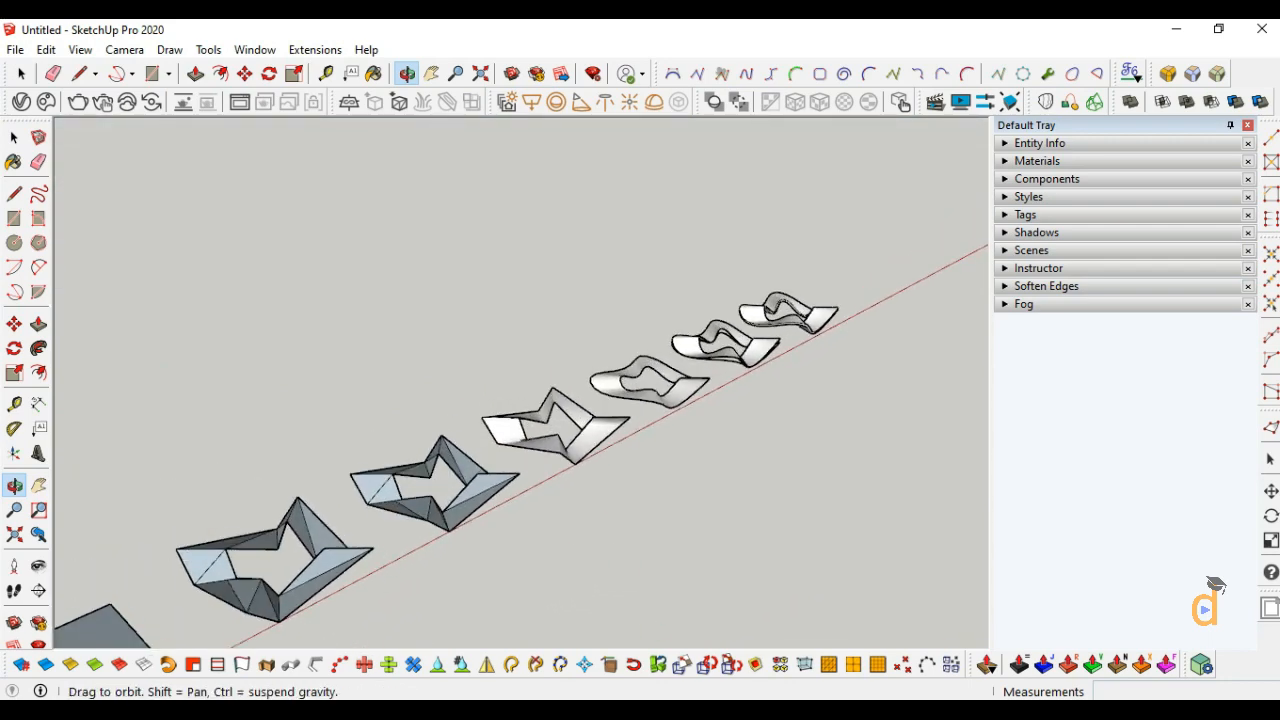